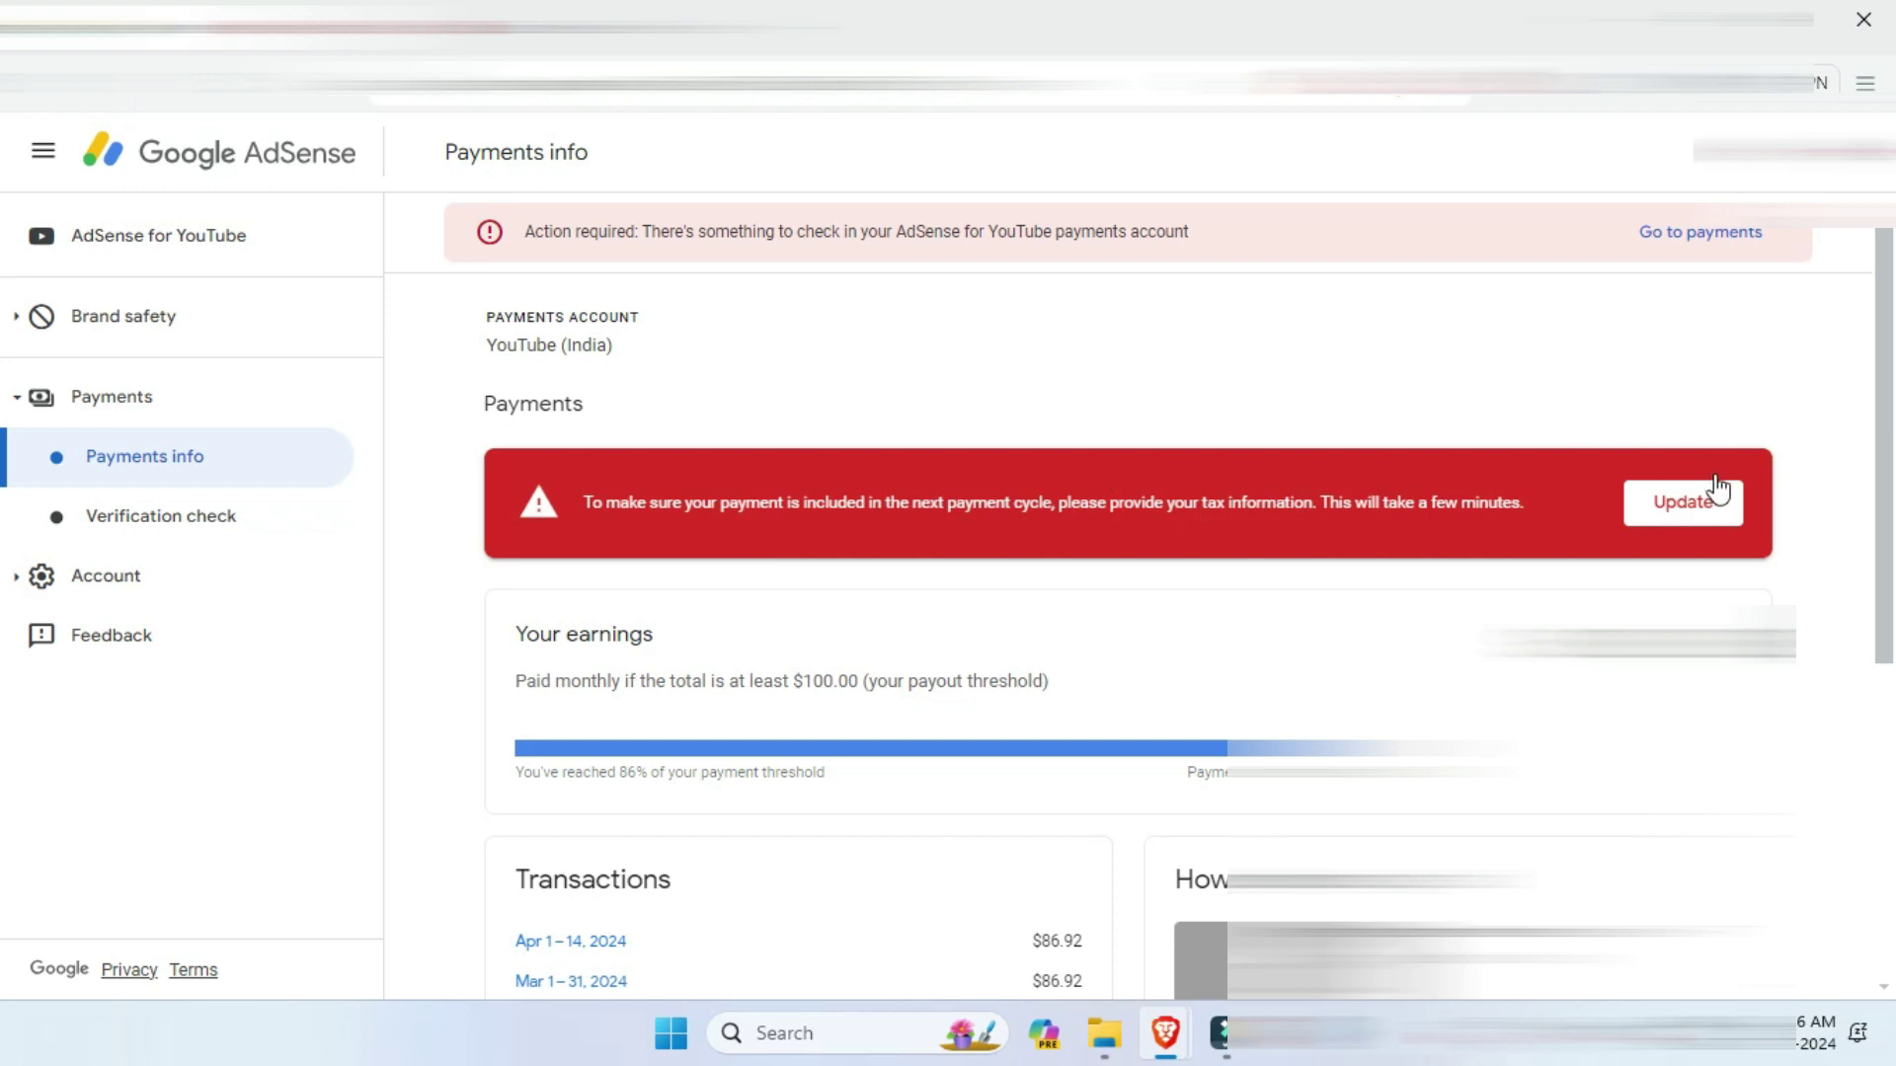
Open the tax information update from the payments alert and add tax info for the United States
click(1690, 507)
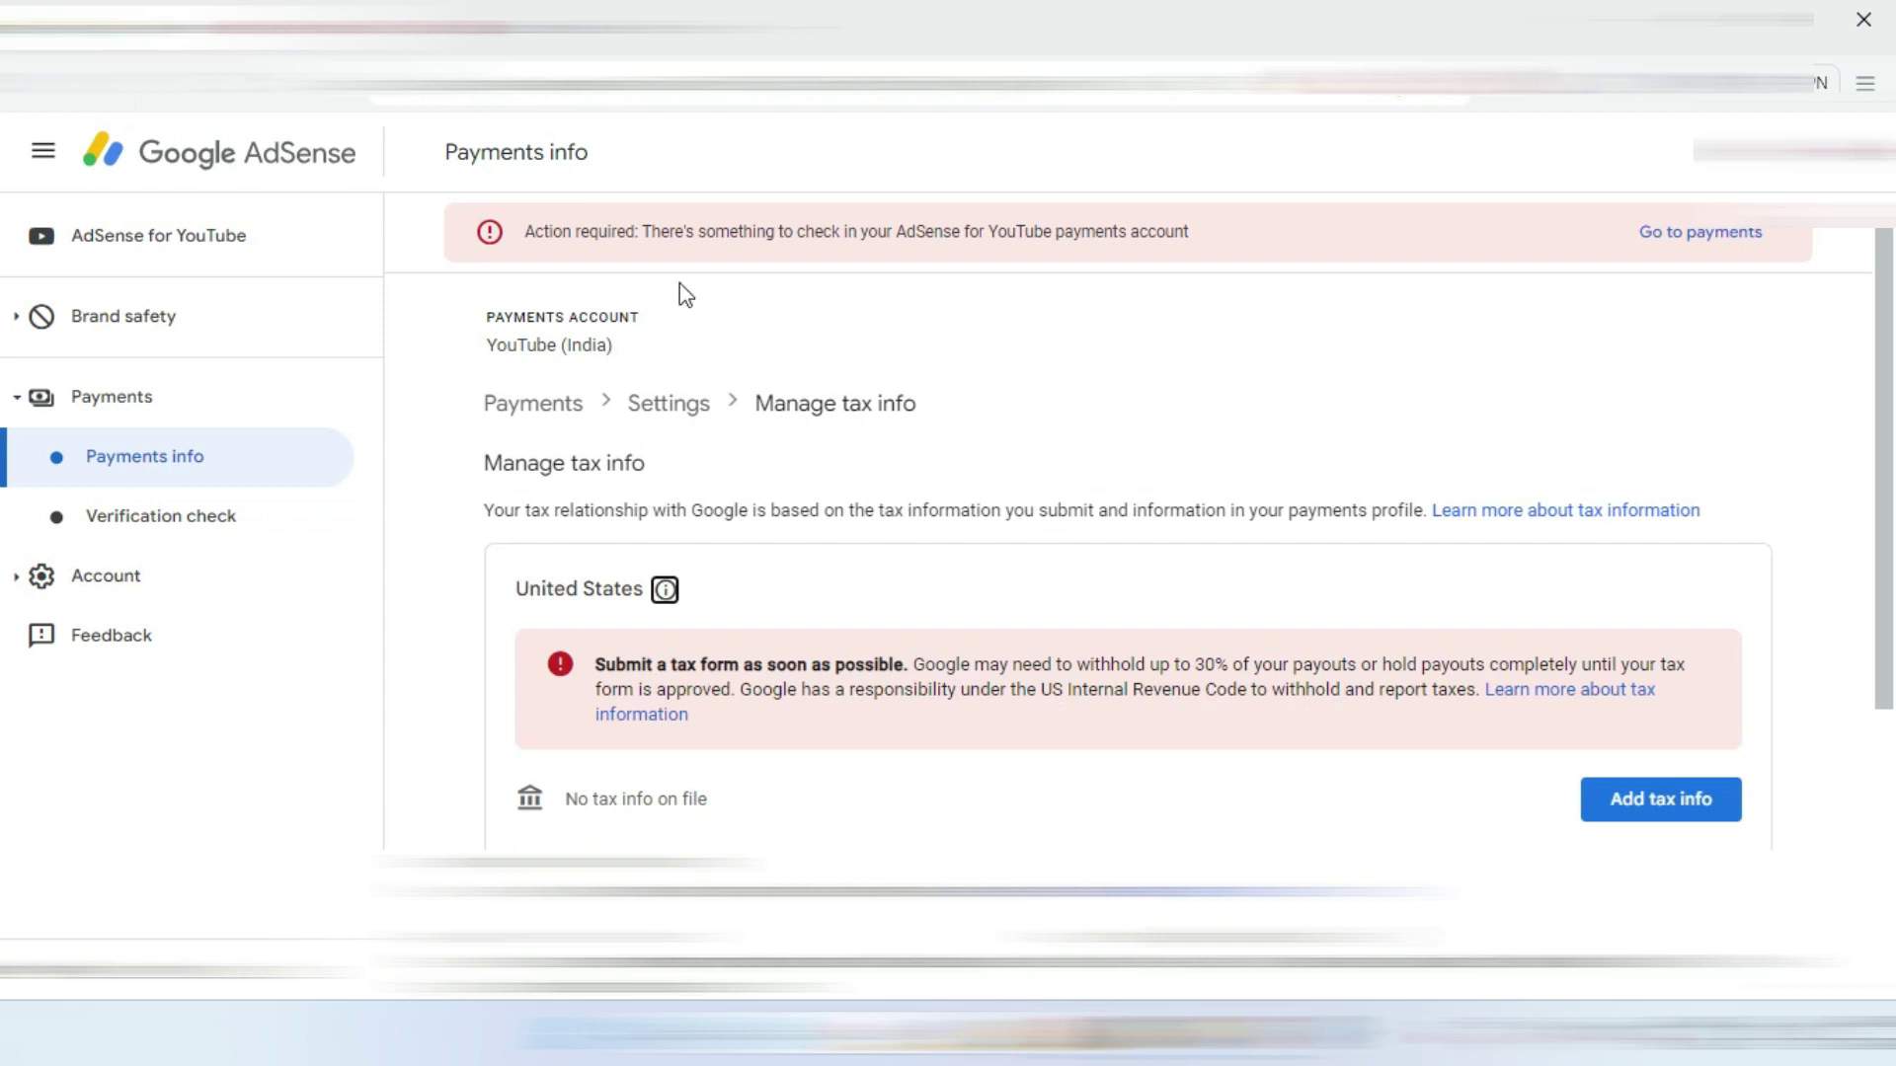
drag(528, 590, 613, 591)
click(971, 531)
click(1664, 811)
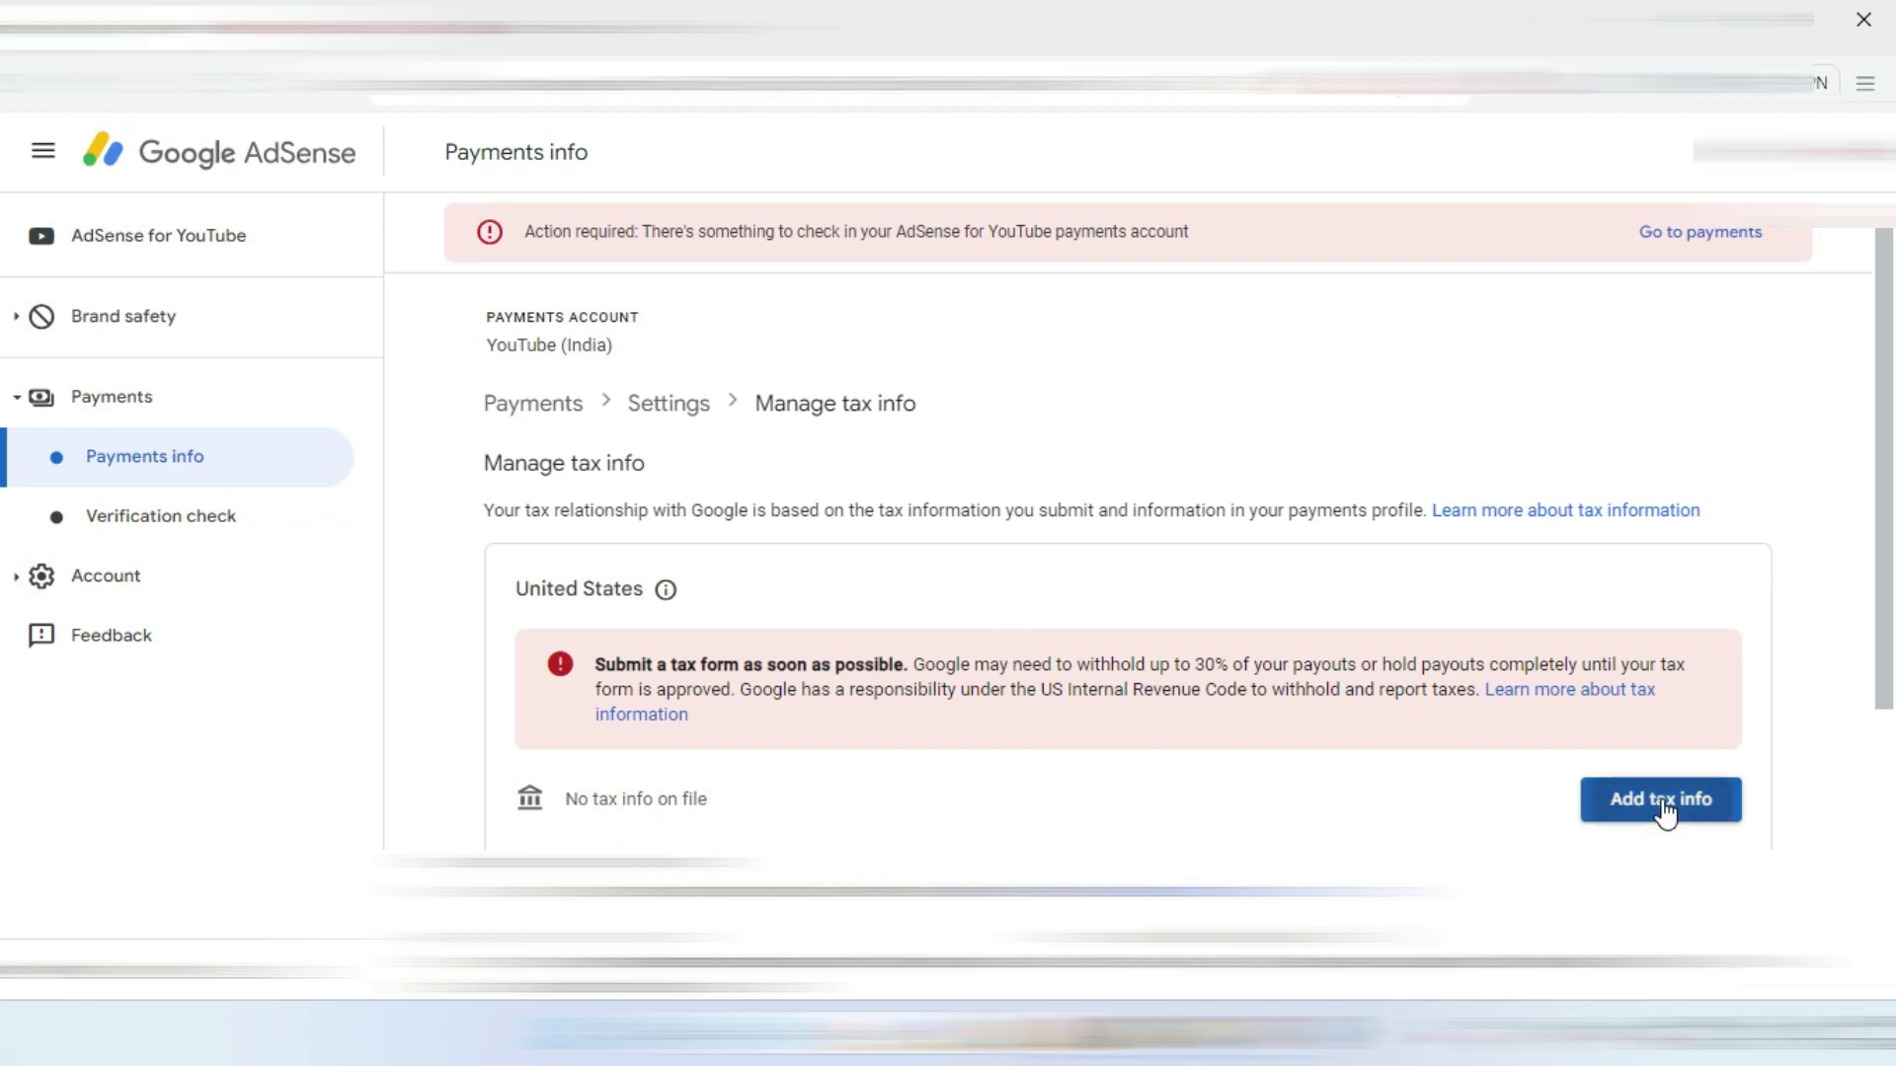
Start the tax form and verify the account holder's identity by entering the account password
scroll(1122, 516, down, 4)
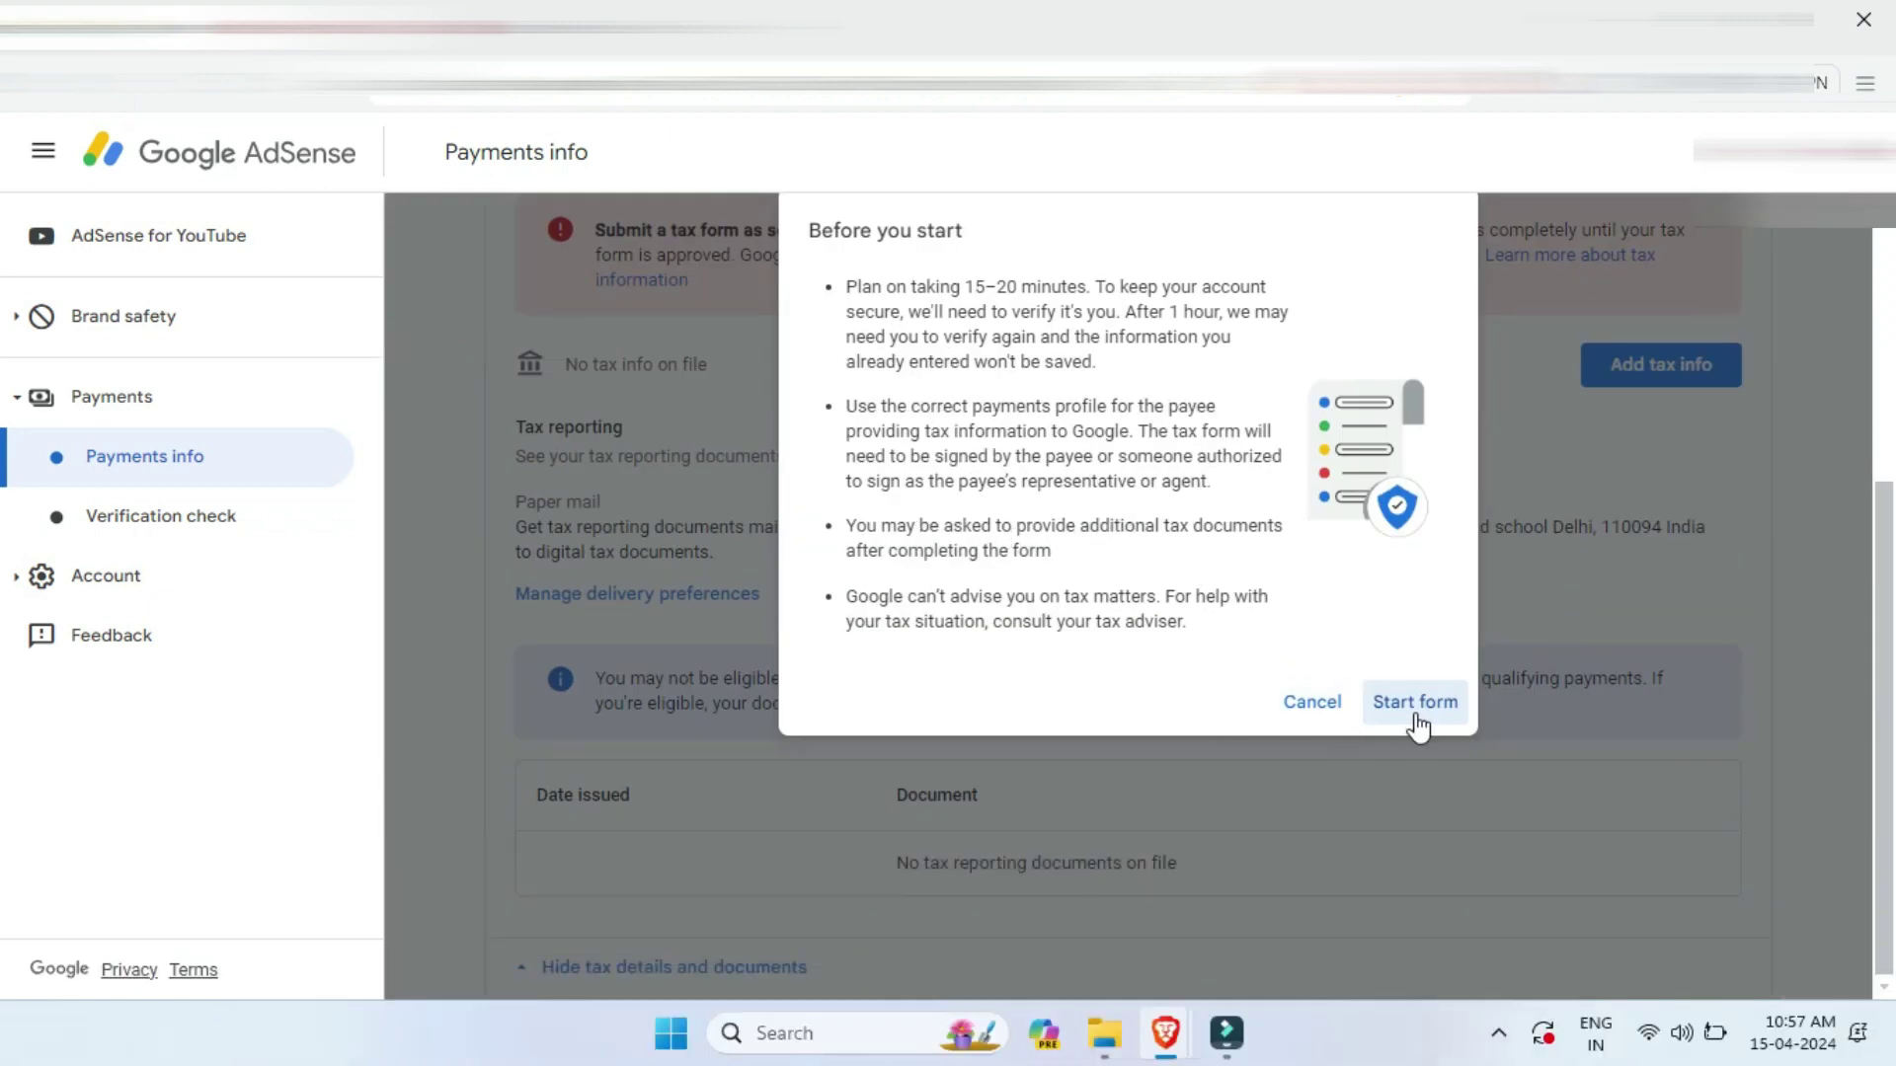
scroll(948, 399, up, 1)
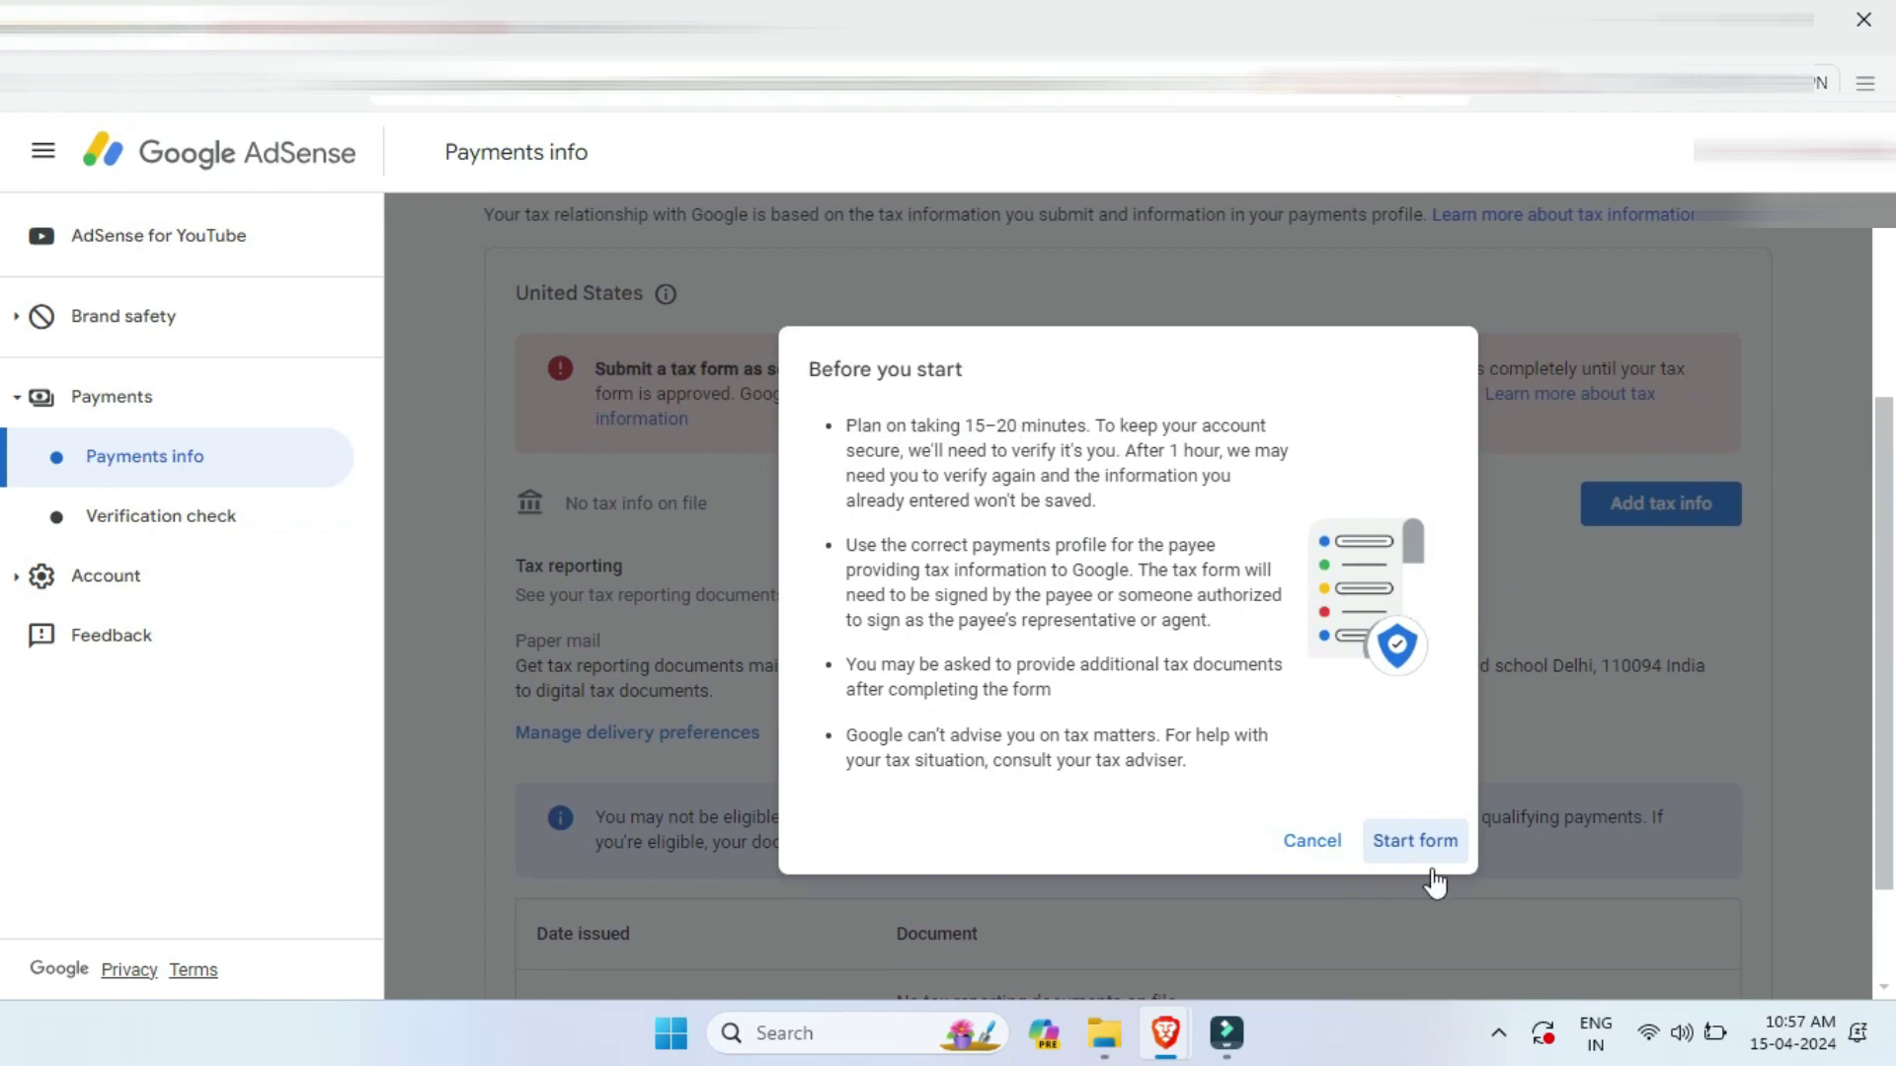
click(1410, 840)
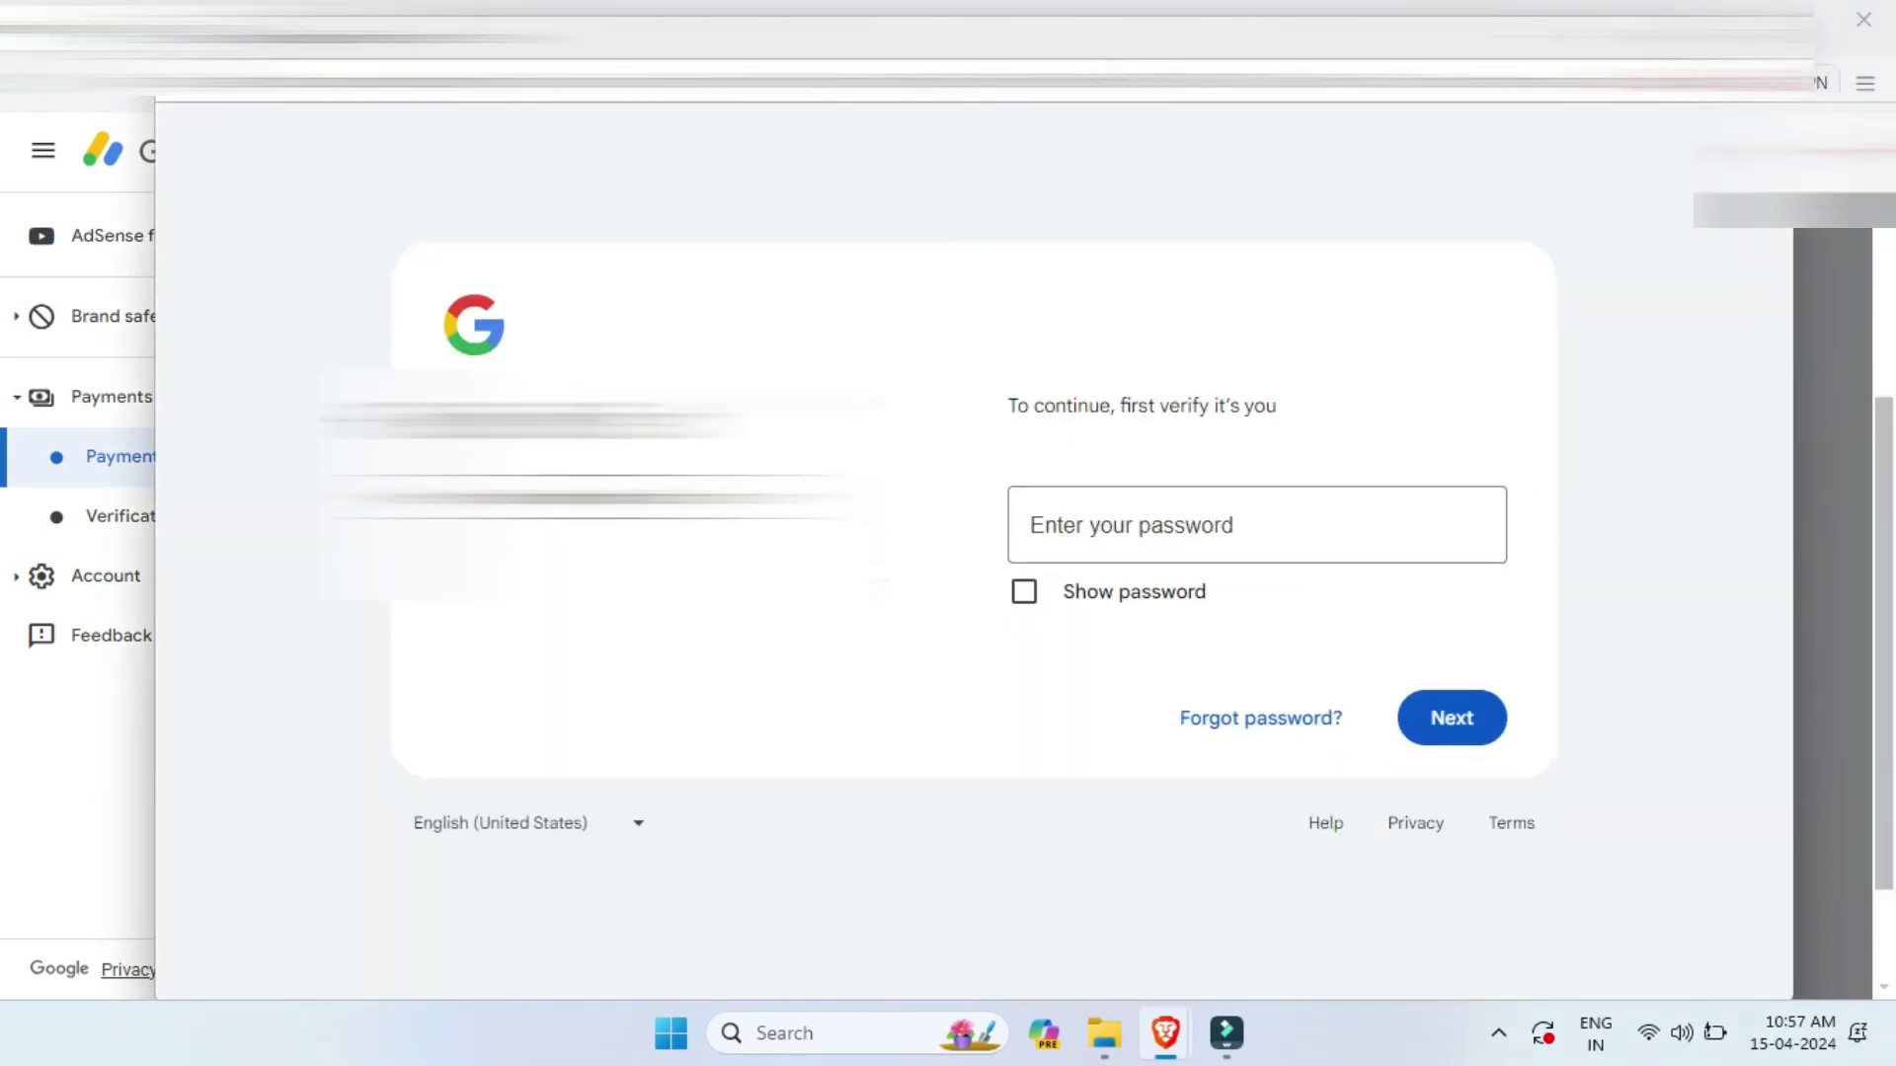
click(1269, 528)
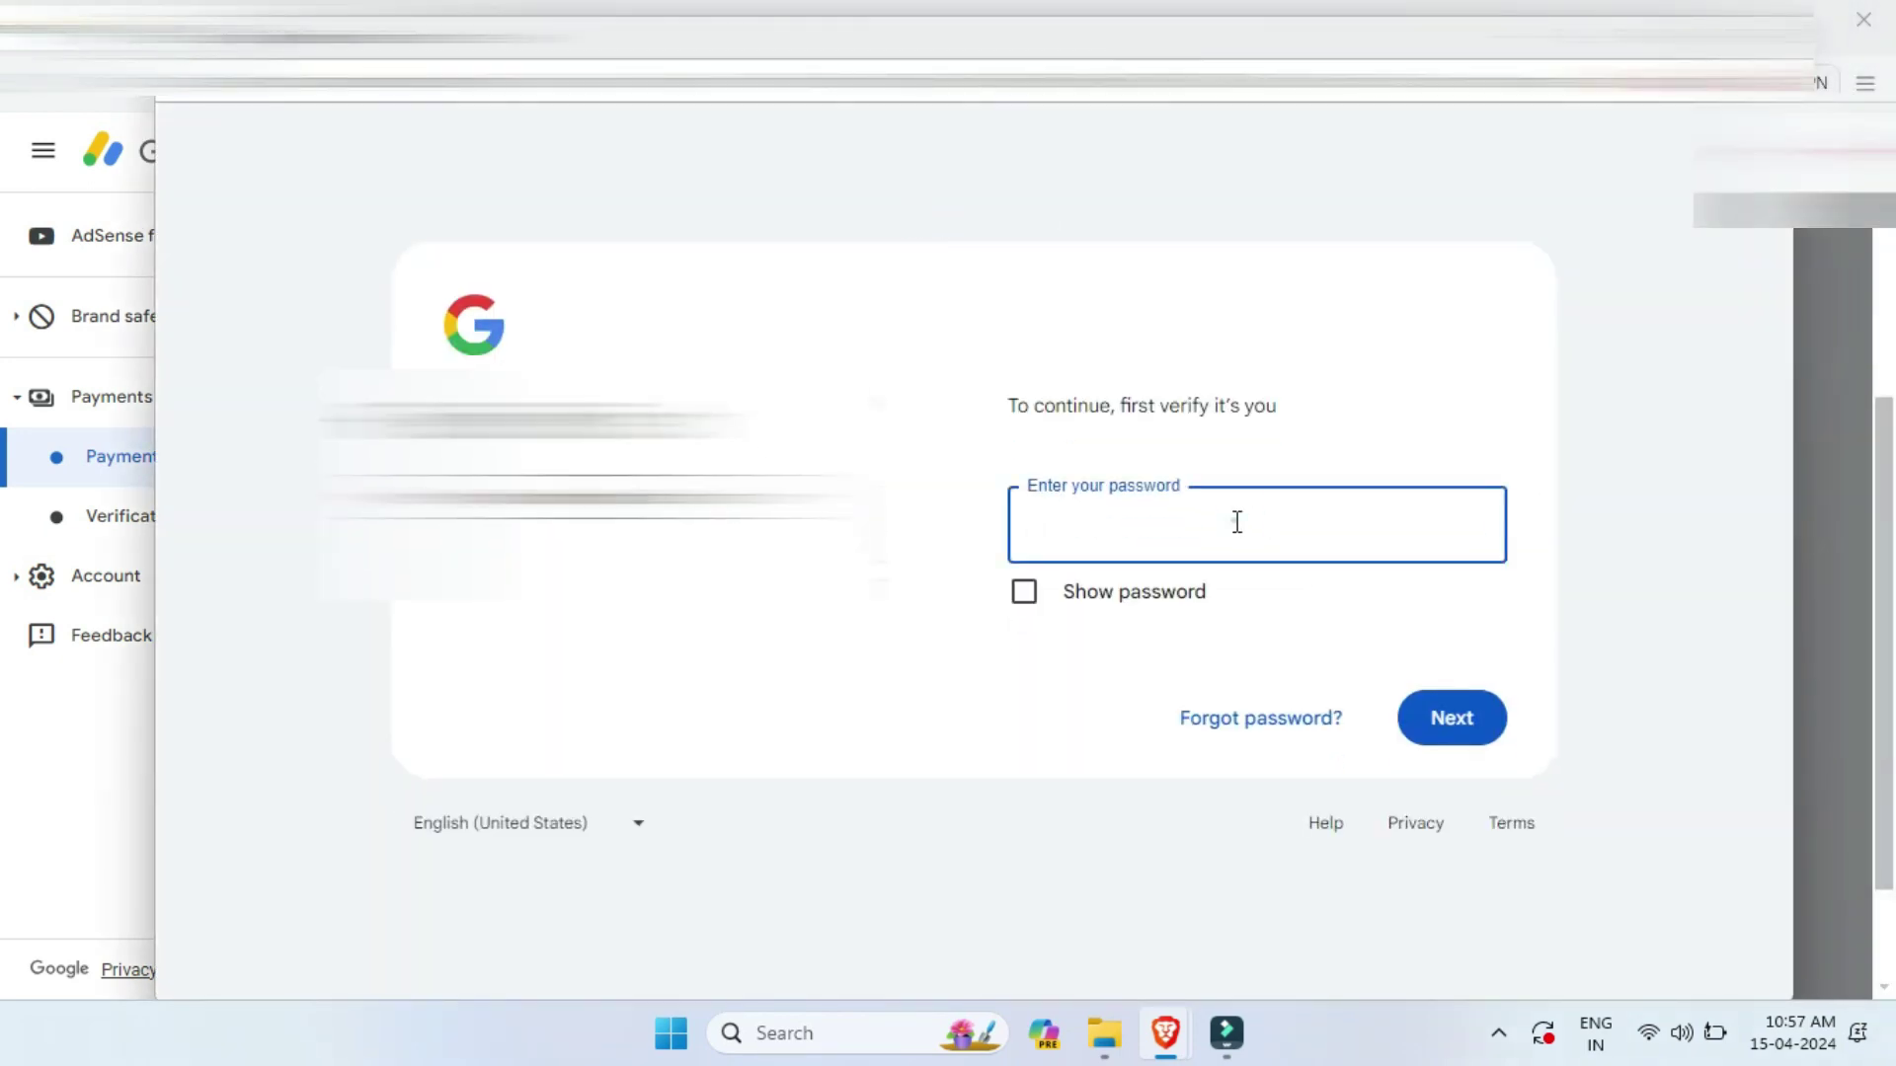
click(1237, 523)
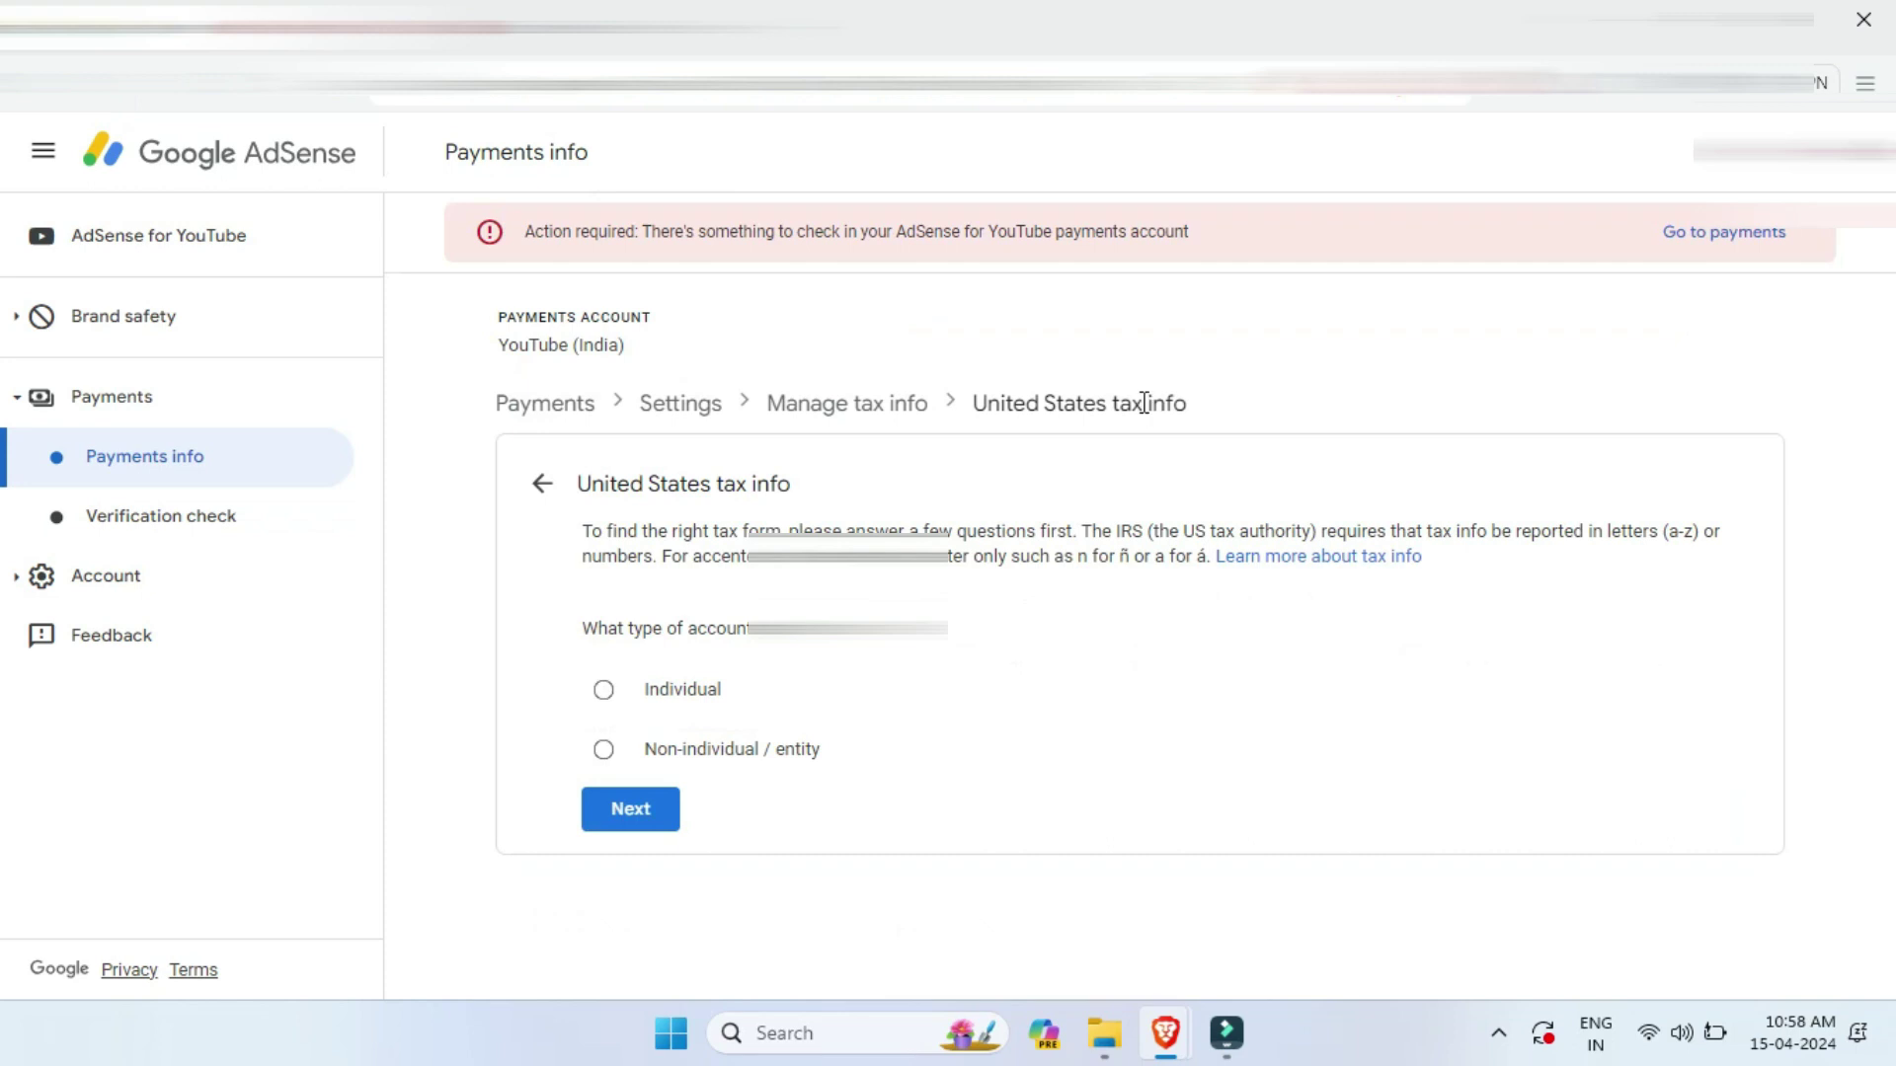
Declare the account type as Individual and answer No to being a citizen or resident of the United States
click(603, 690)
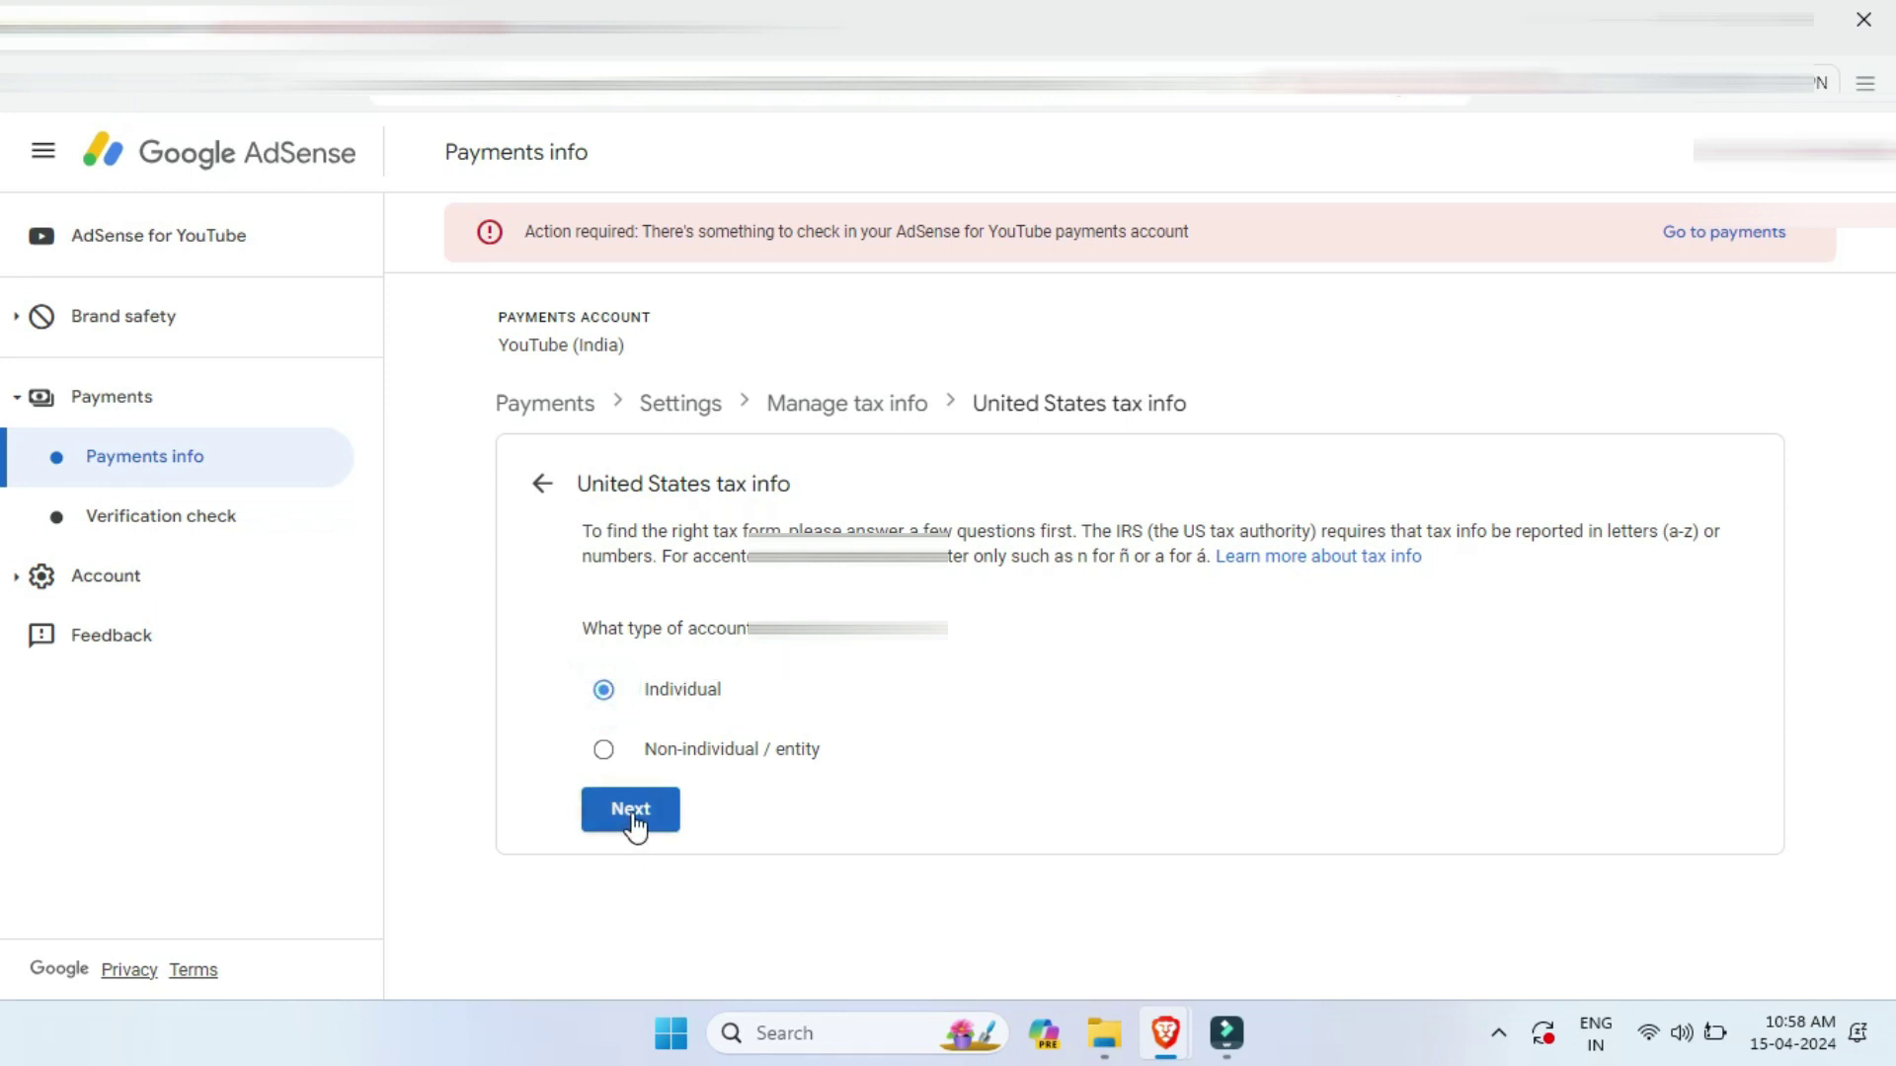
click(632, 819)
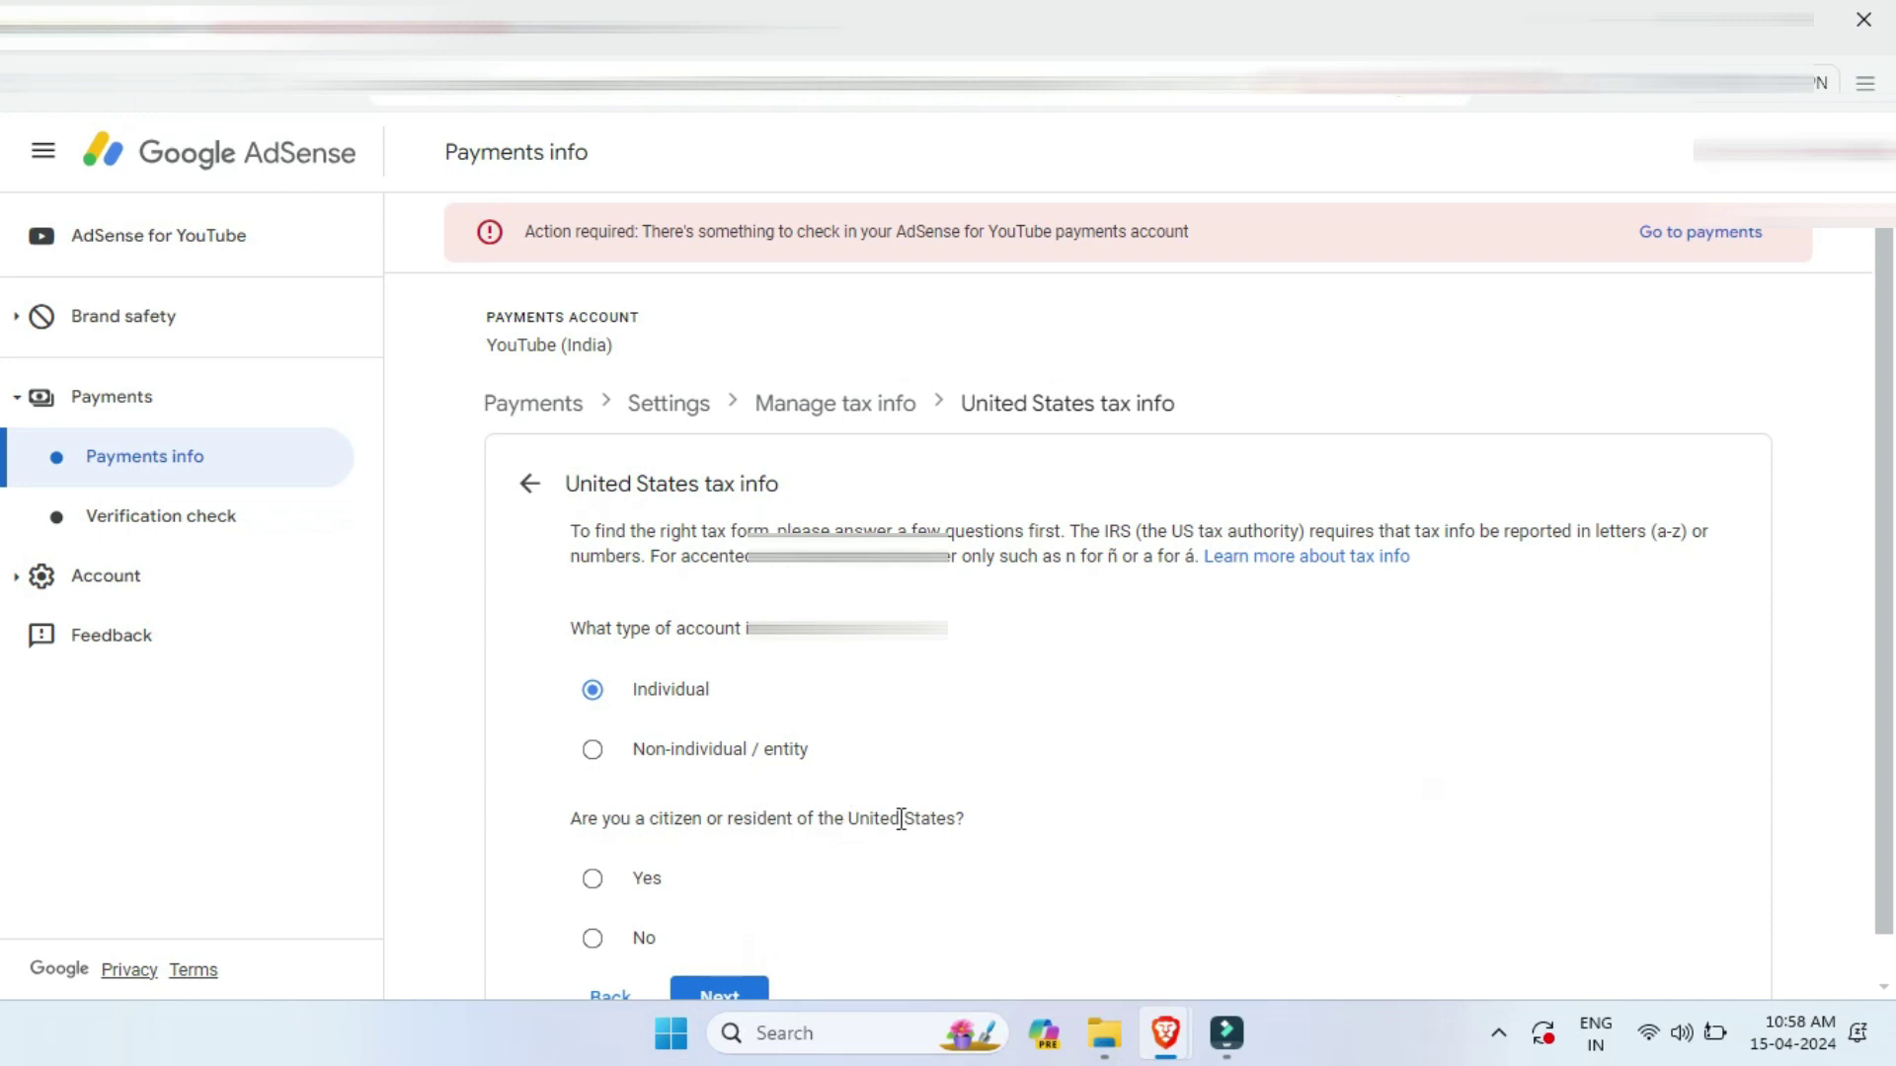
scroll(909, 787, down, 1)
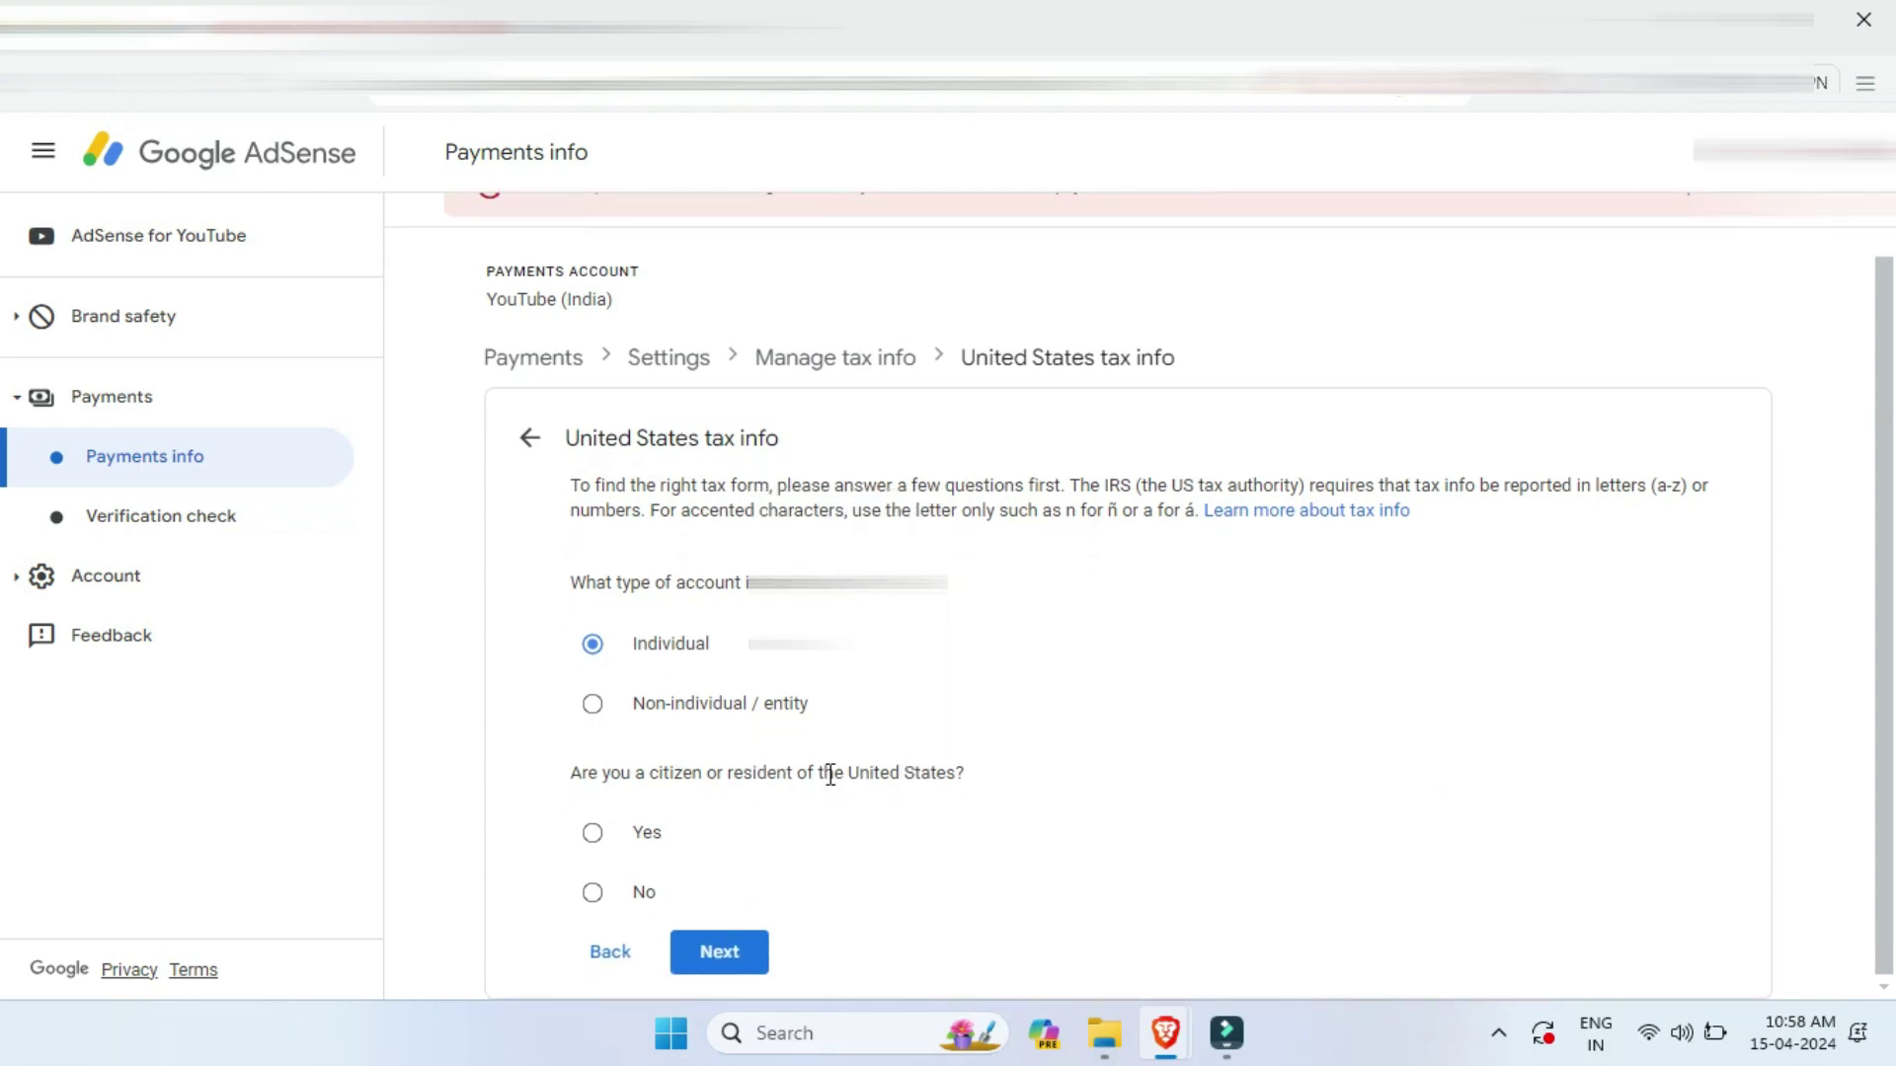
click(592, 894)
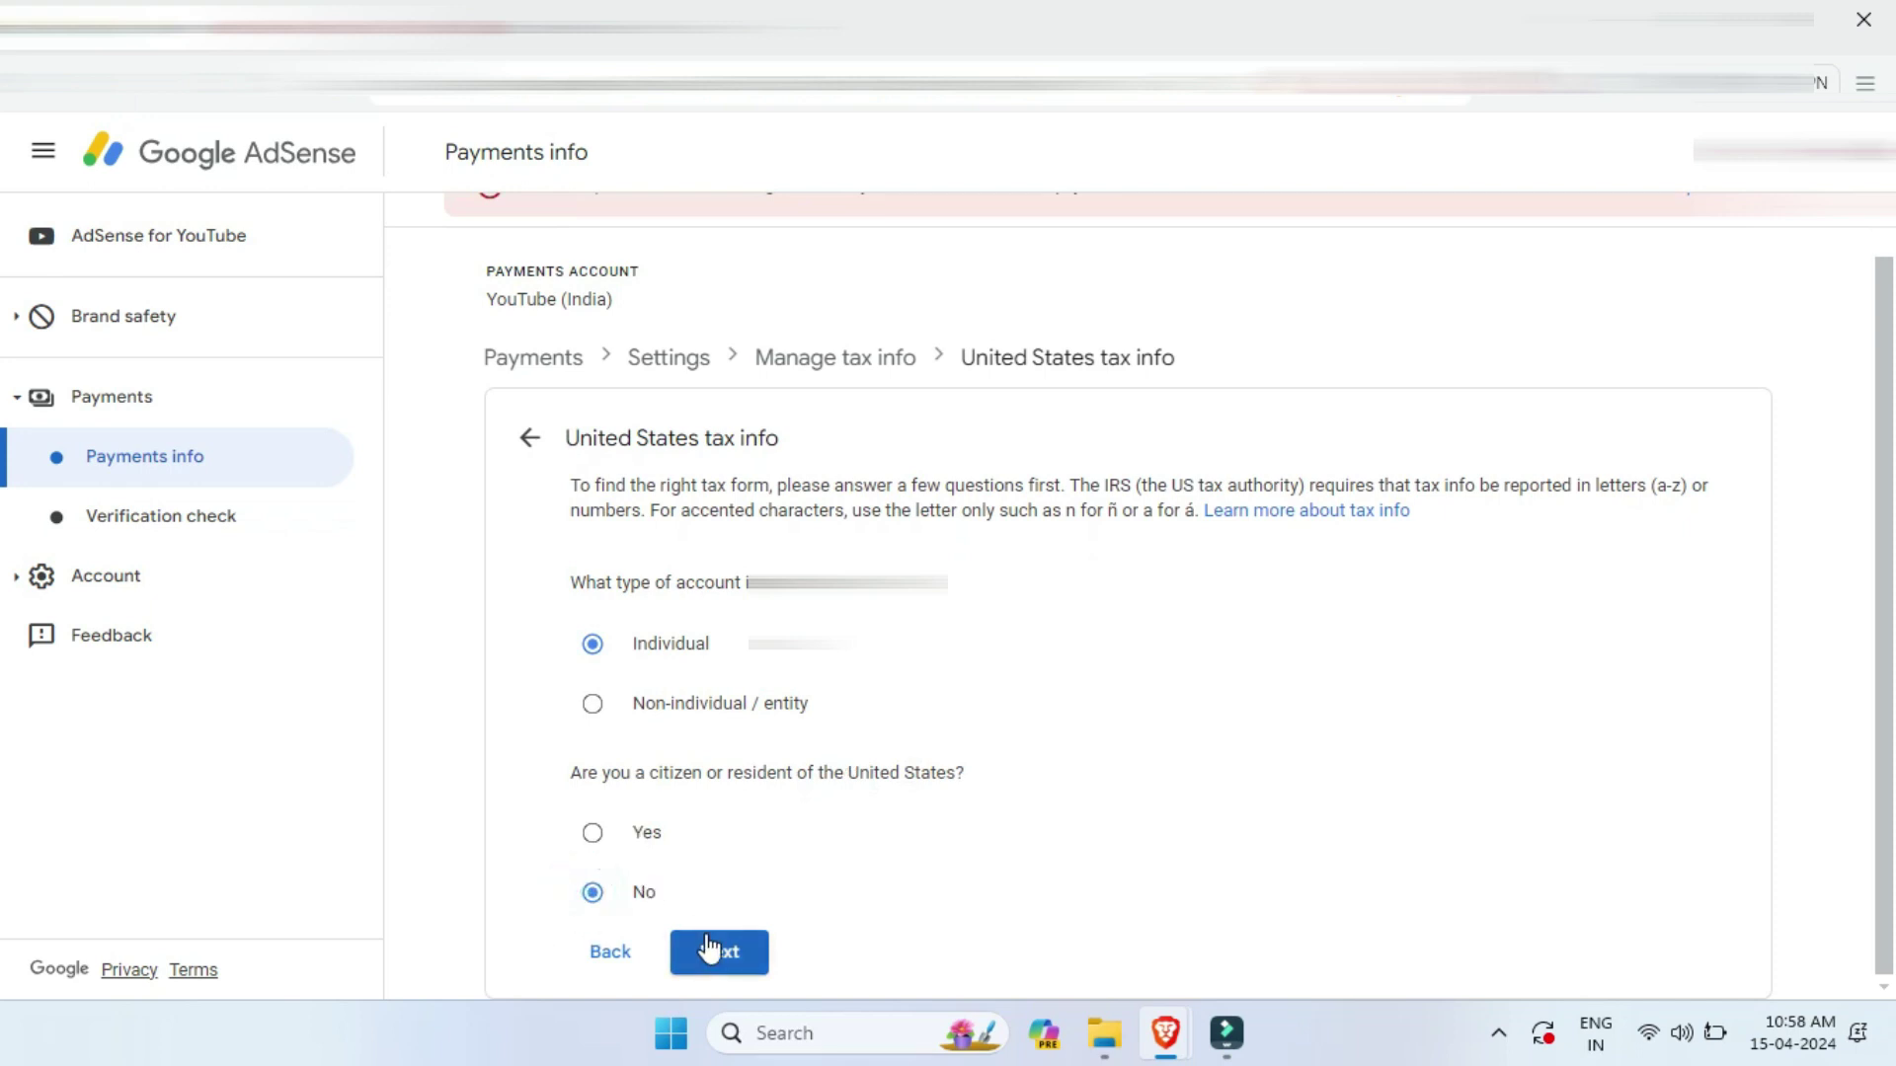
click(707, 948)
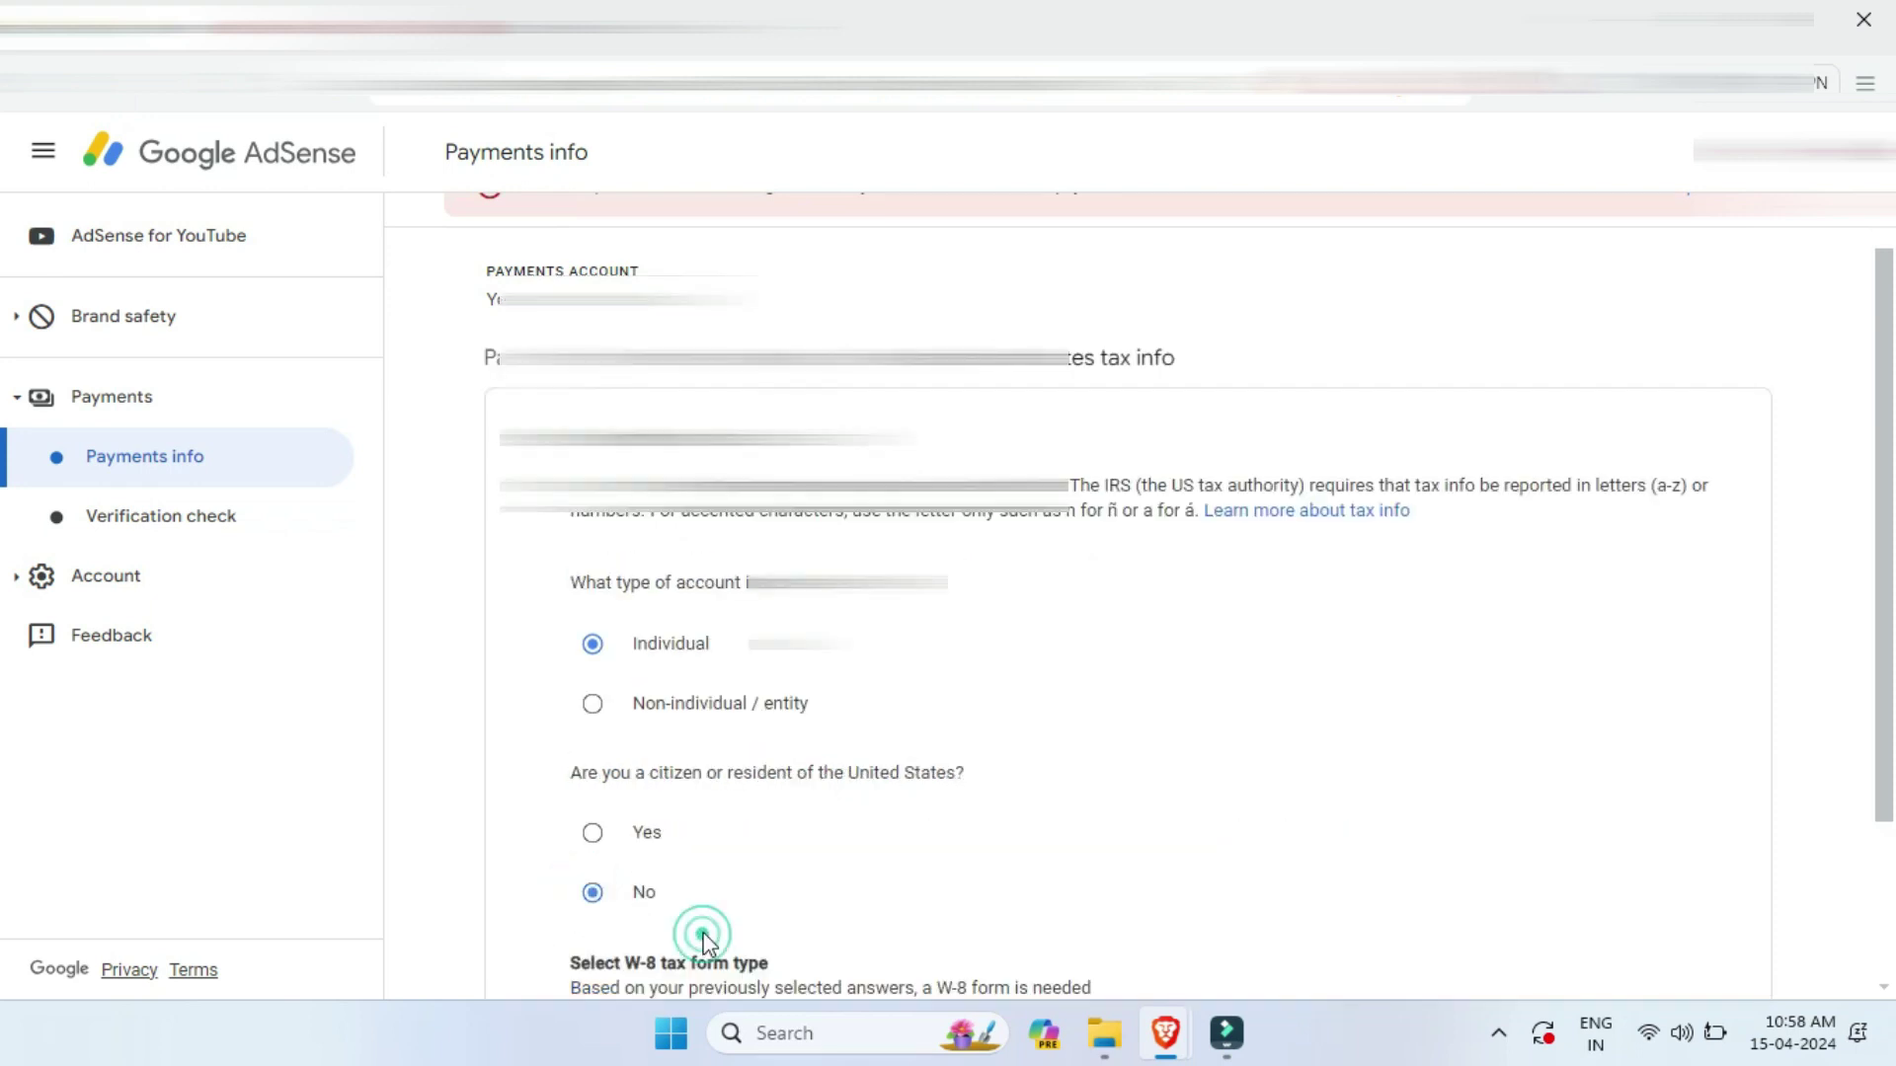
Choose W-8BEN as the W-8 tax form type and start that form
scroll(743, 701, down, 2)
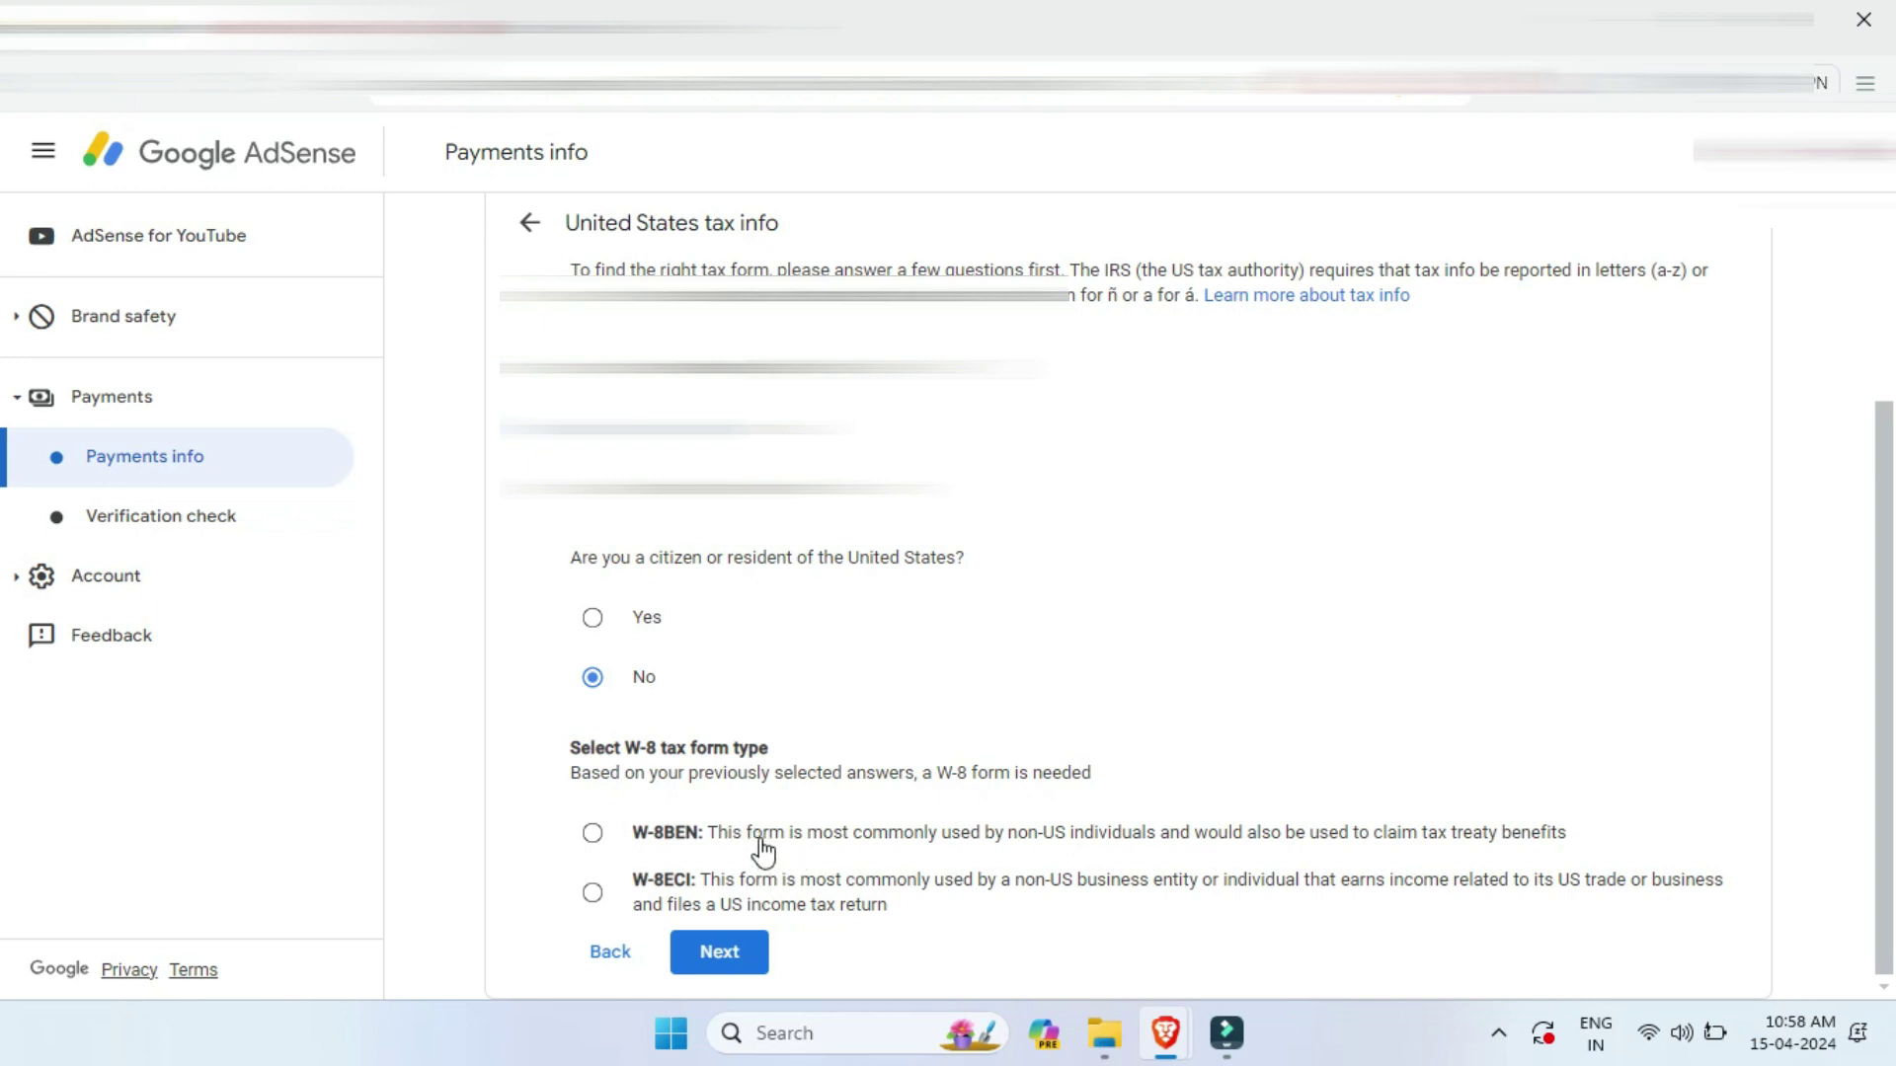
click(647, 828)
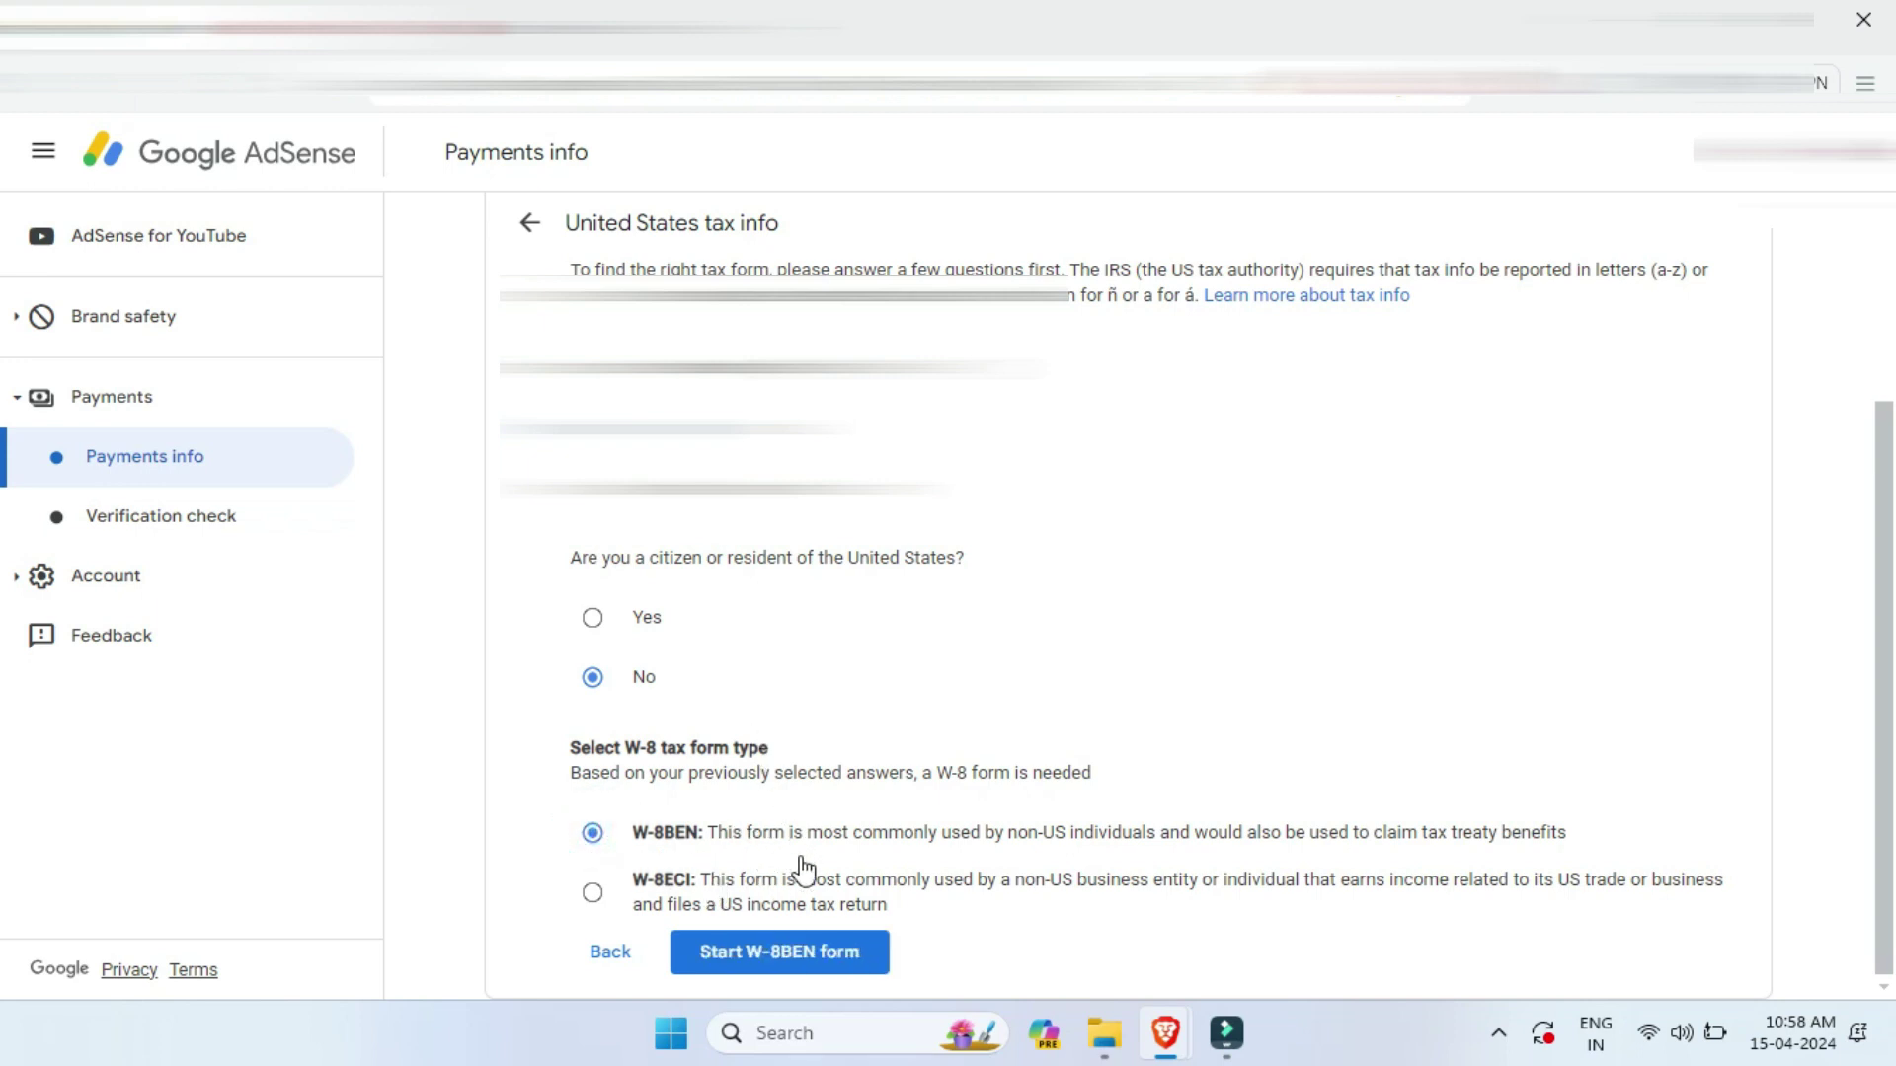
click(783, 953)
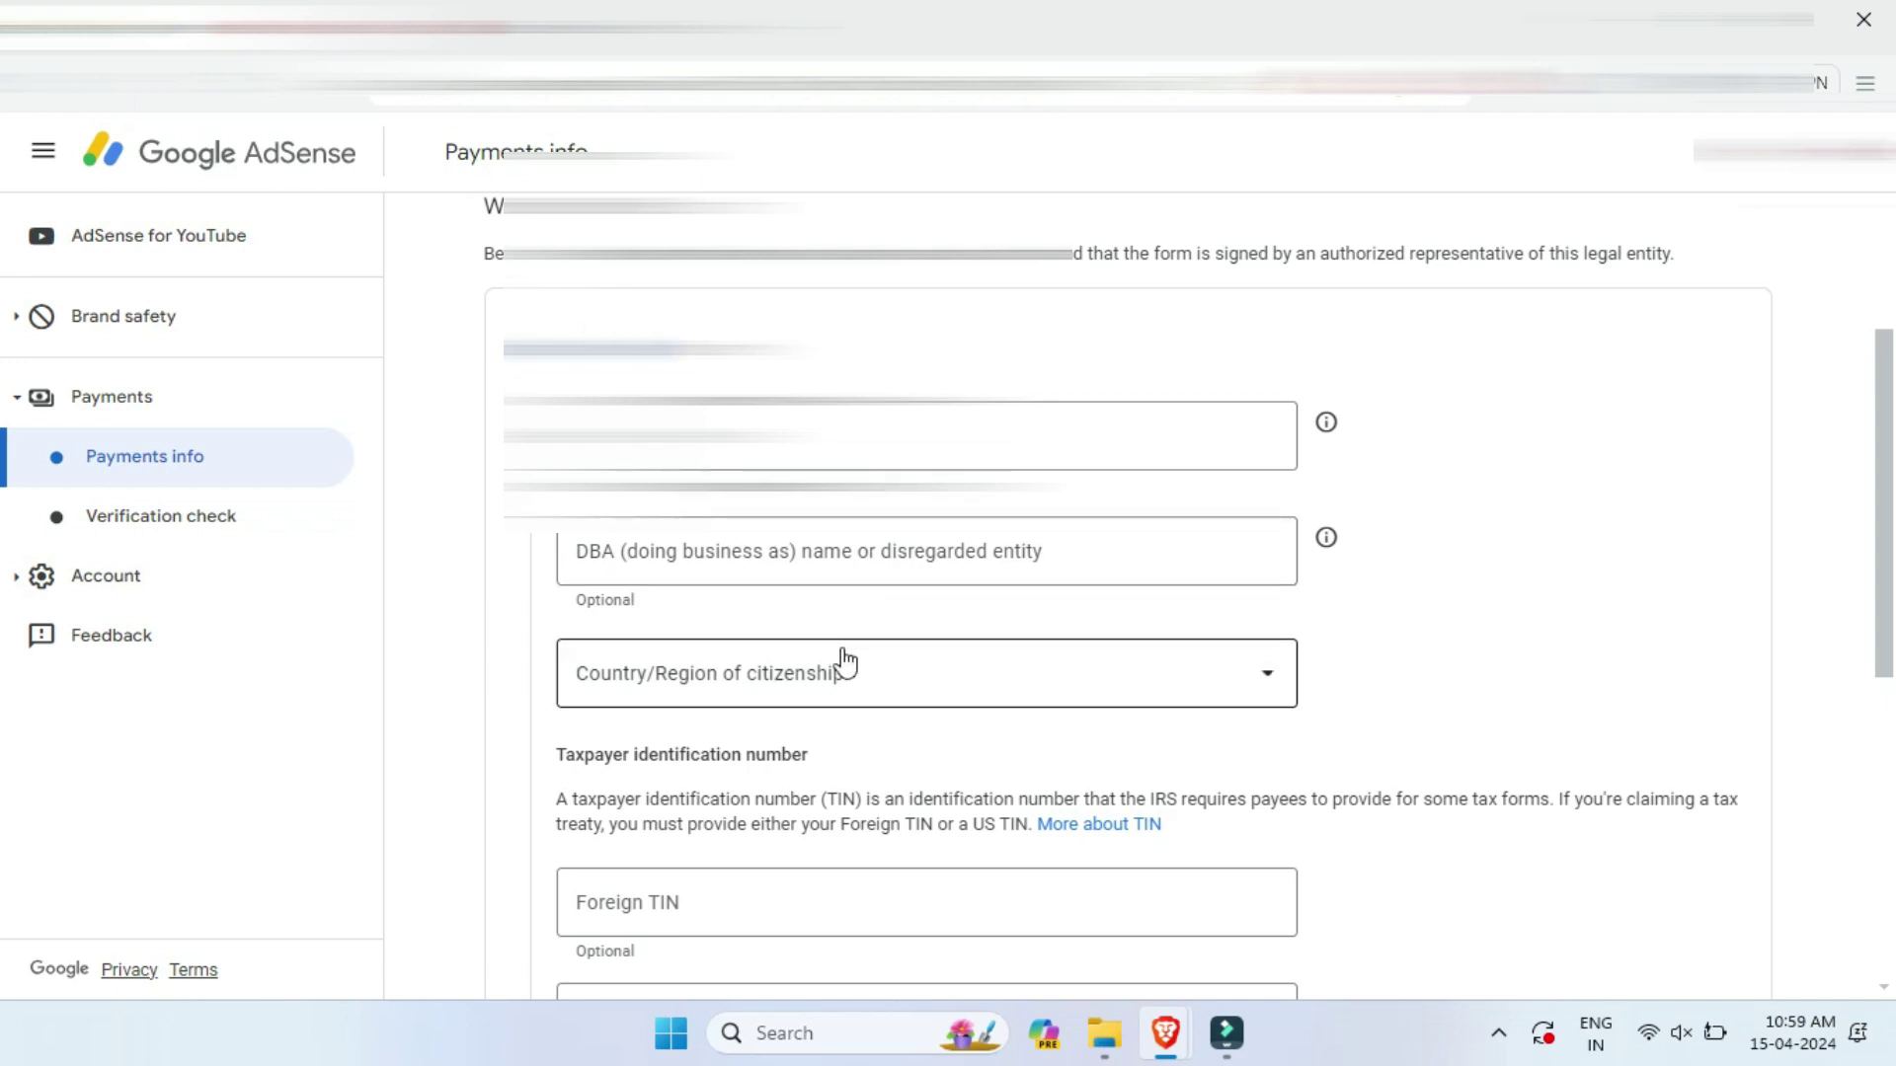
Set the country of citizenship to India, enter the foreign TIN, and continue to the address section
click(790, 680)
scroll(783, 677, down, 12)
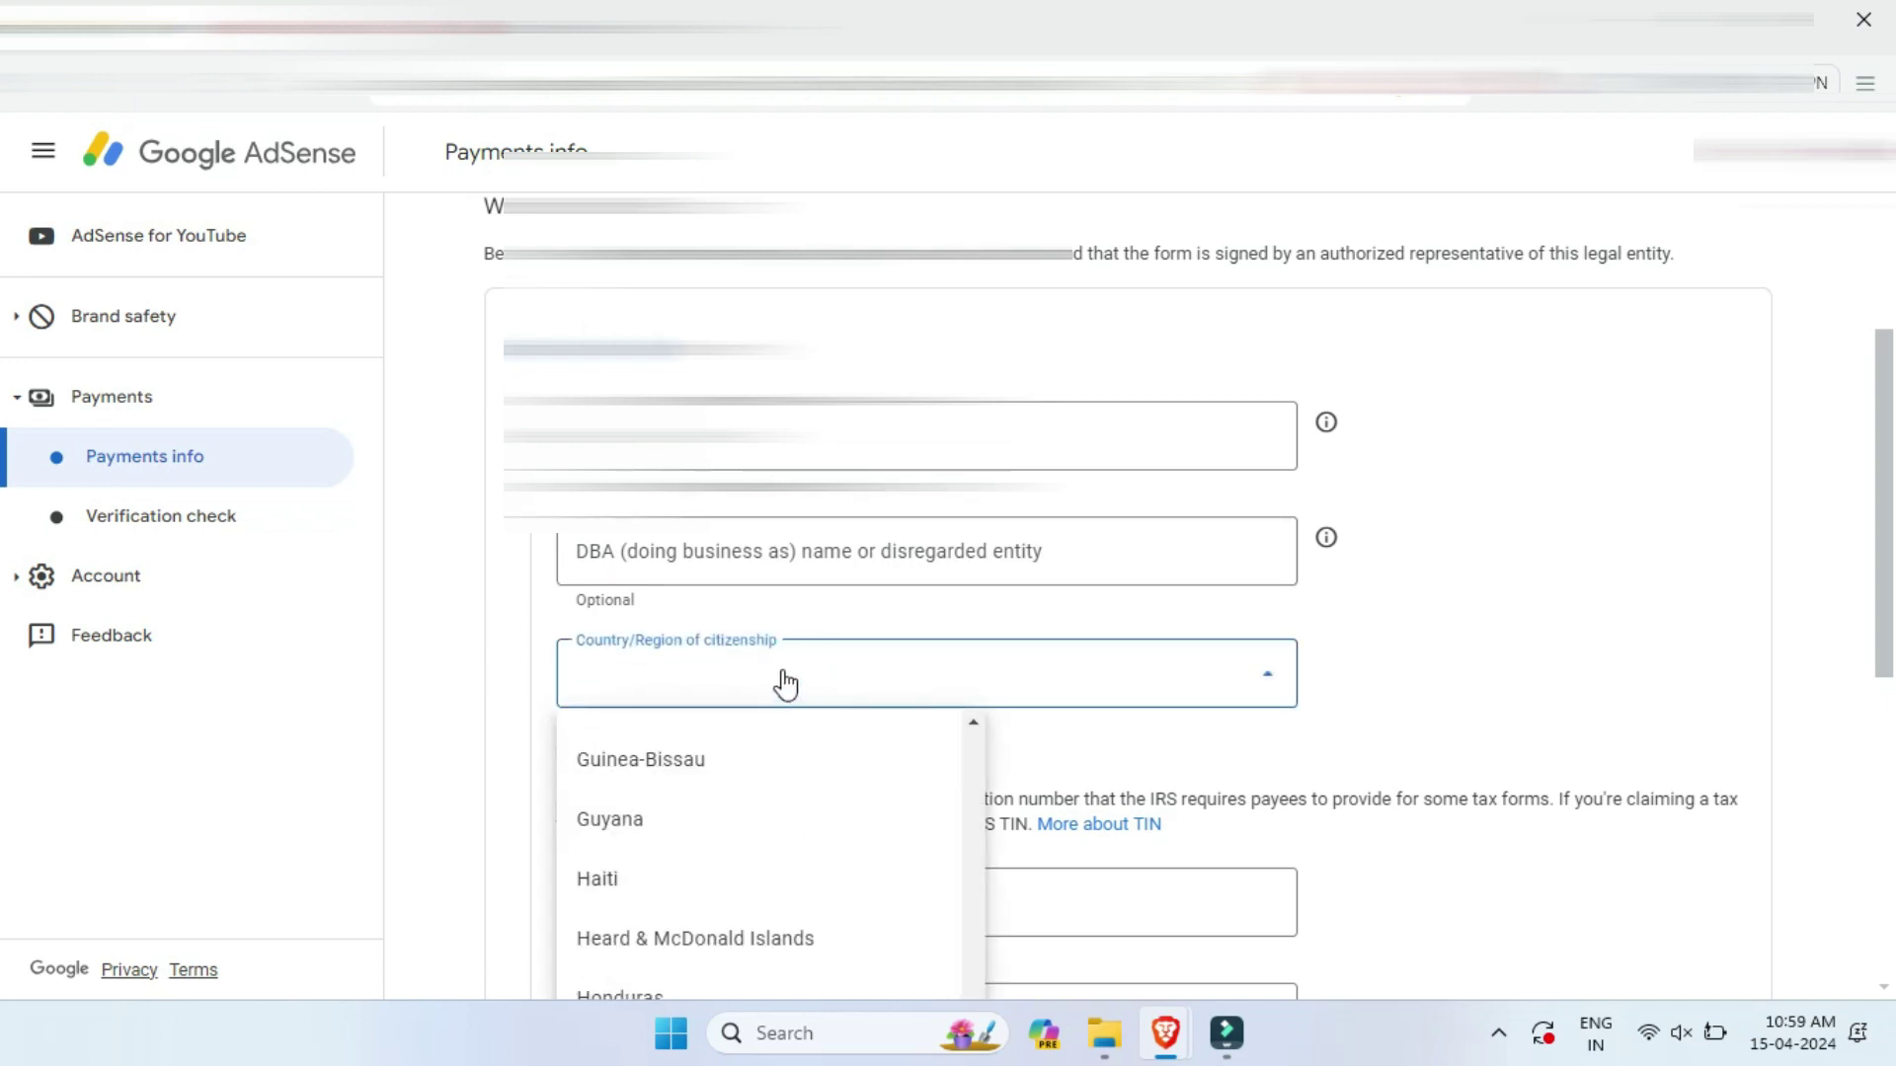
click(664, 672)
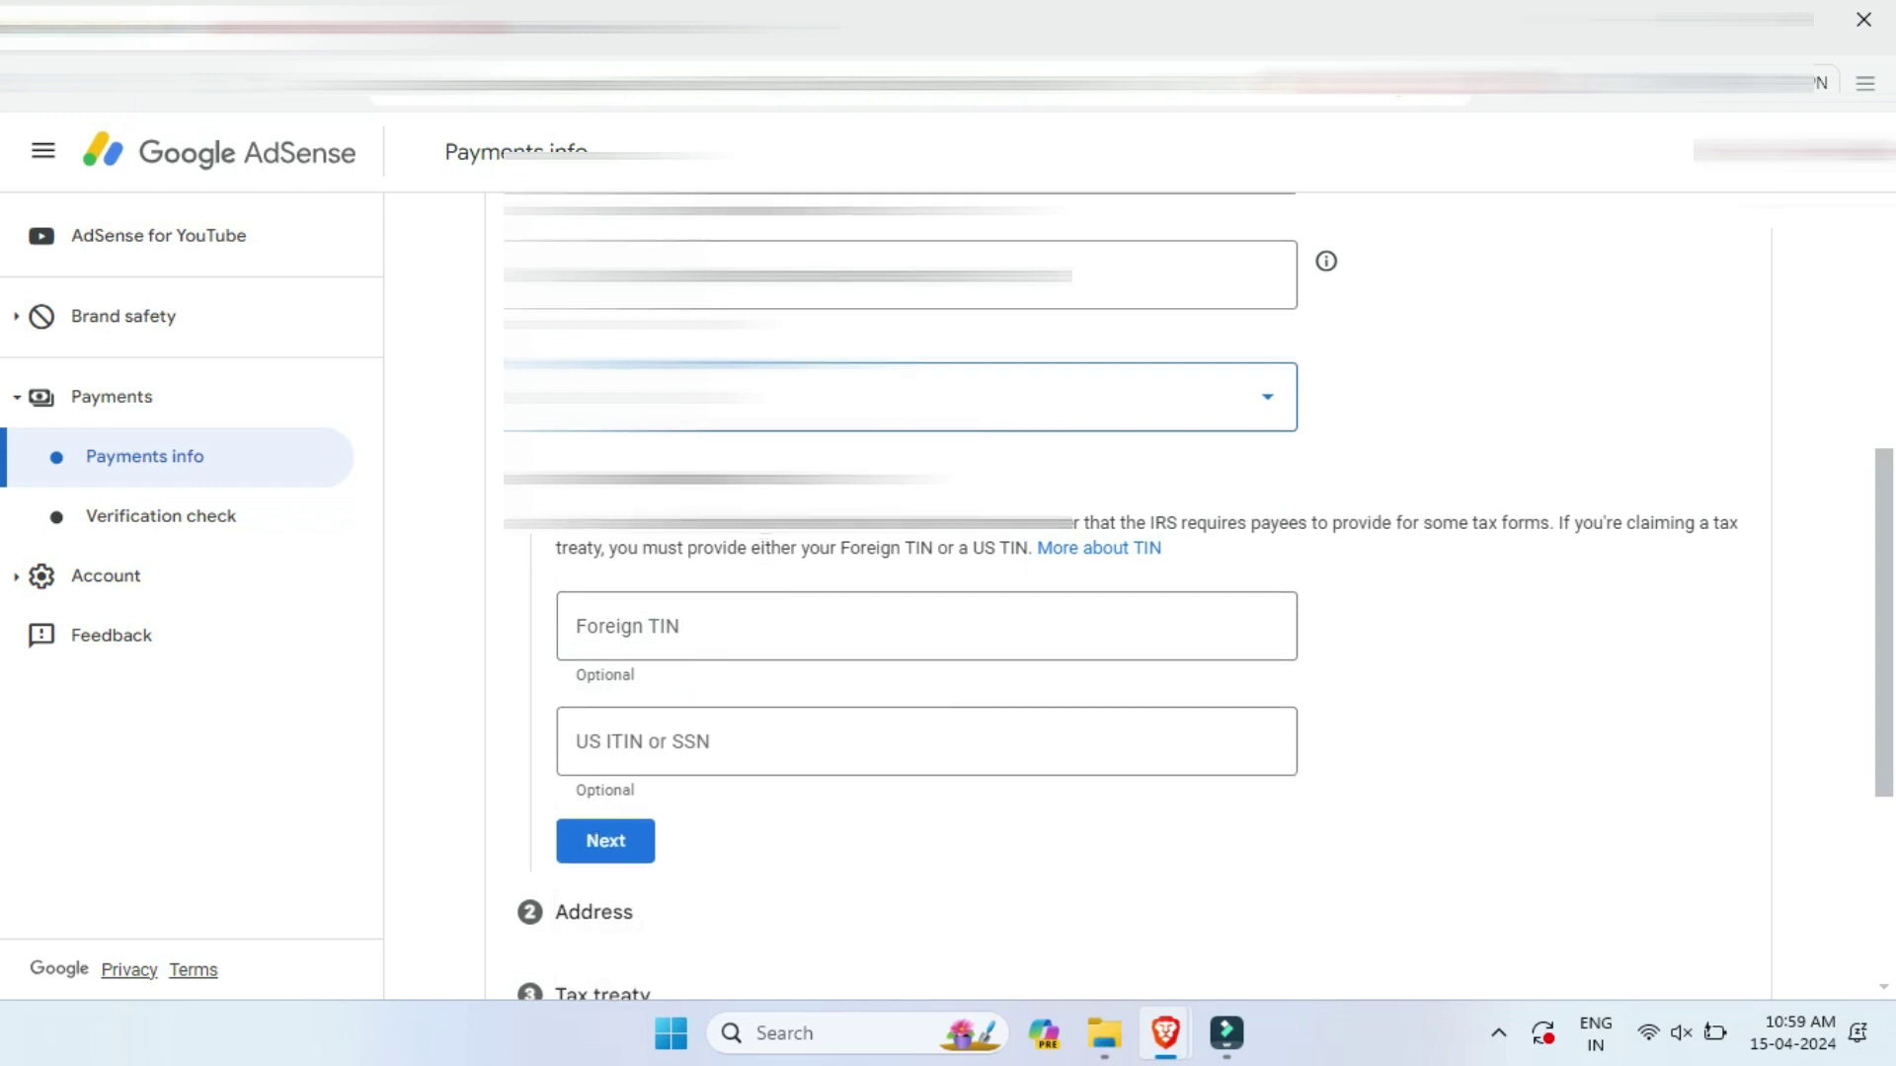
scroll(736, 809, up, 1)
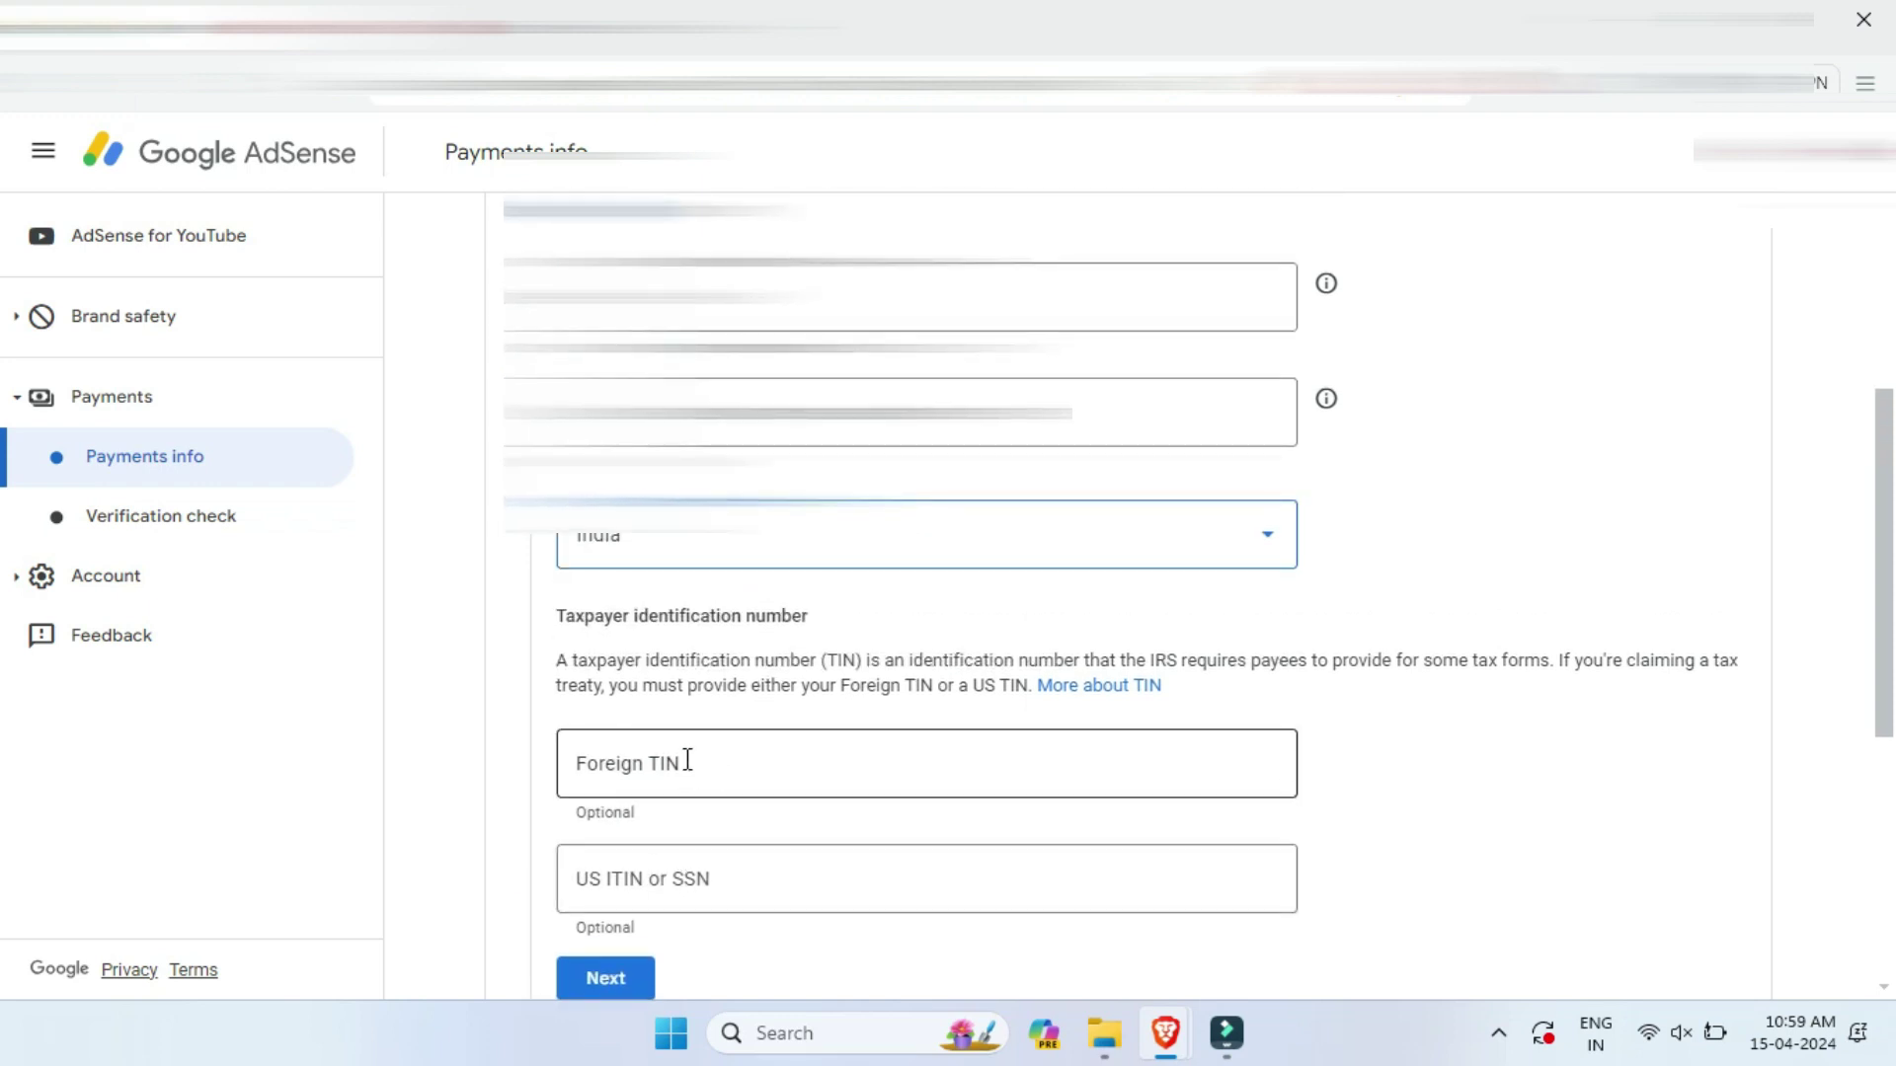
scroll(685, 740, down, 1)
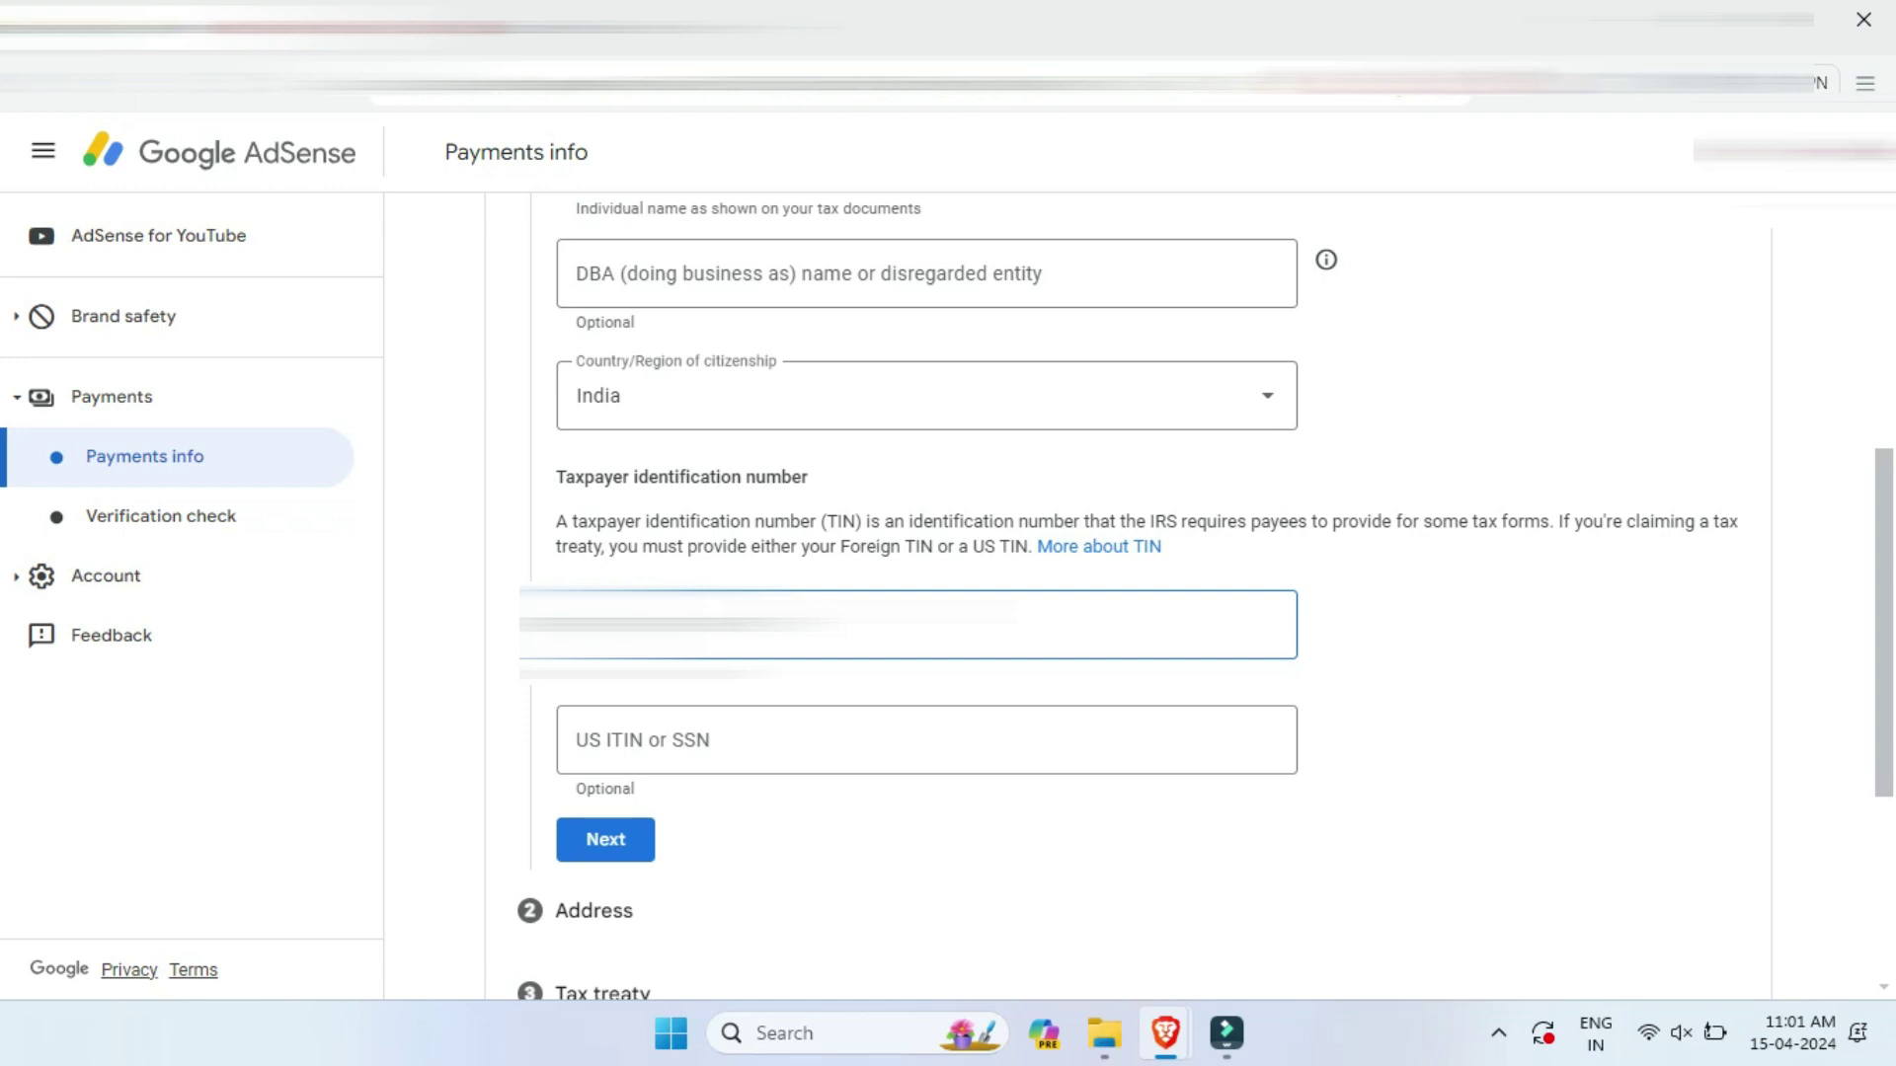
click(622, 839)
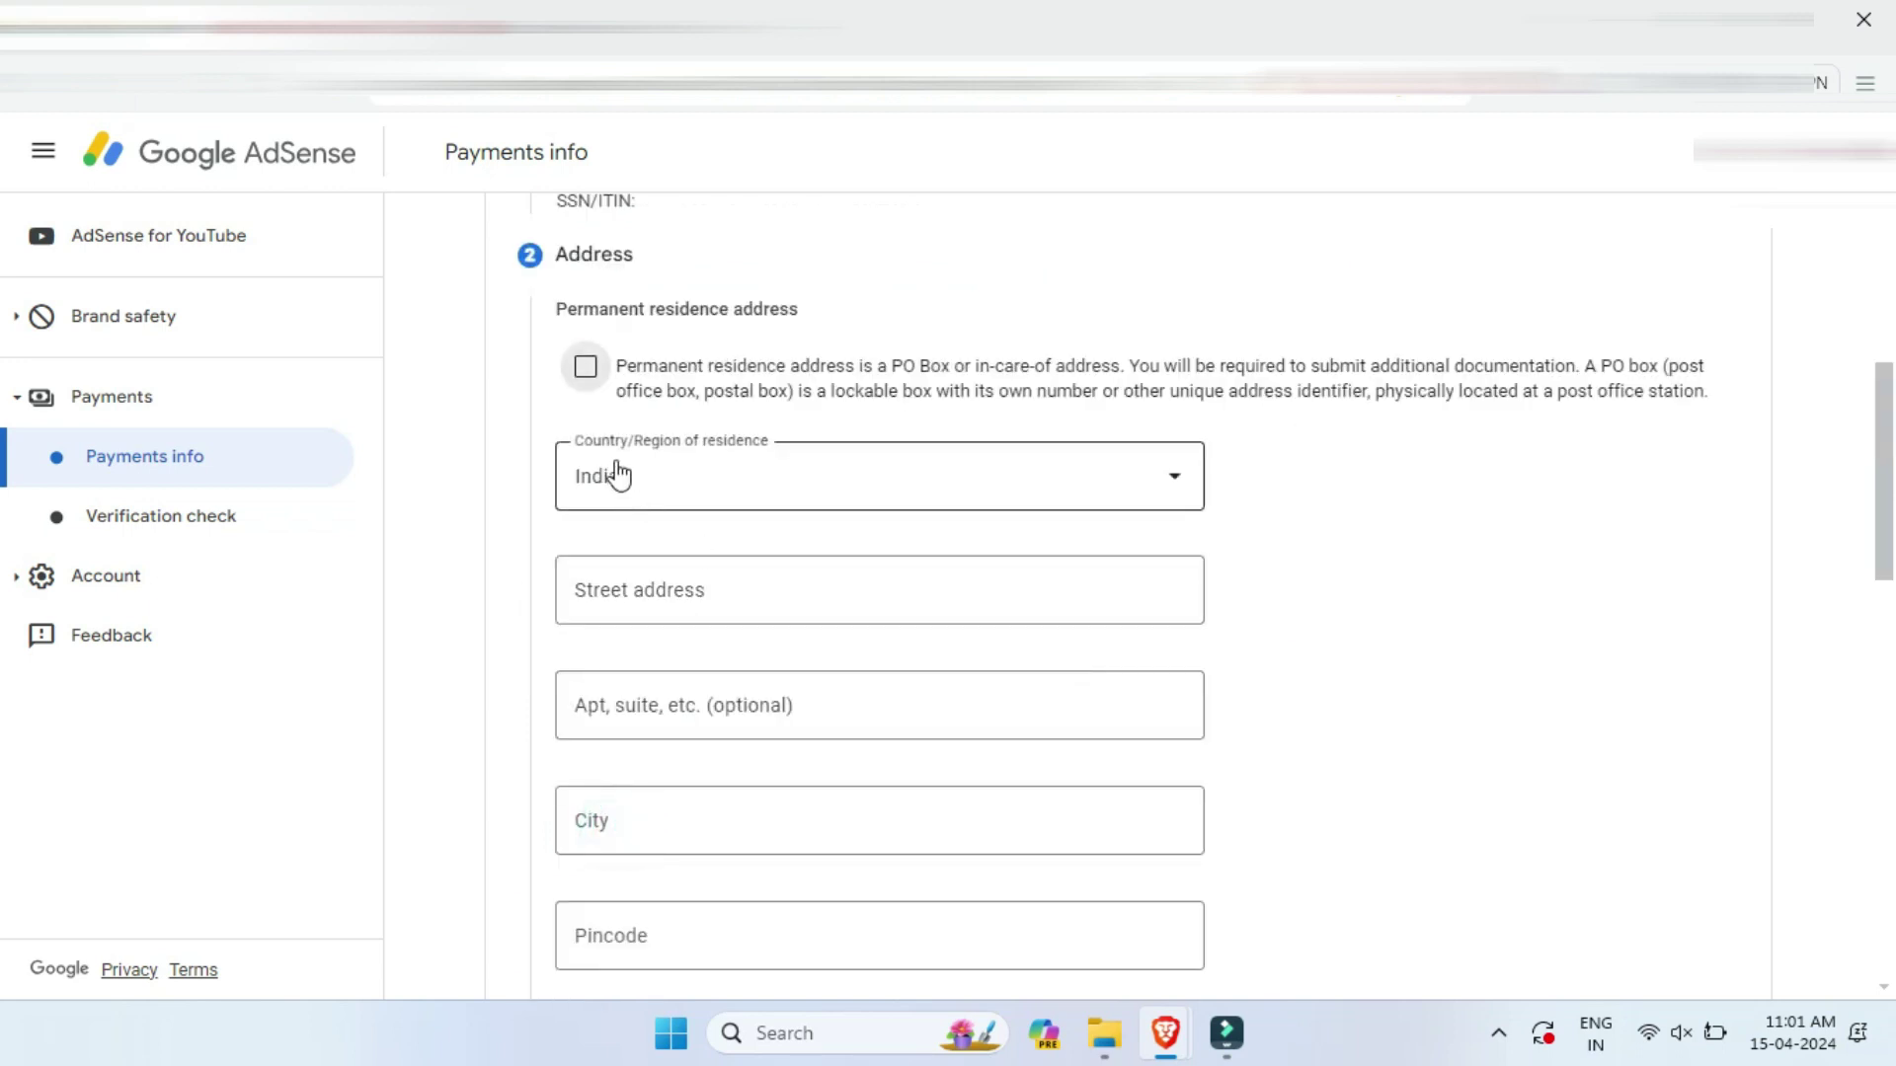
Mark the permanent residence address as a PO Box or in-care-of address and fill in the residence address fields
click(585, 371)
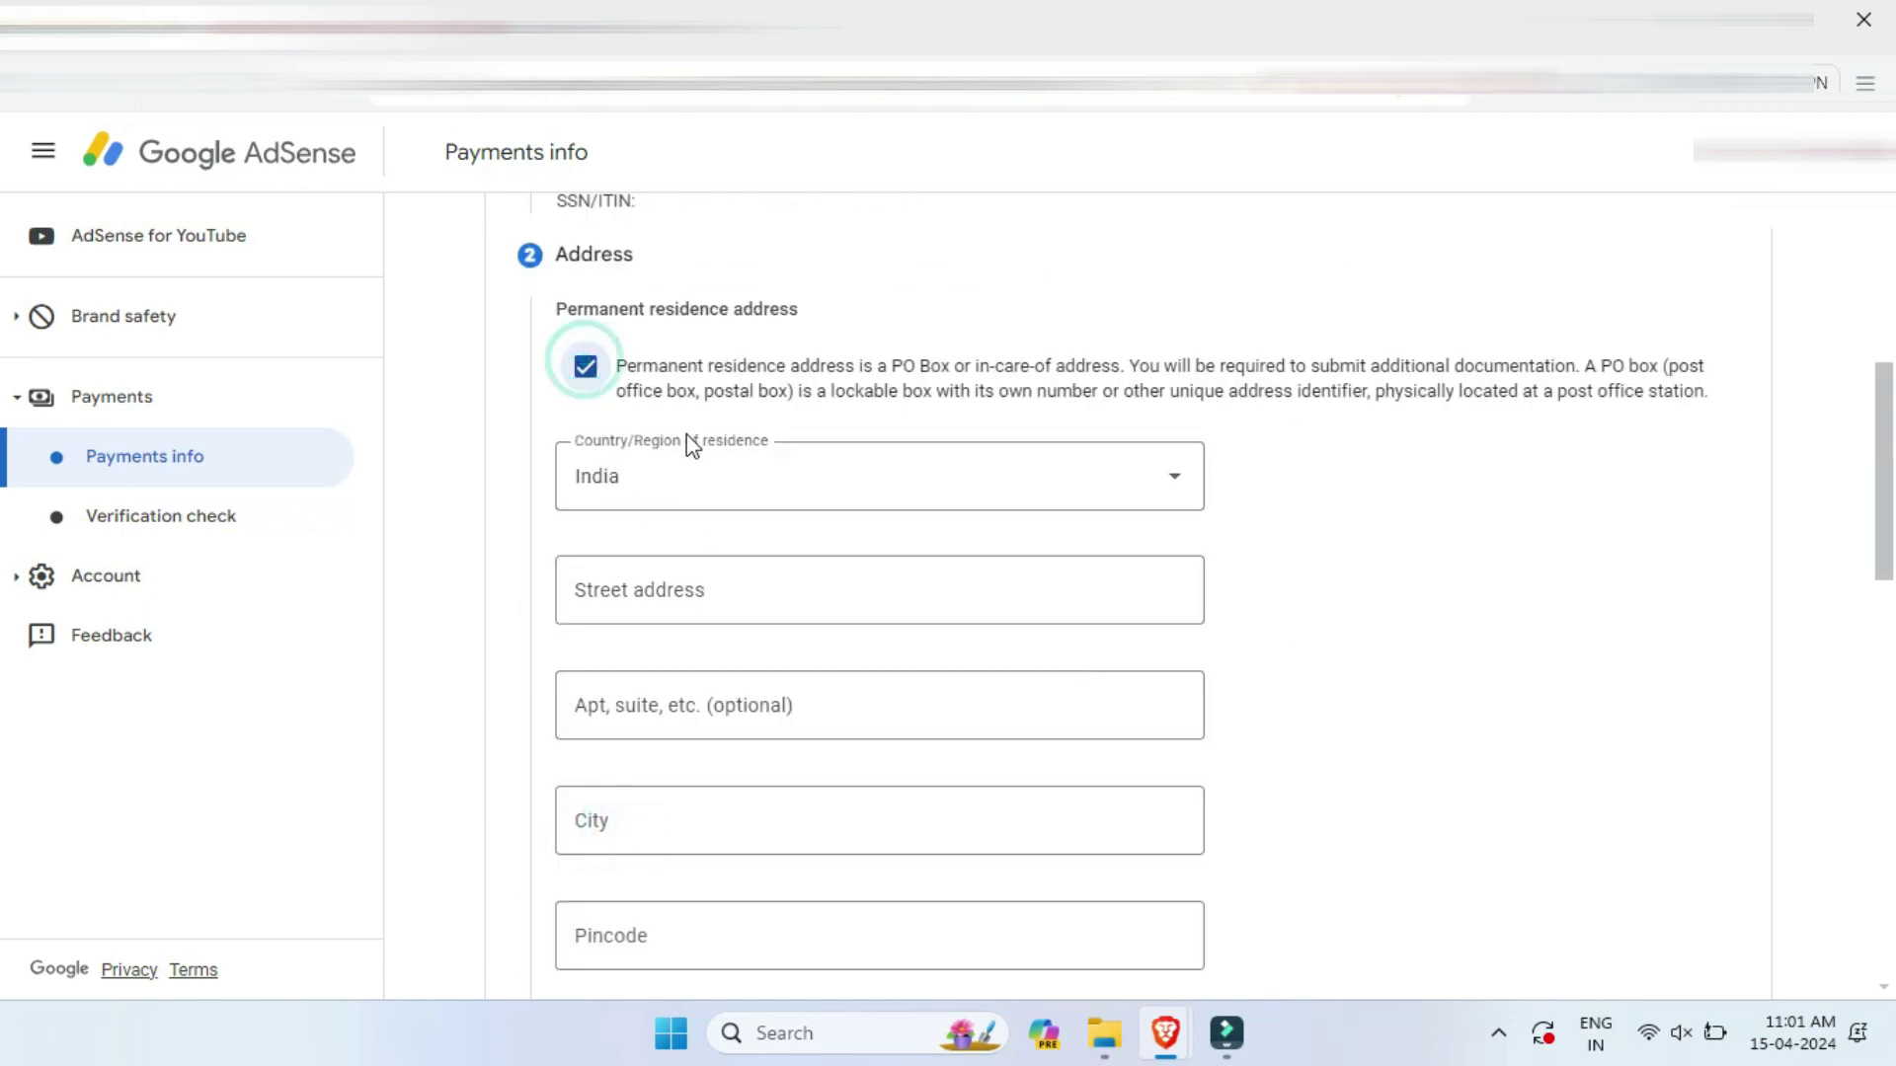
scroll(635, 495, down, 2)
scroll(622, 430, down, 8)
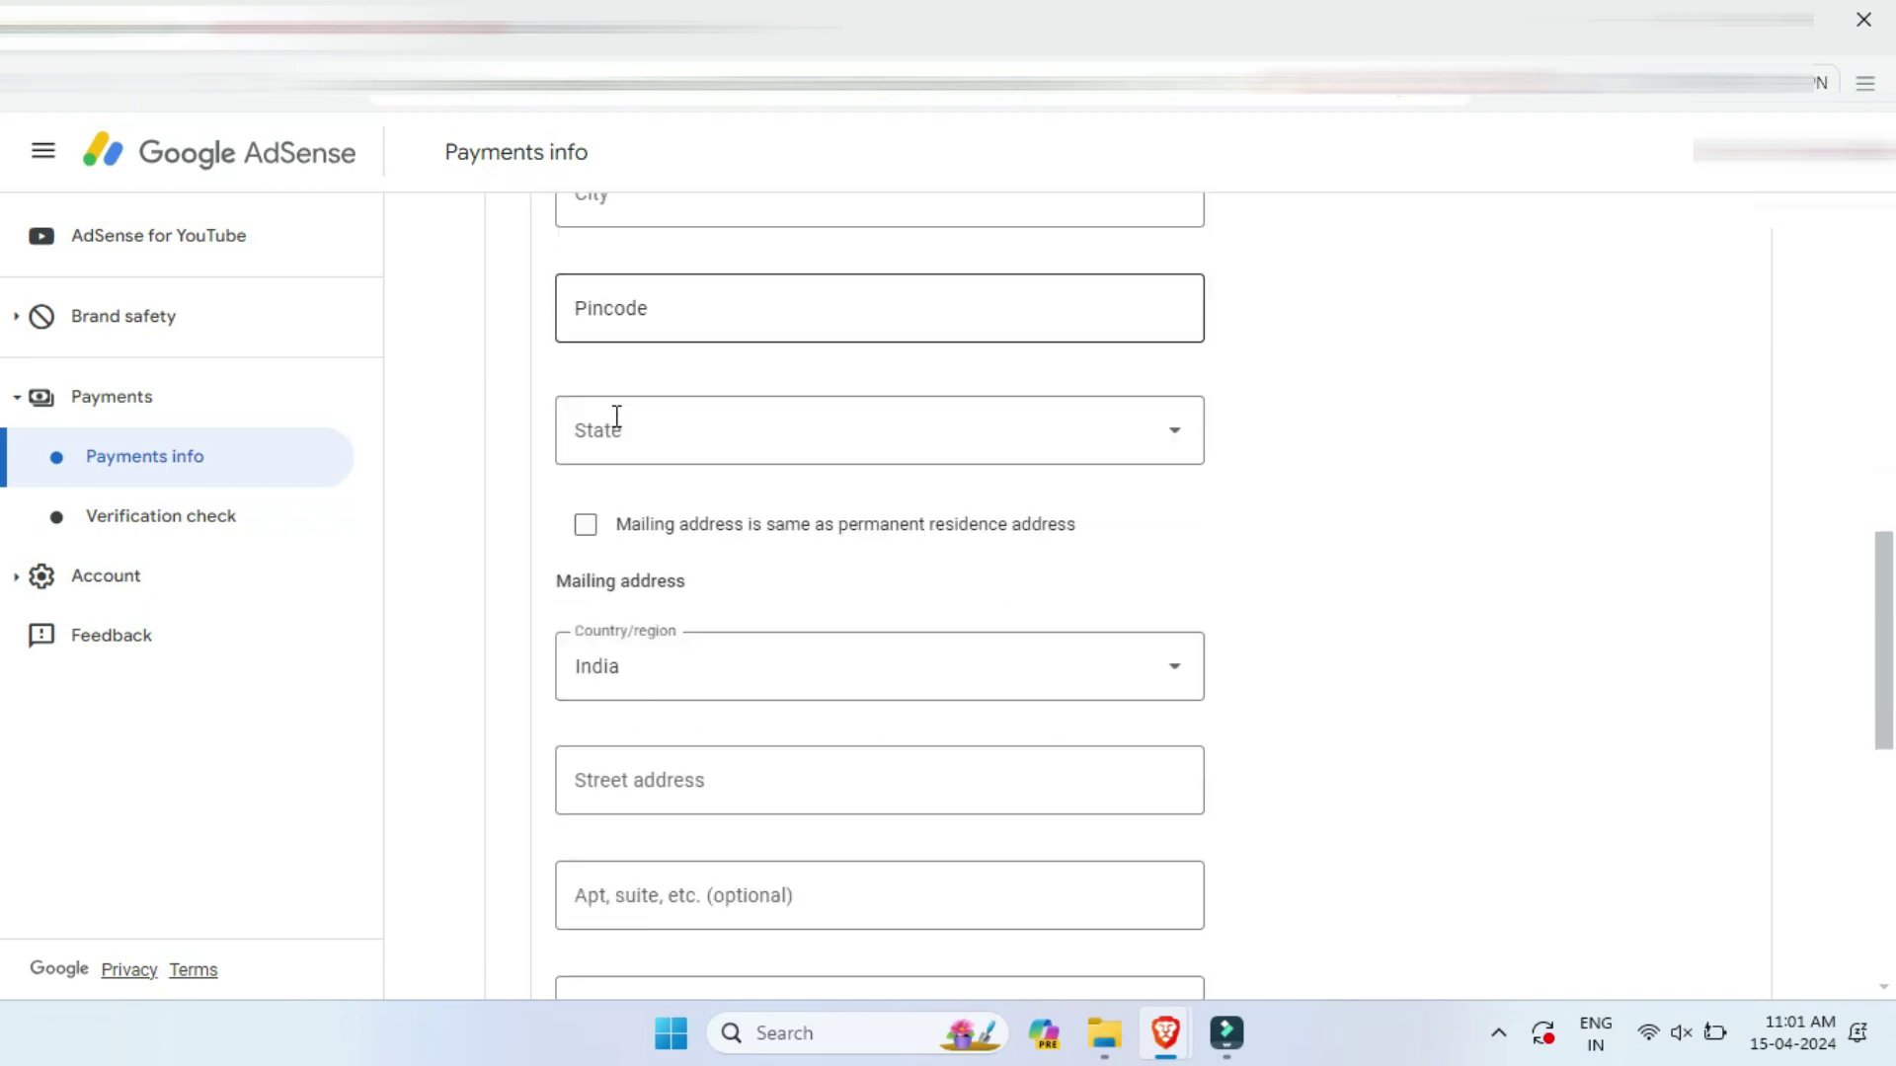
scroll(617, 420, down, 3)
scroll(617, 423, up, 12)
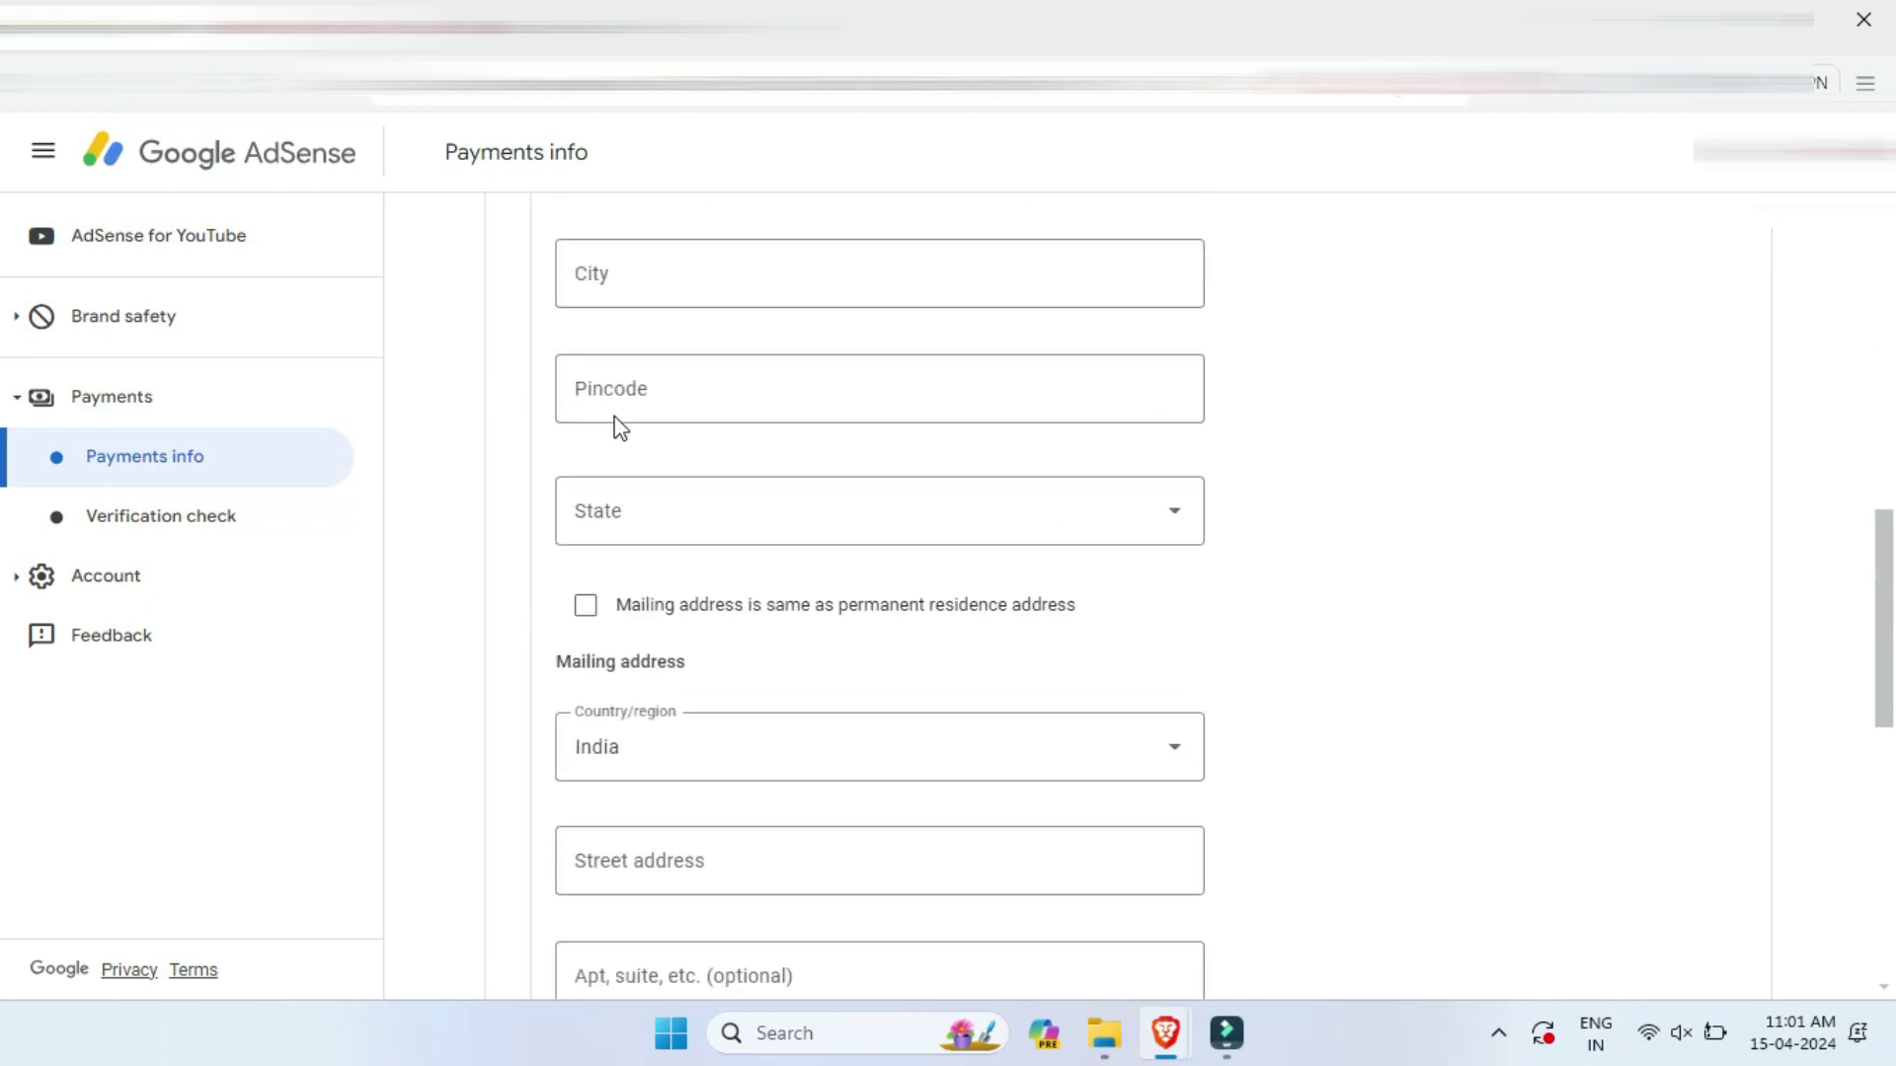
click(686, 591)
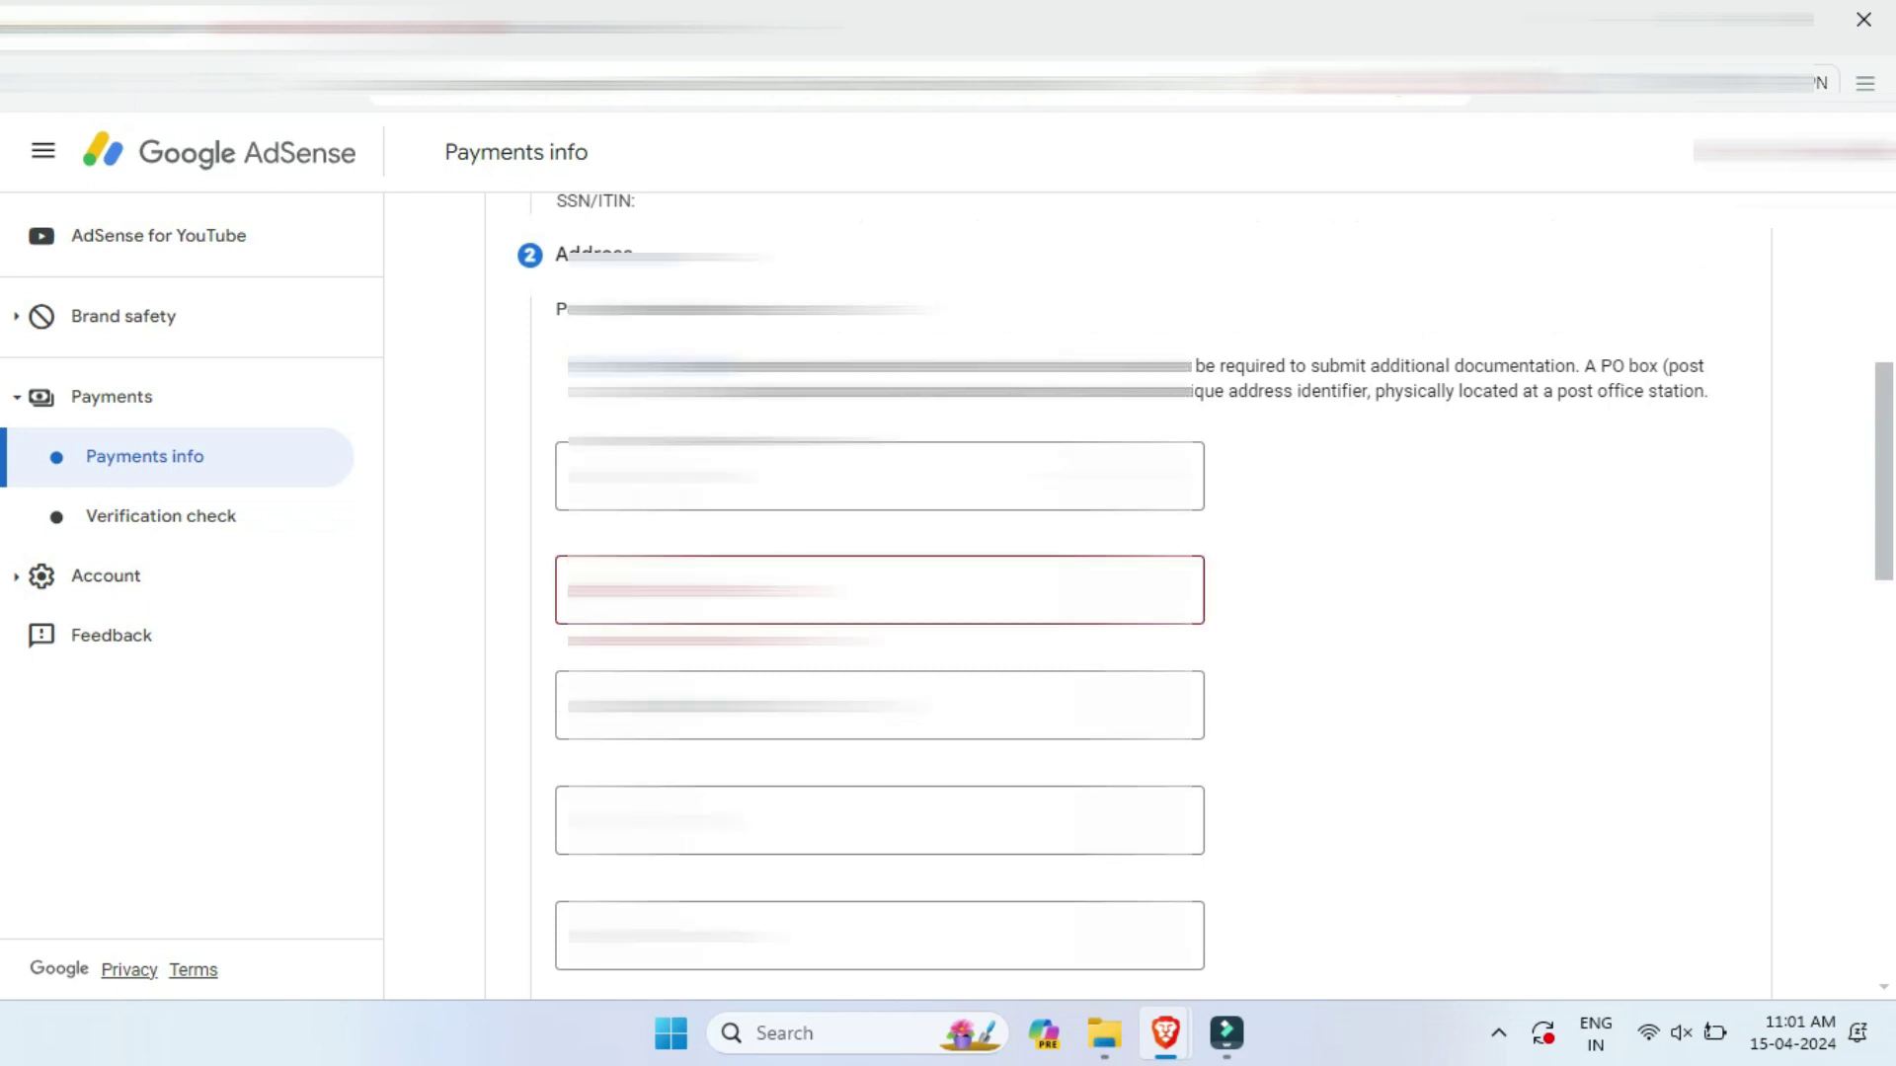
click(685, 592)
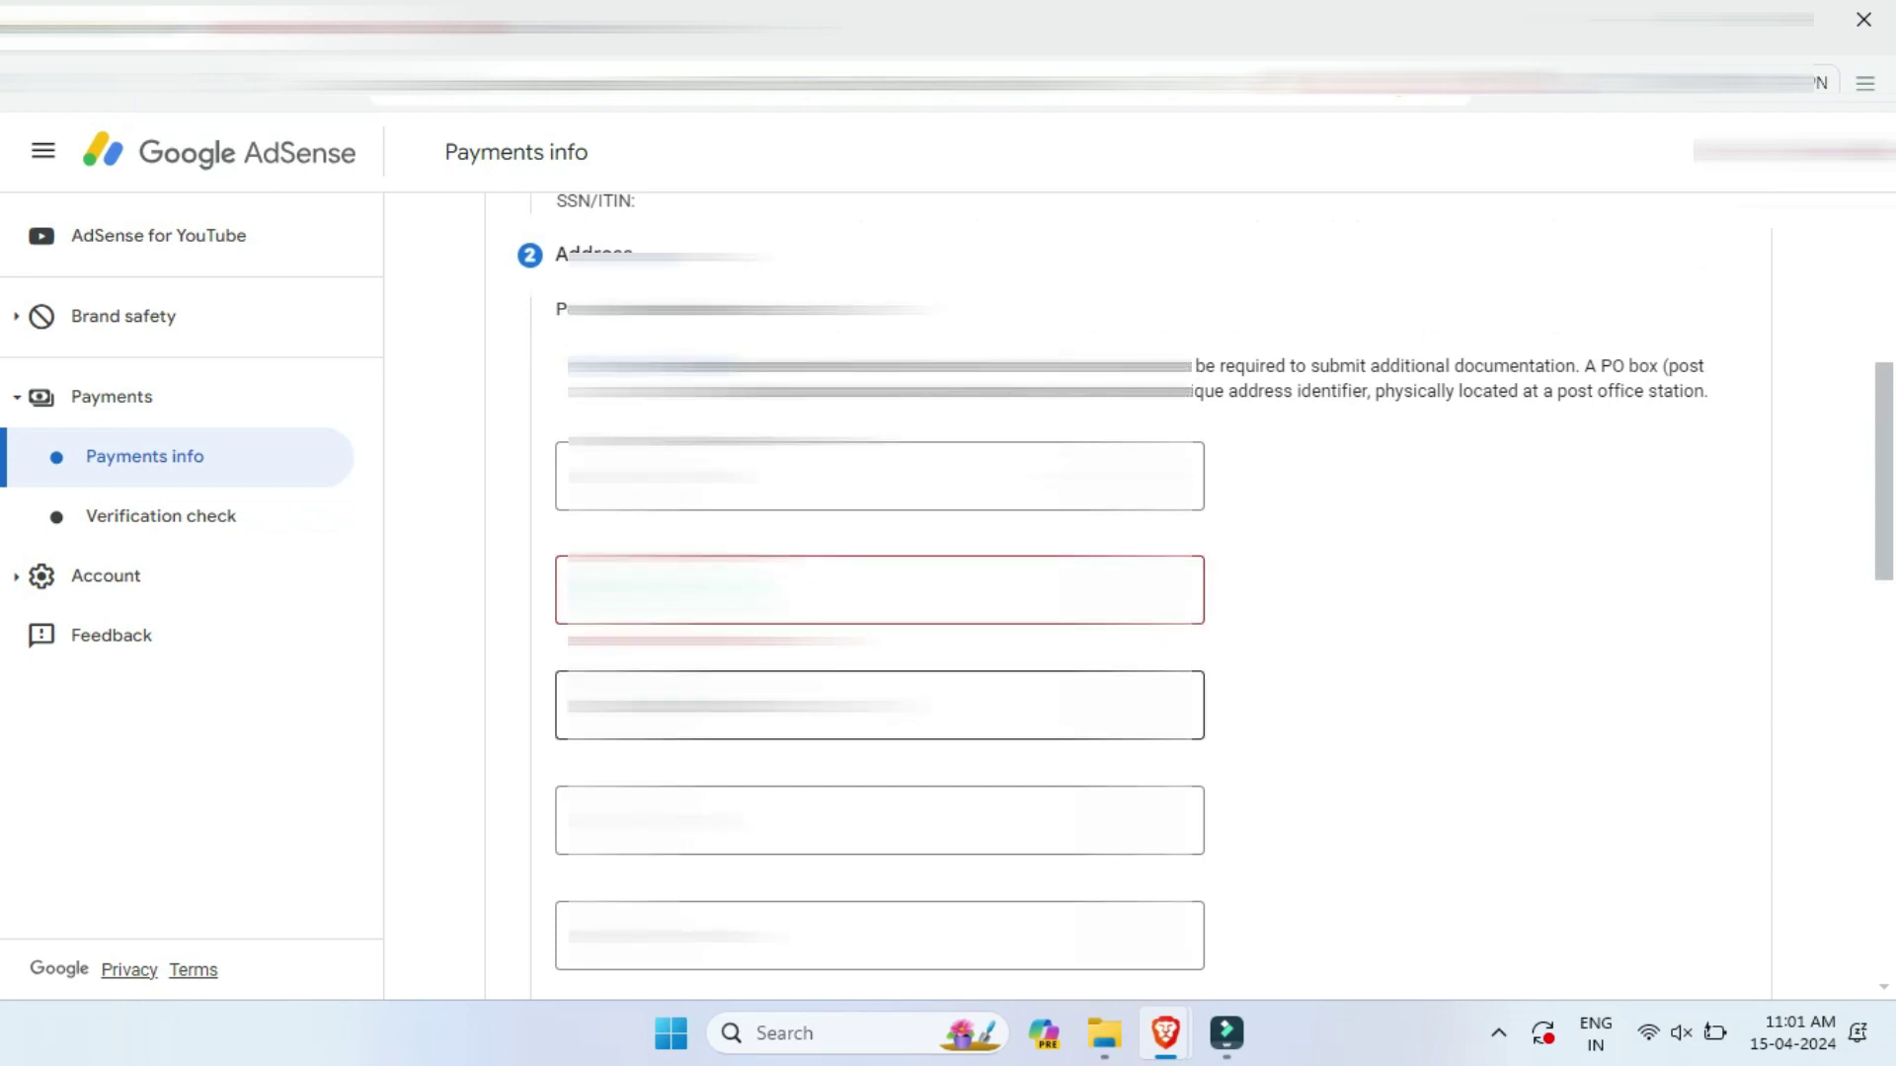
click(697, 667)
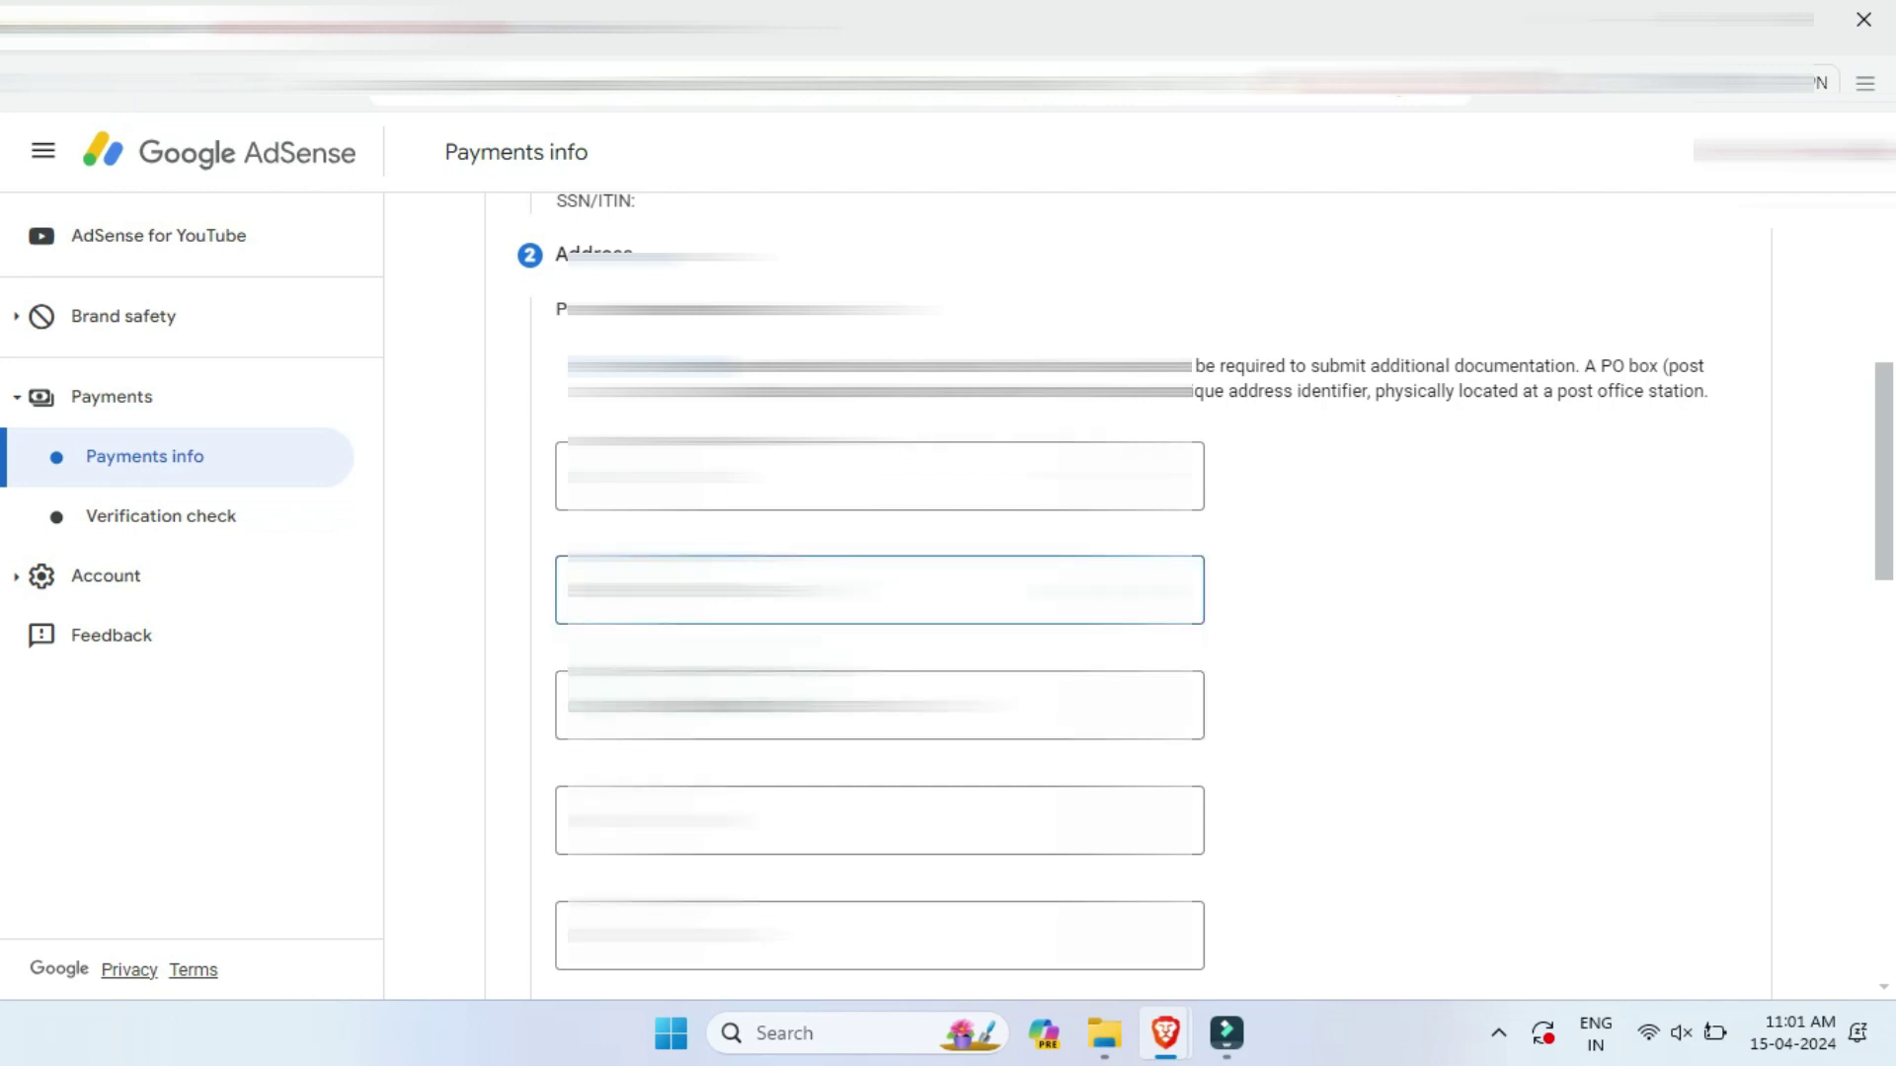
Set the mailing address as the same as the permanent residence address and continue to the tax treaty section
scroll(705, 582, down, 5)
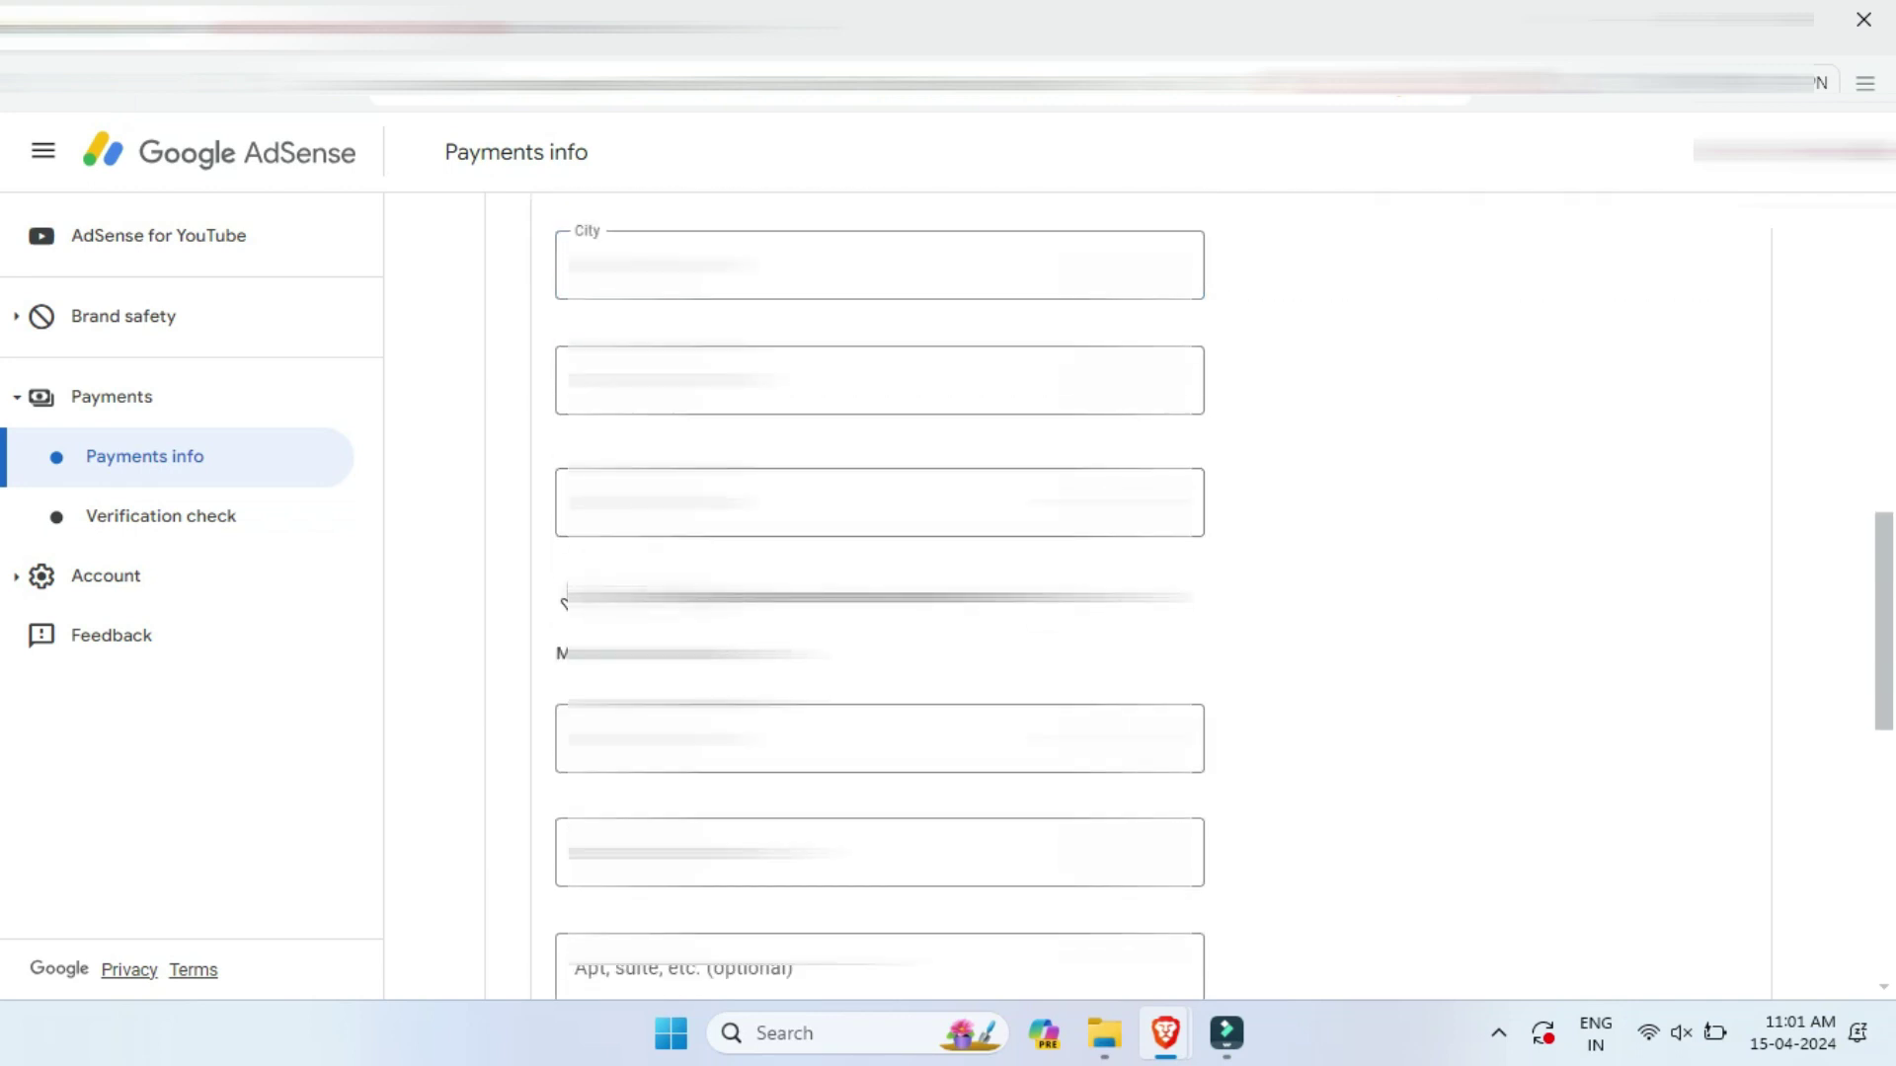
scroll(584, 605, down, 2)
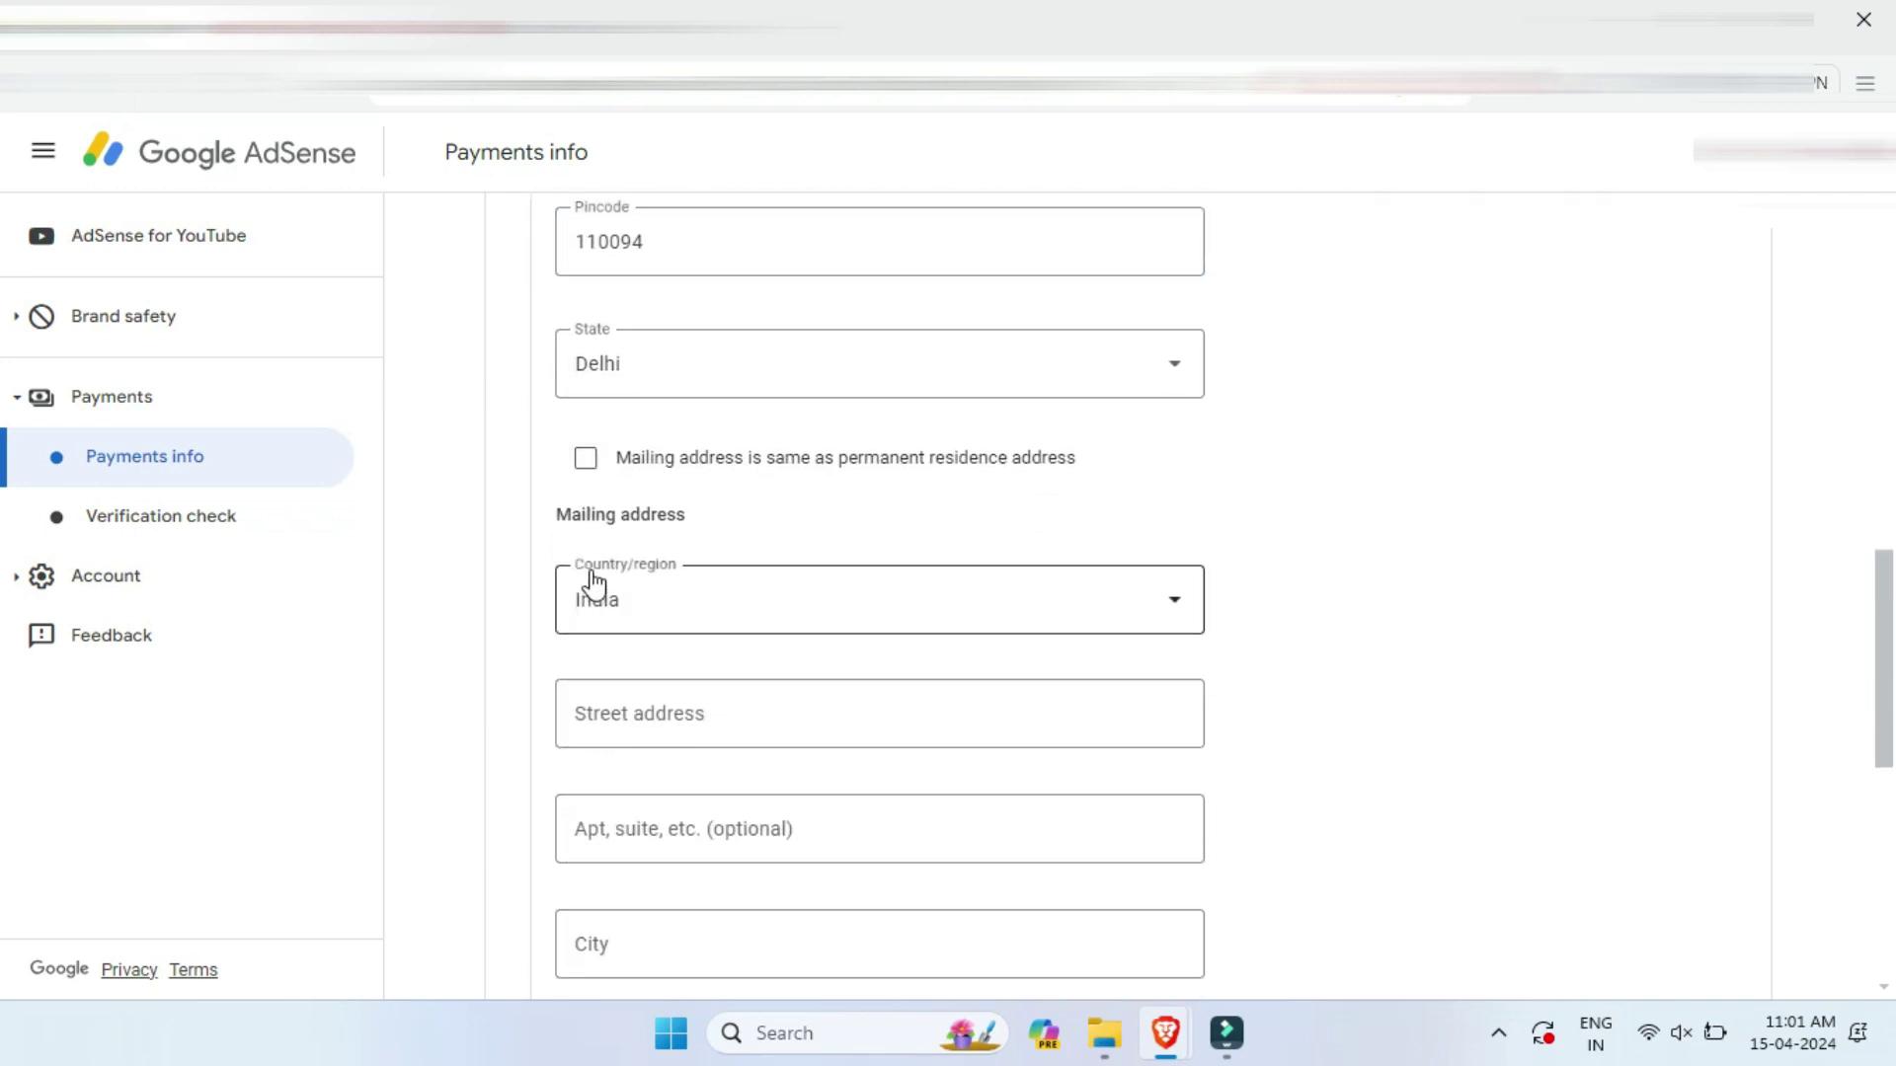
click(595, 464)
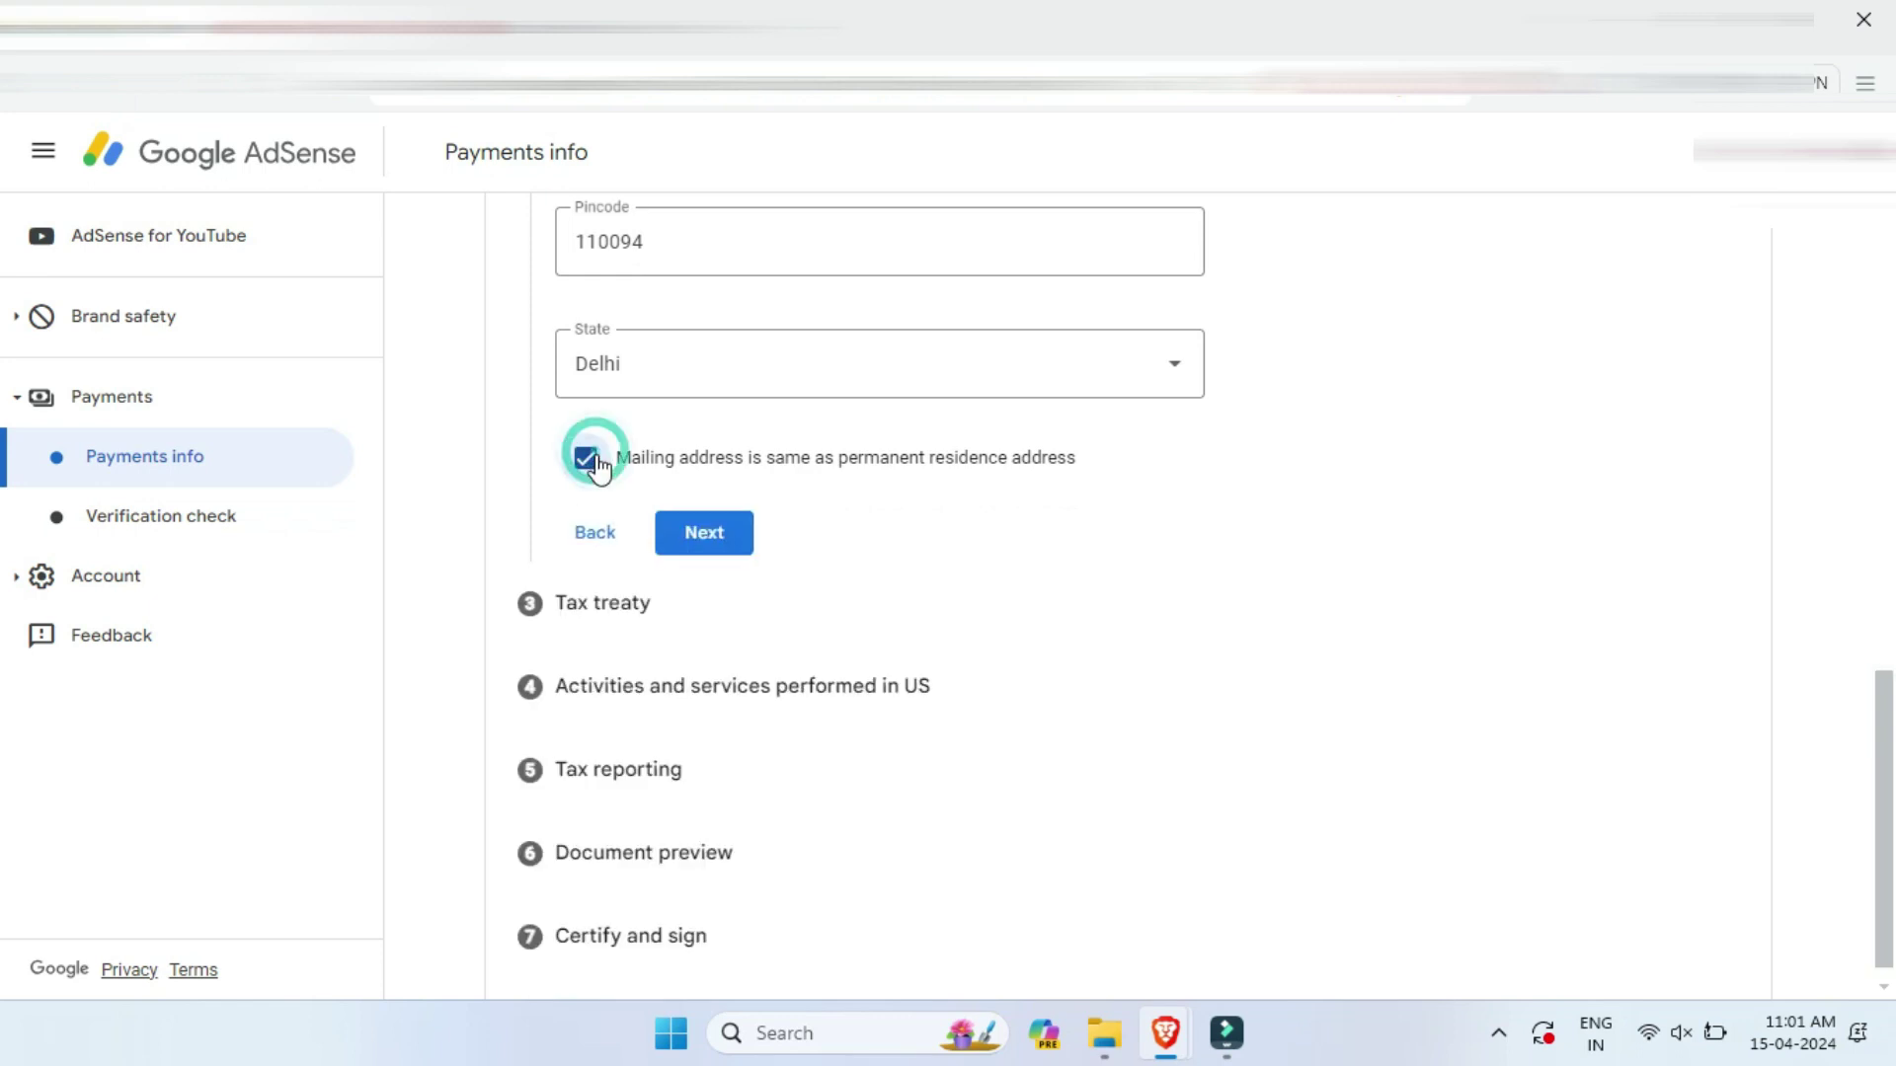
click(718, 518)
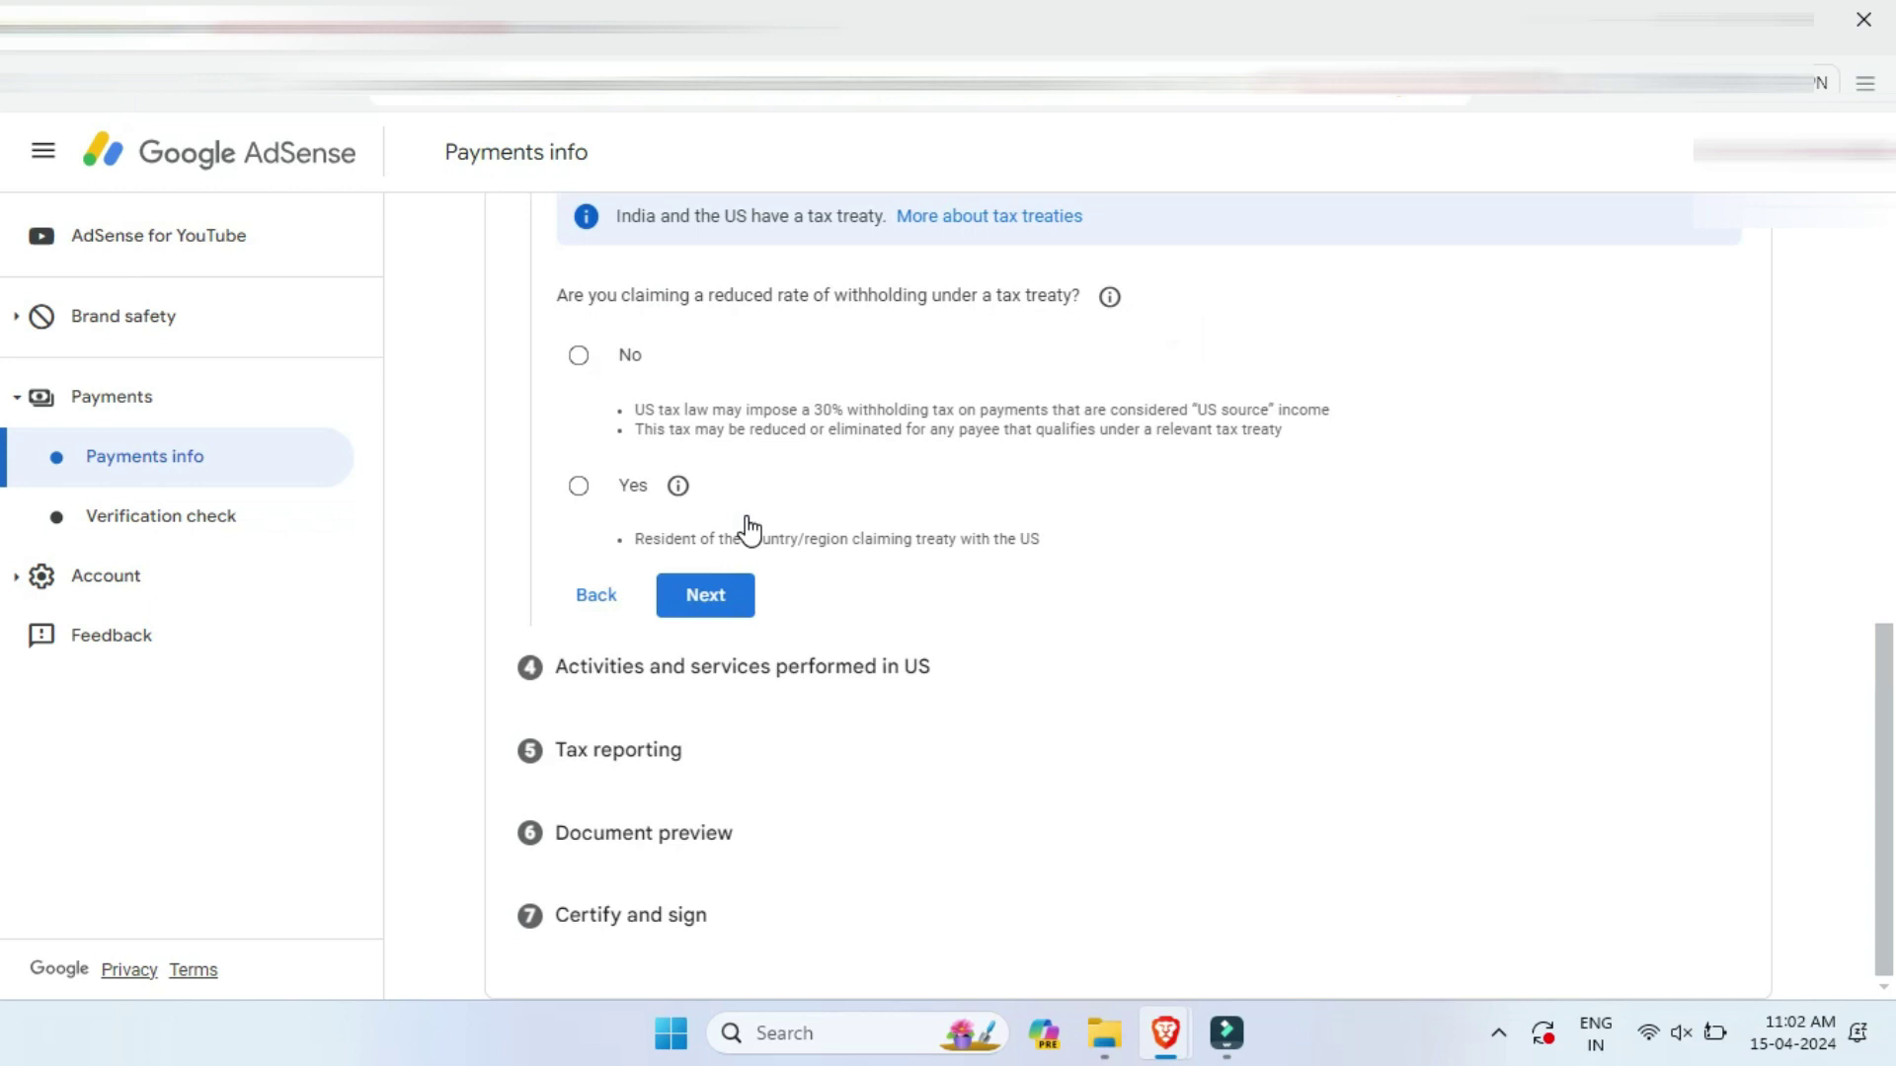
Claim a reduced withholding rate under a tax treaty, confirming treaty residency with India as the country
click(581, 486)
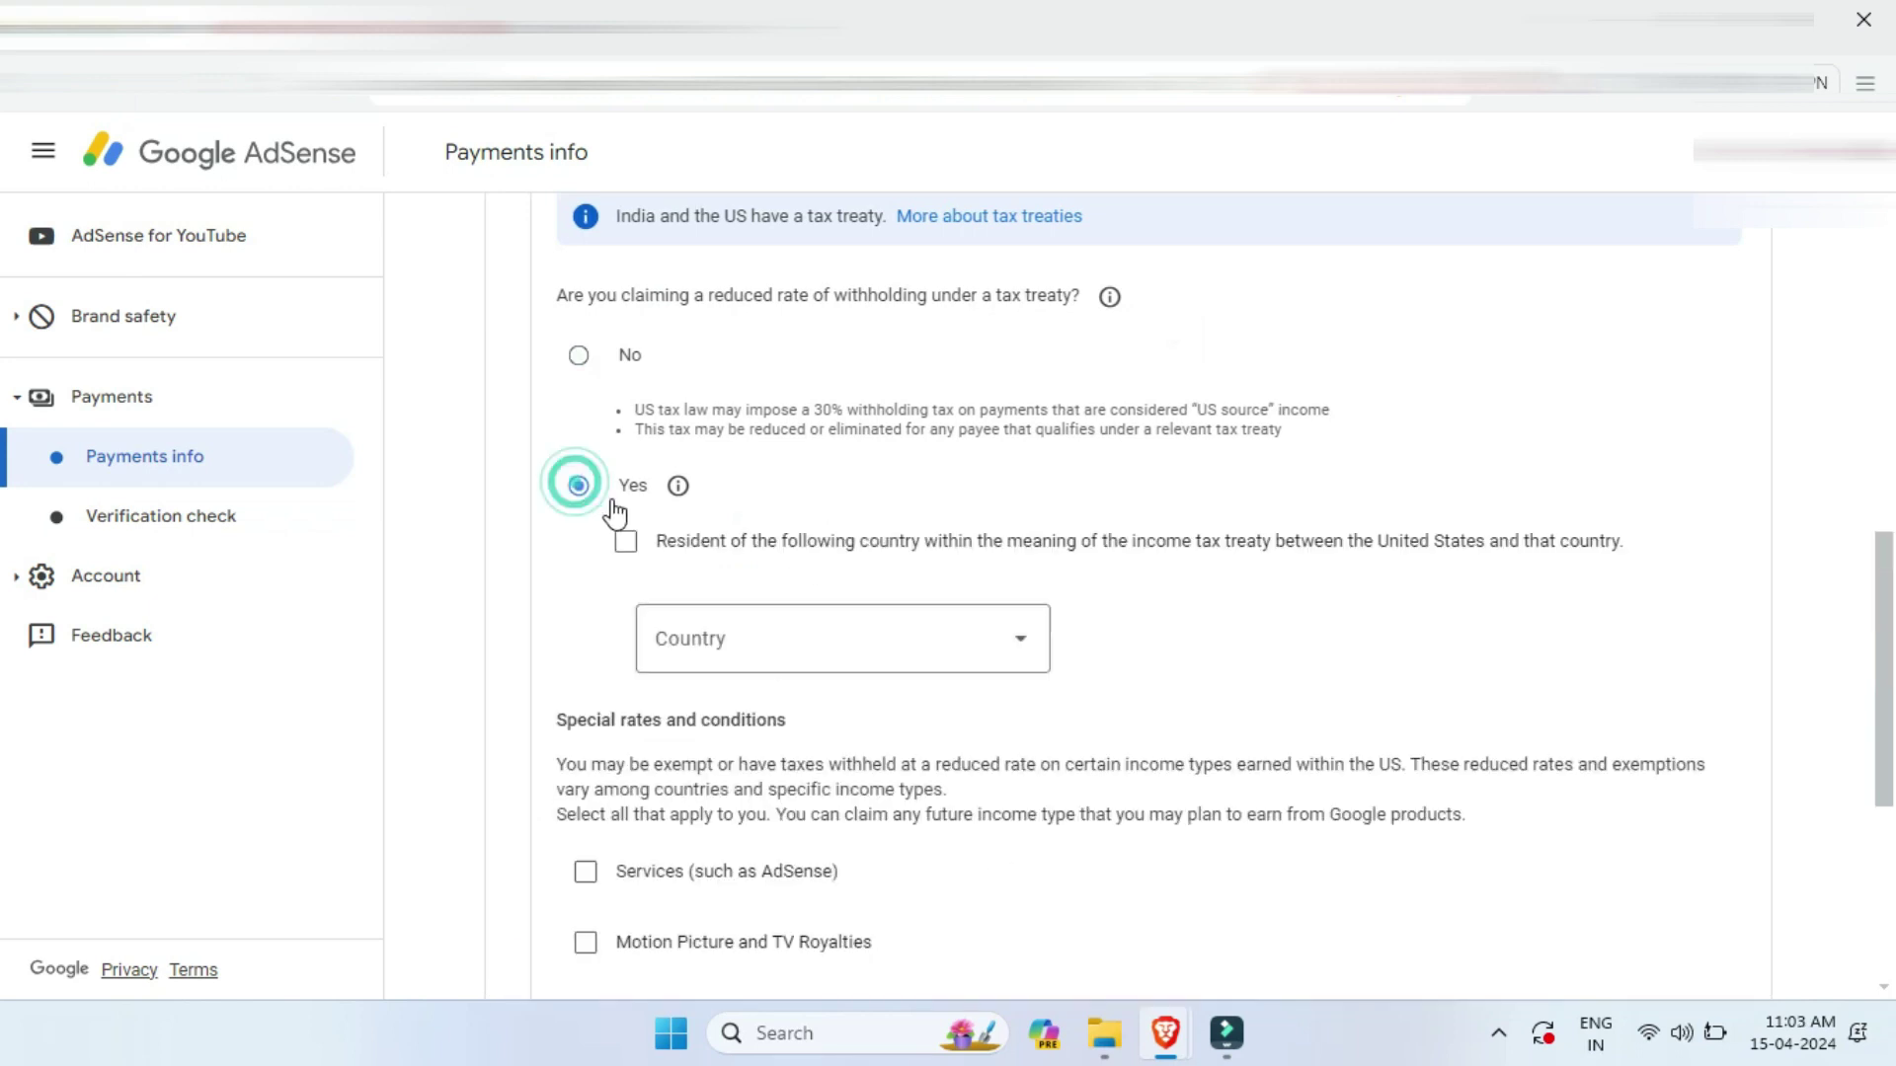
click(626, 542)
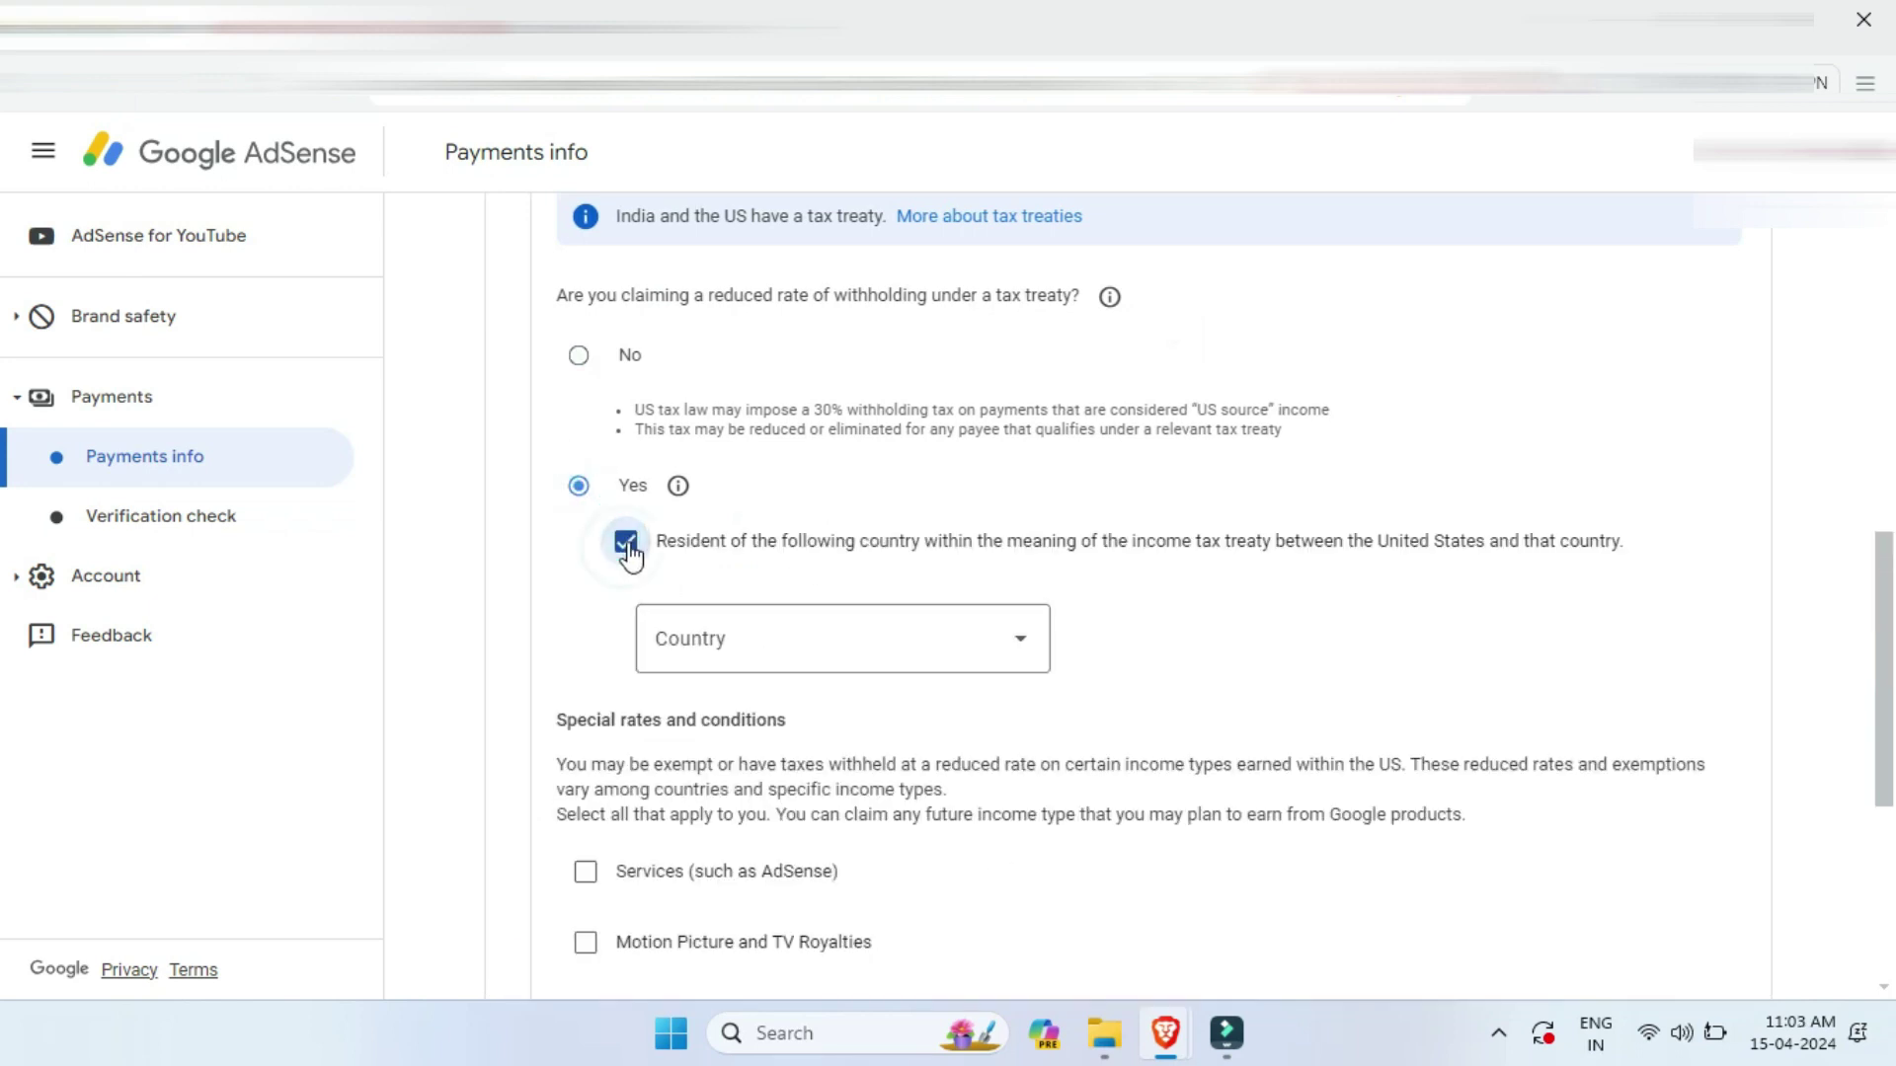
click(798, 668)
key(i)
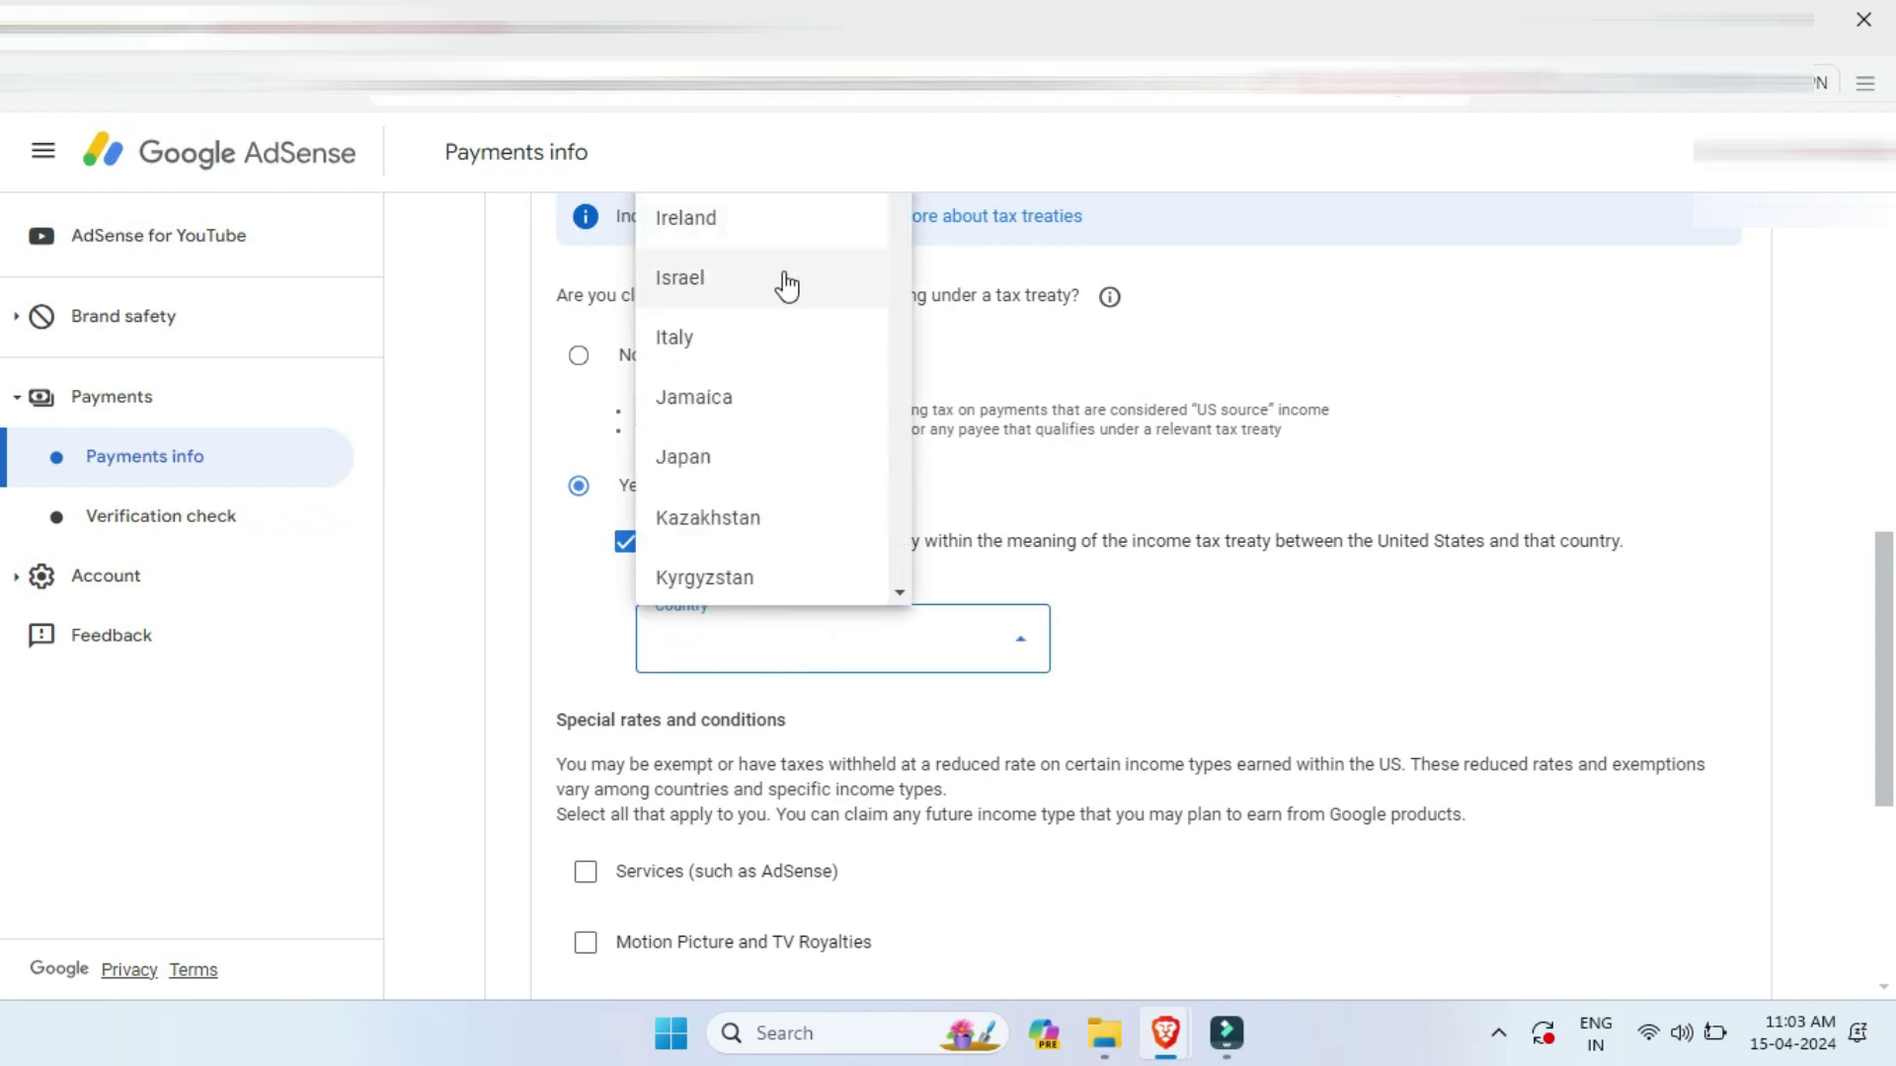
scroll(765, 356, up, 3)
click(748, 398)
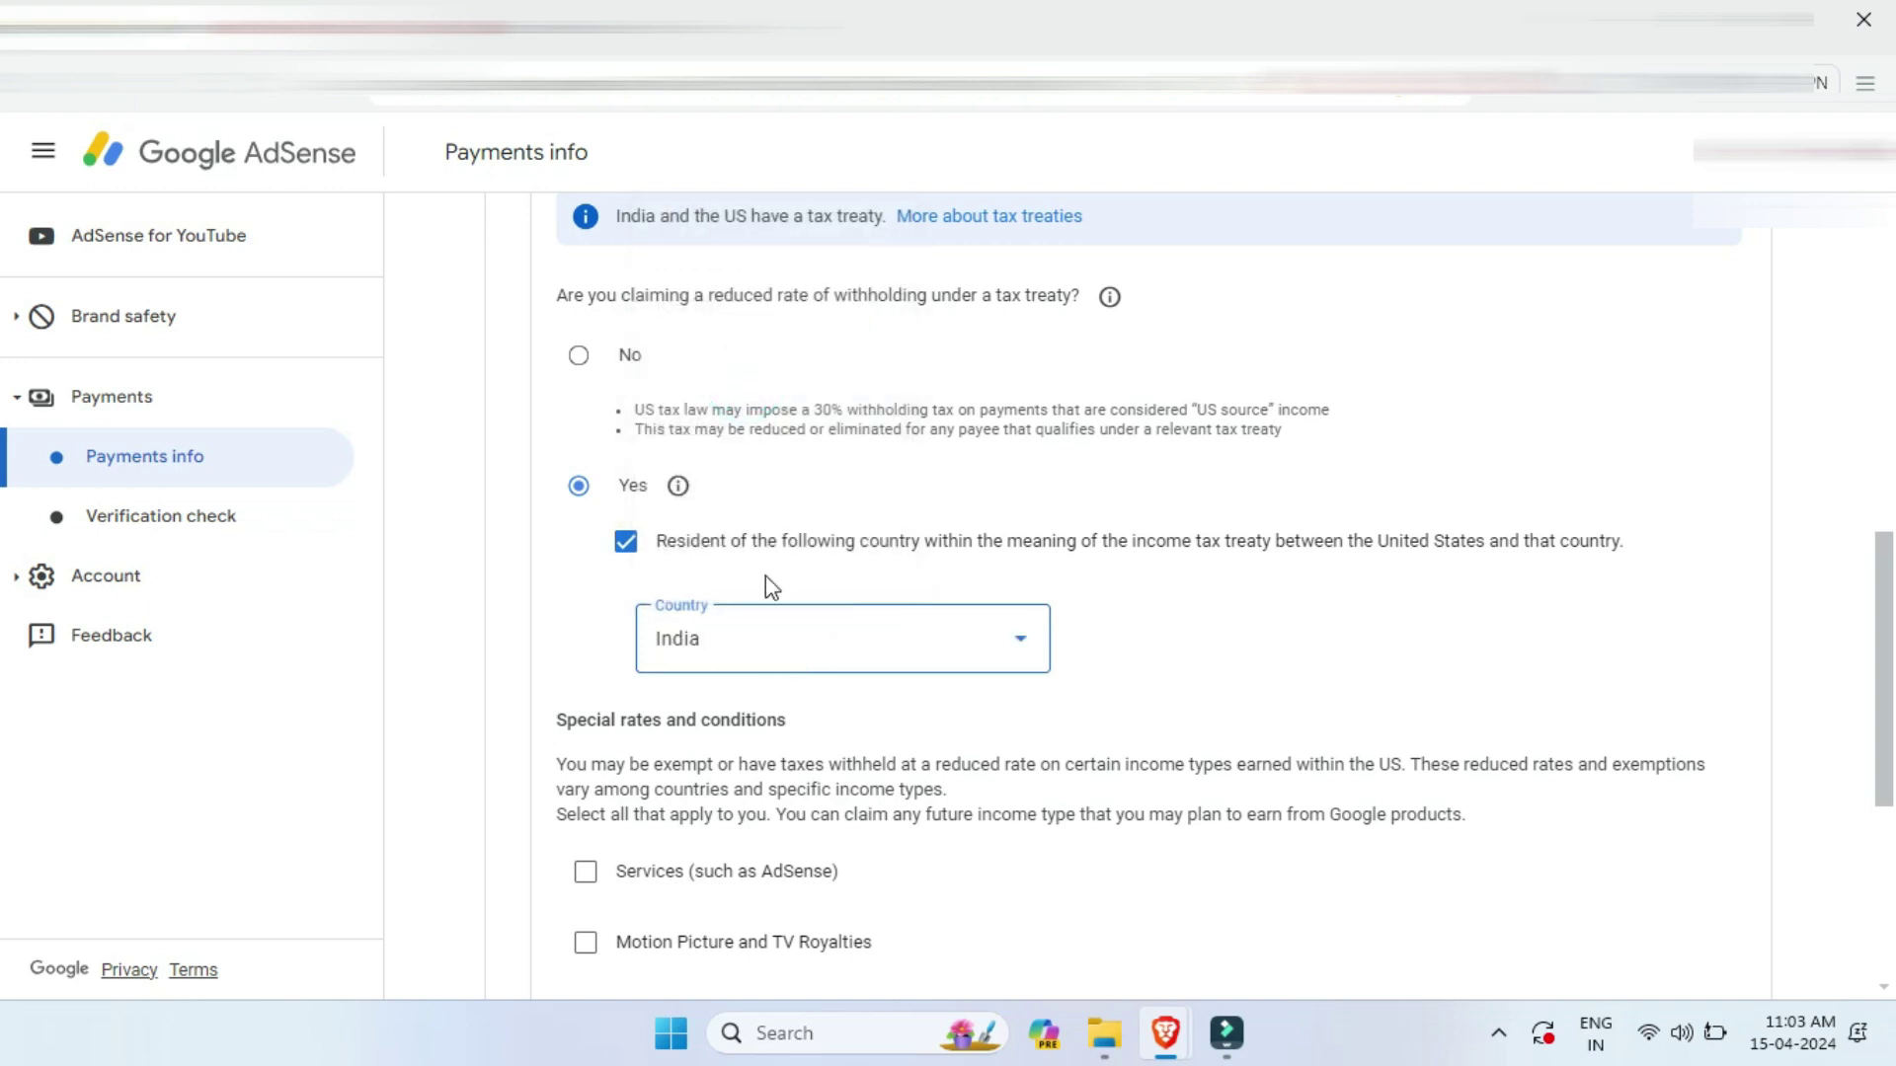
scroll(763, 580, down, 1)
scroll(567, 548, down, 1)
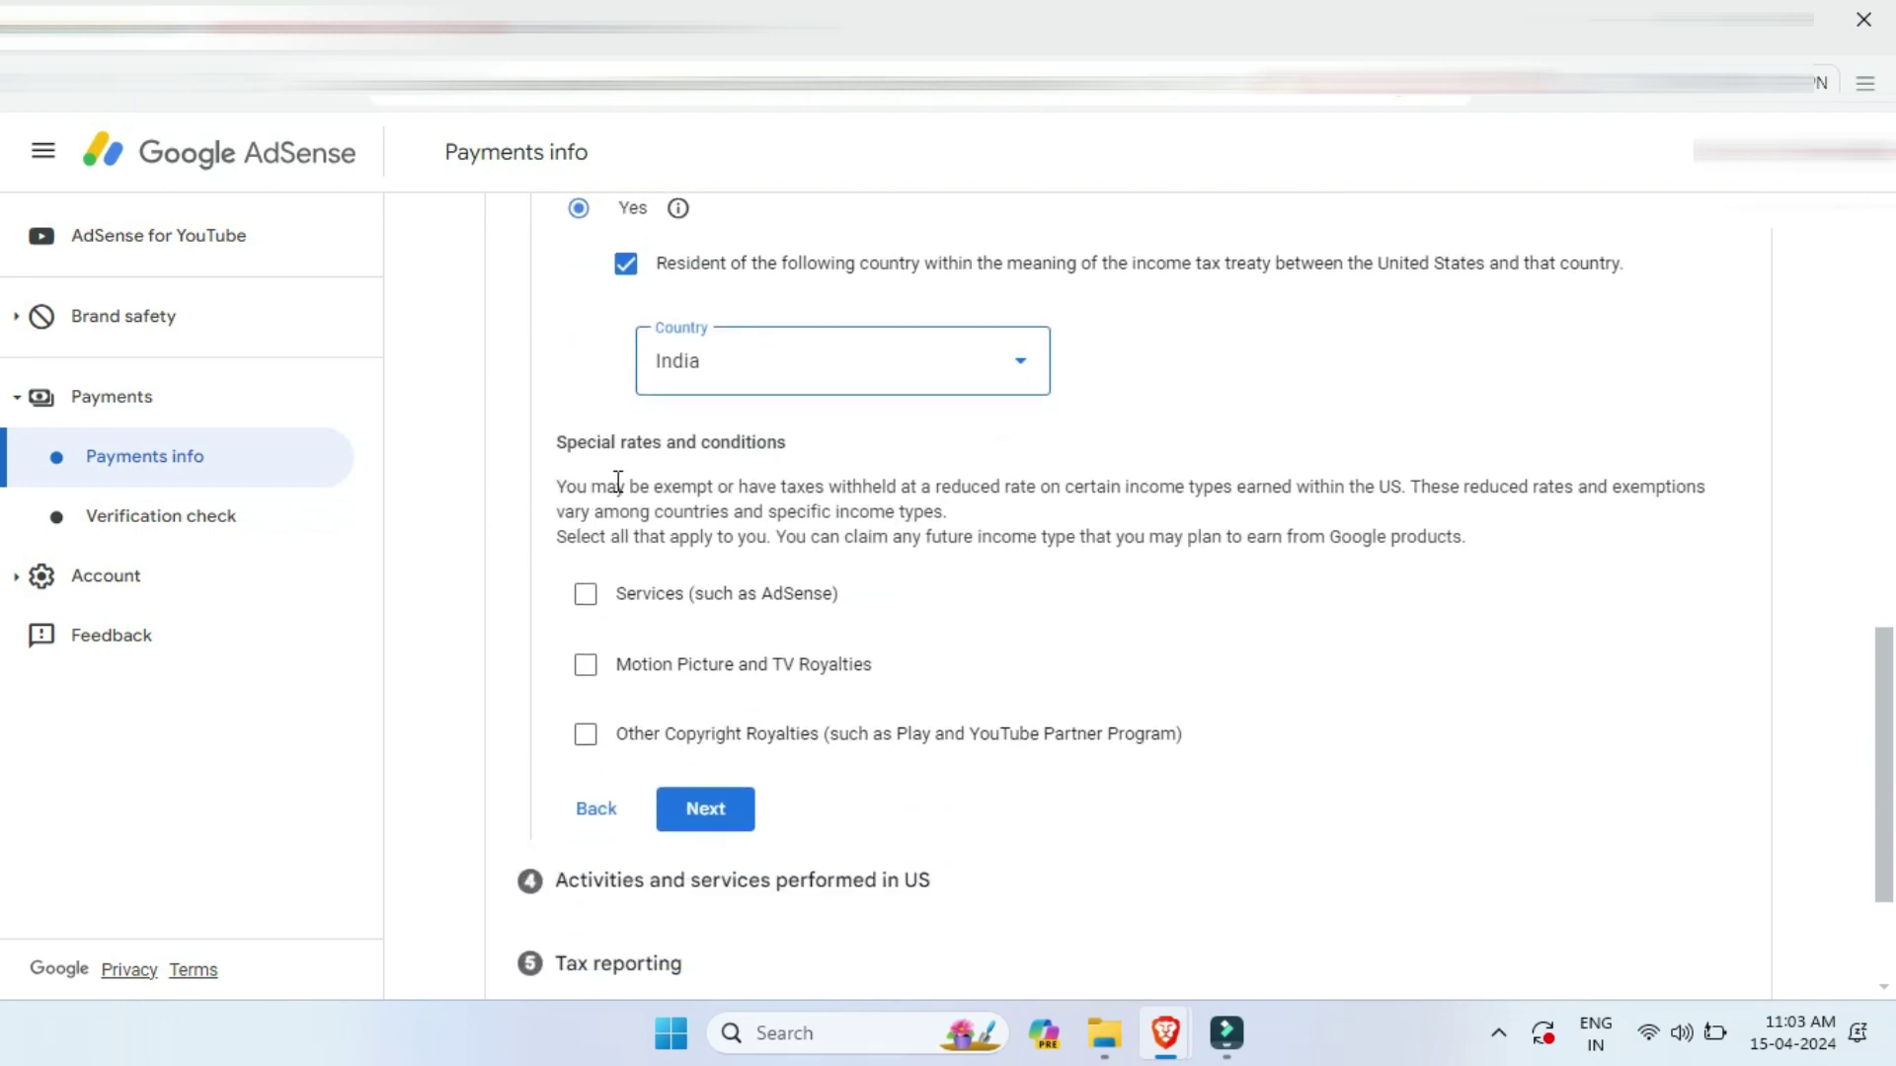
Claim the Services income type under Article 7 and paragraph 1 at the 0% reduced treaty rate, confirming the treaty terms are met
scroll(607, 504, down, 1)
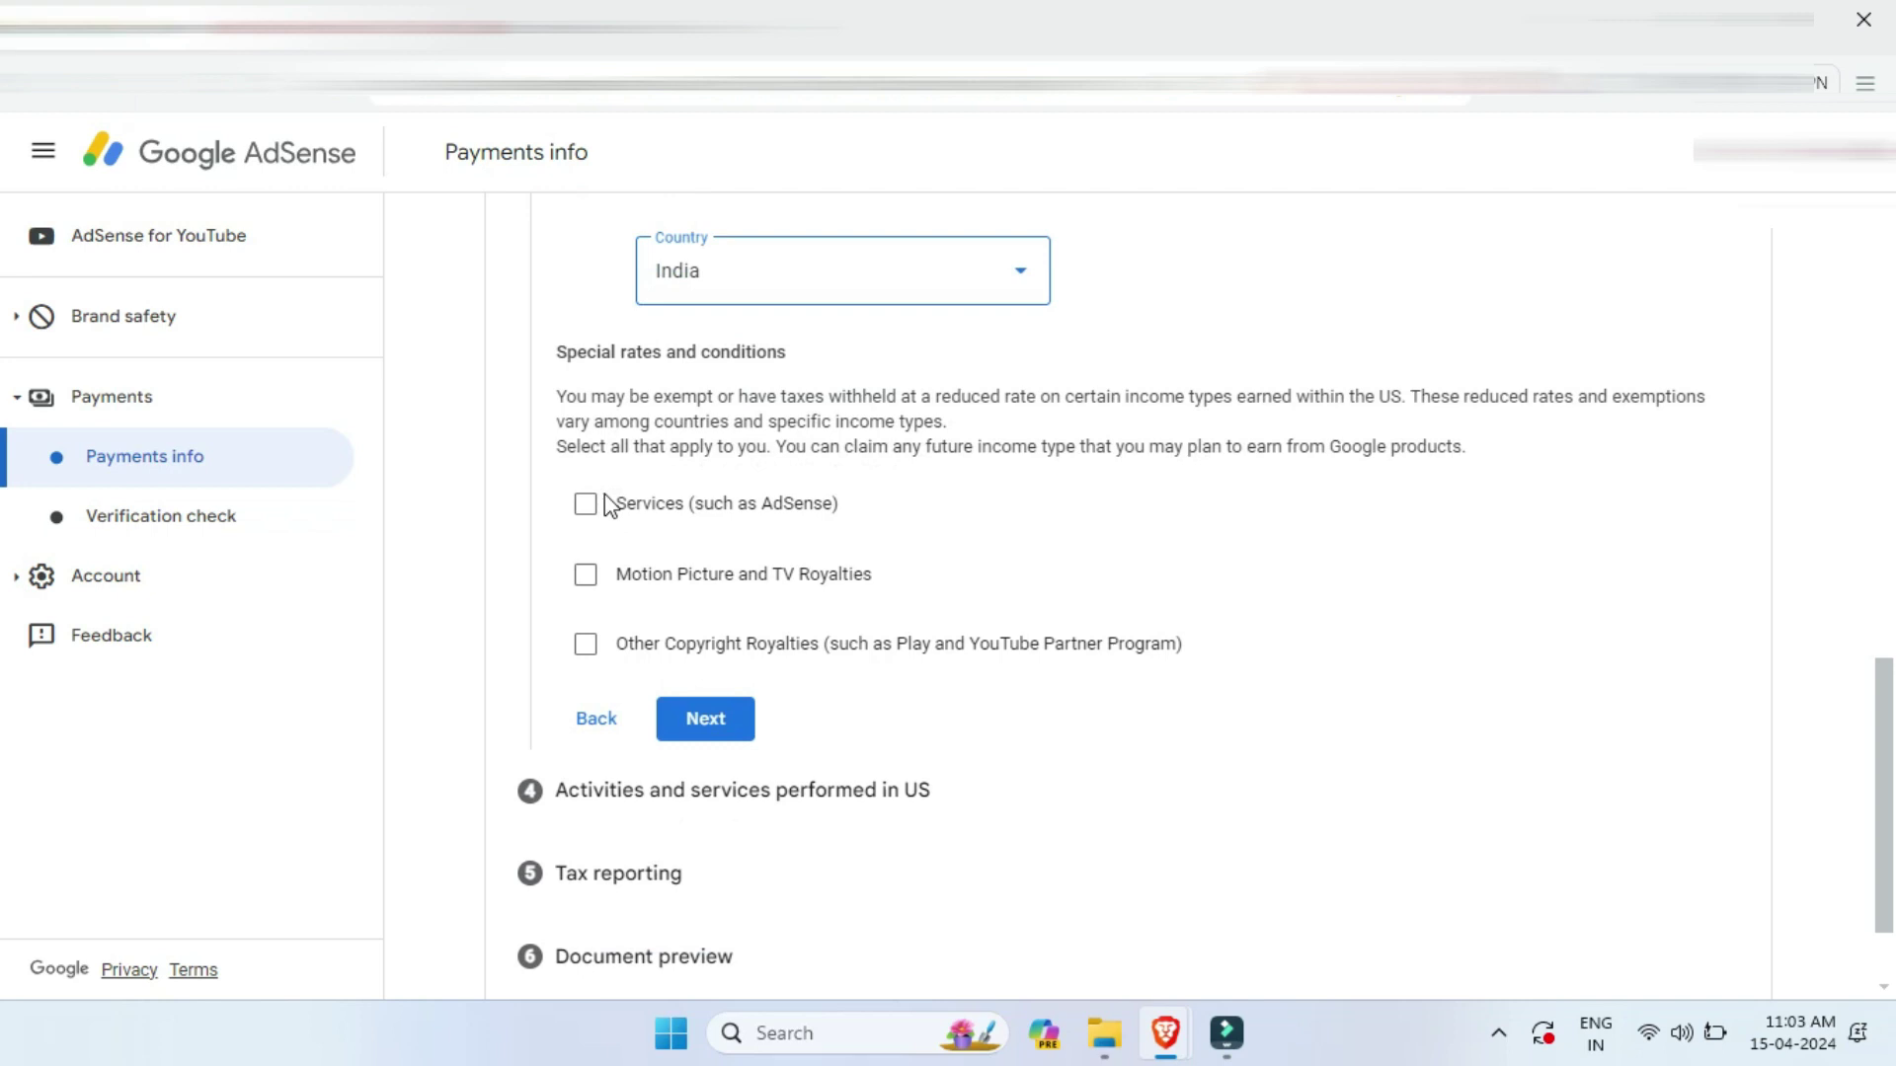
scroll(605, 494, down, 1)
click(586, 456)
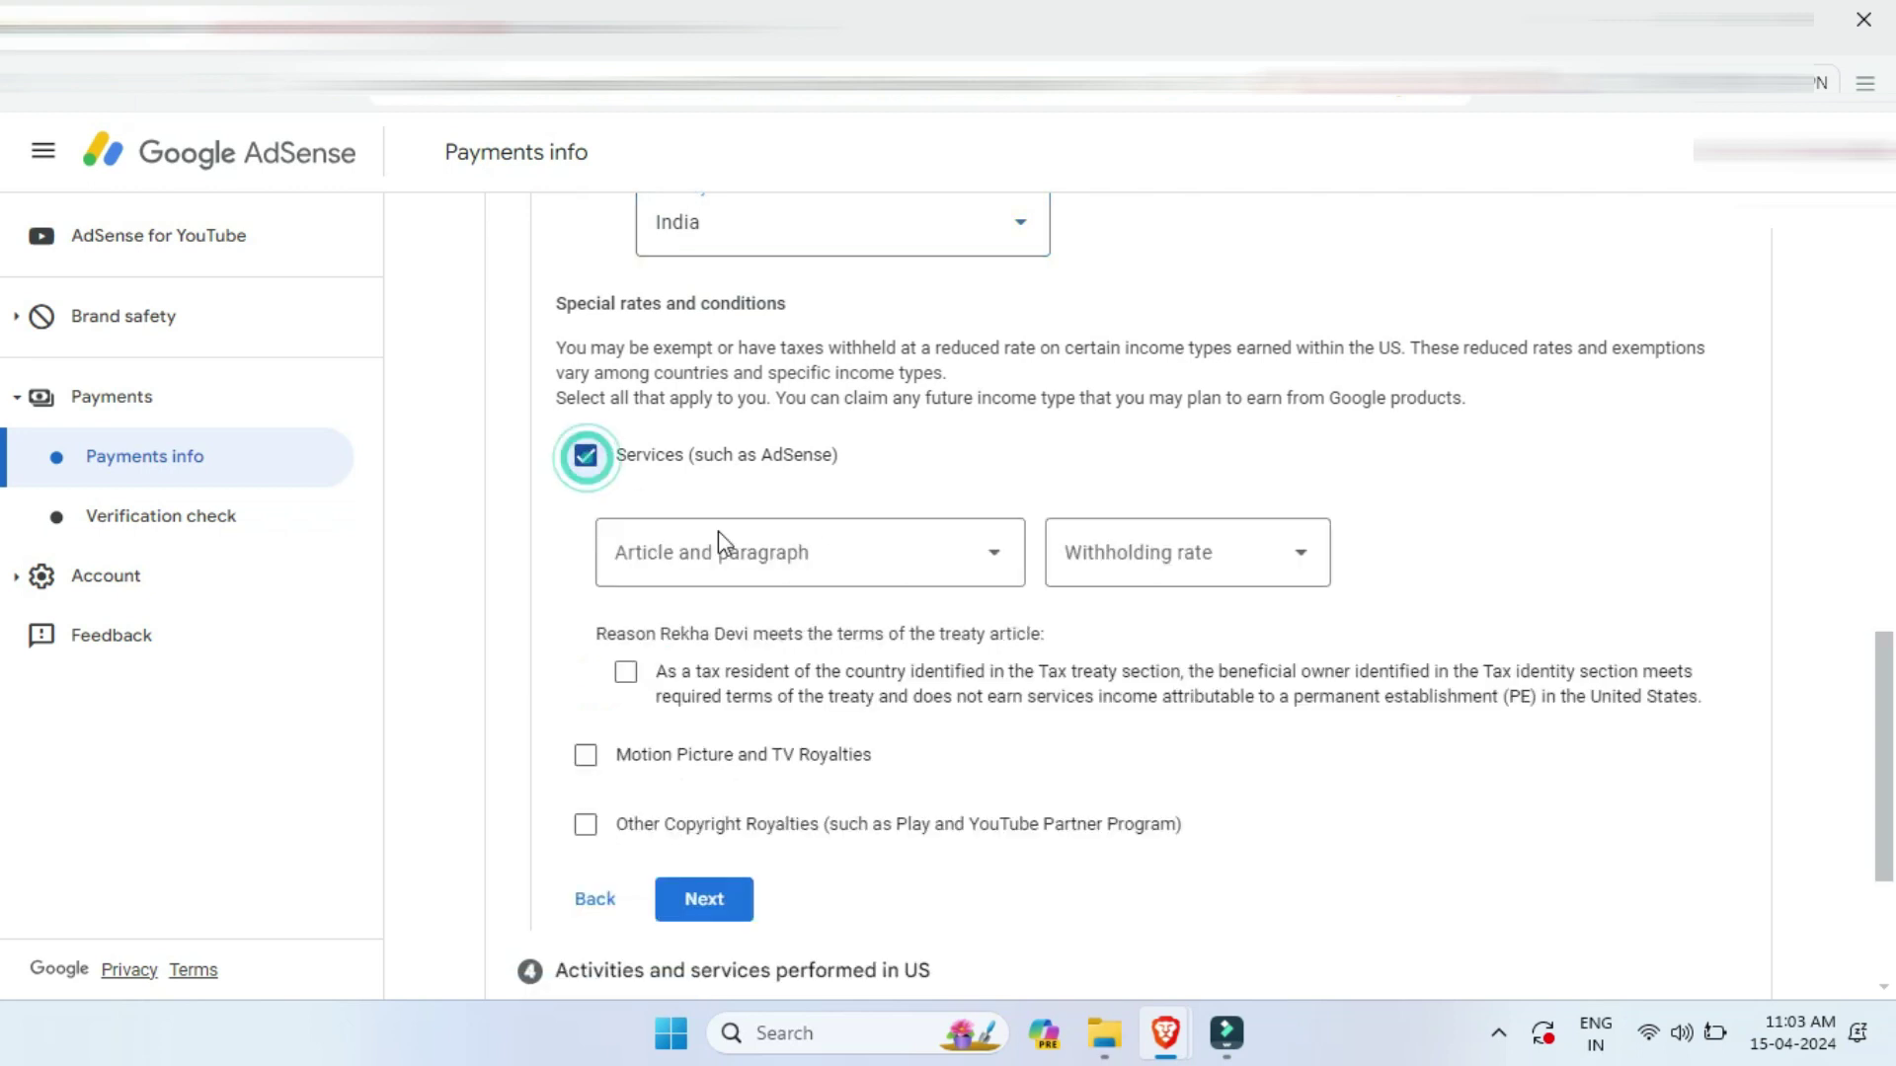
click(656, 561)
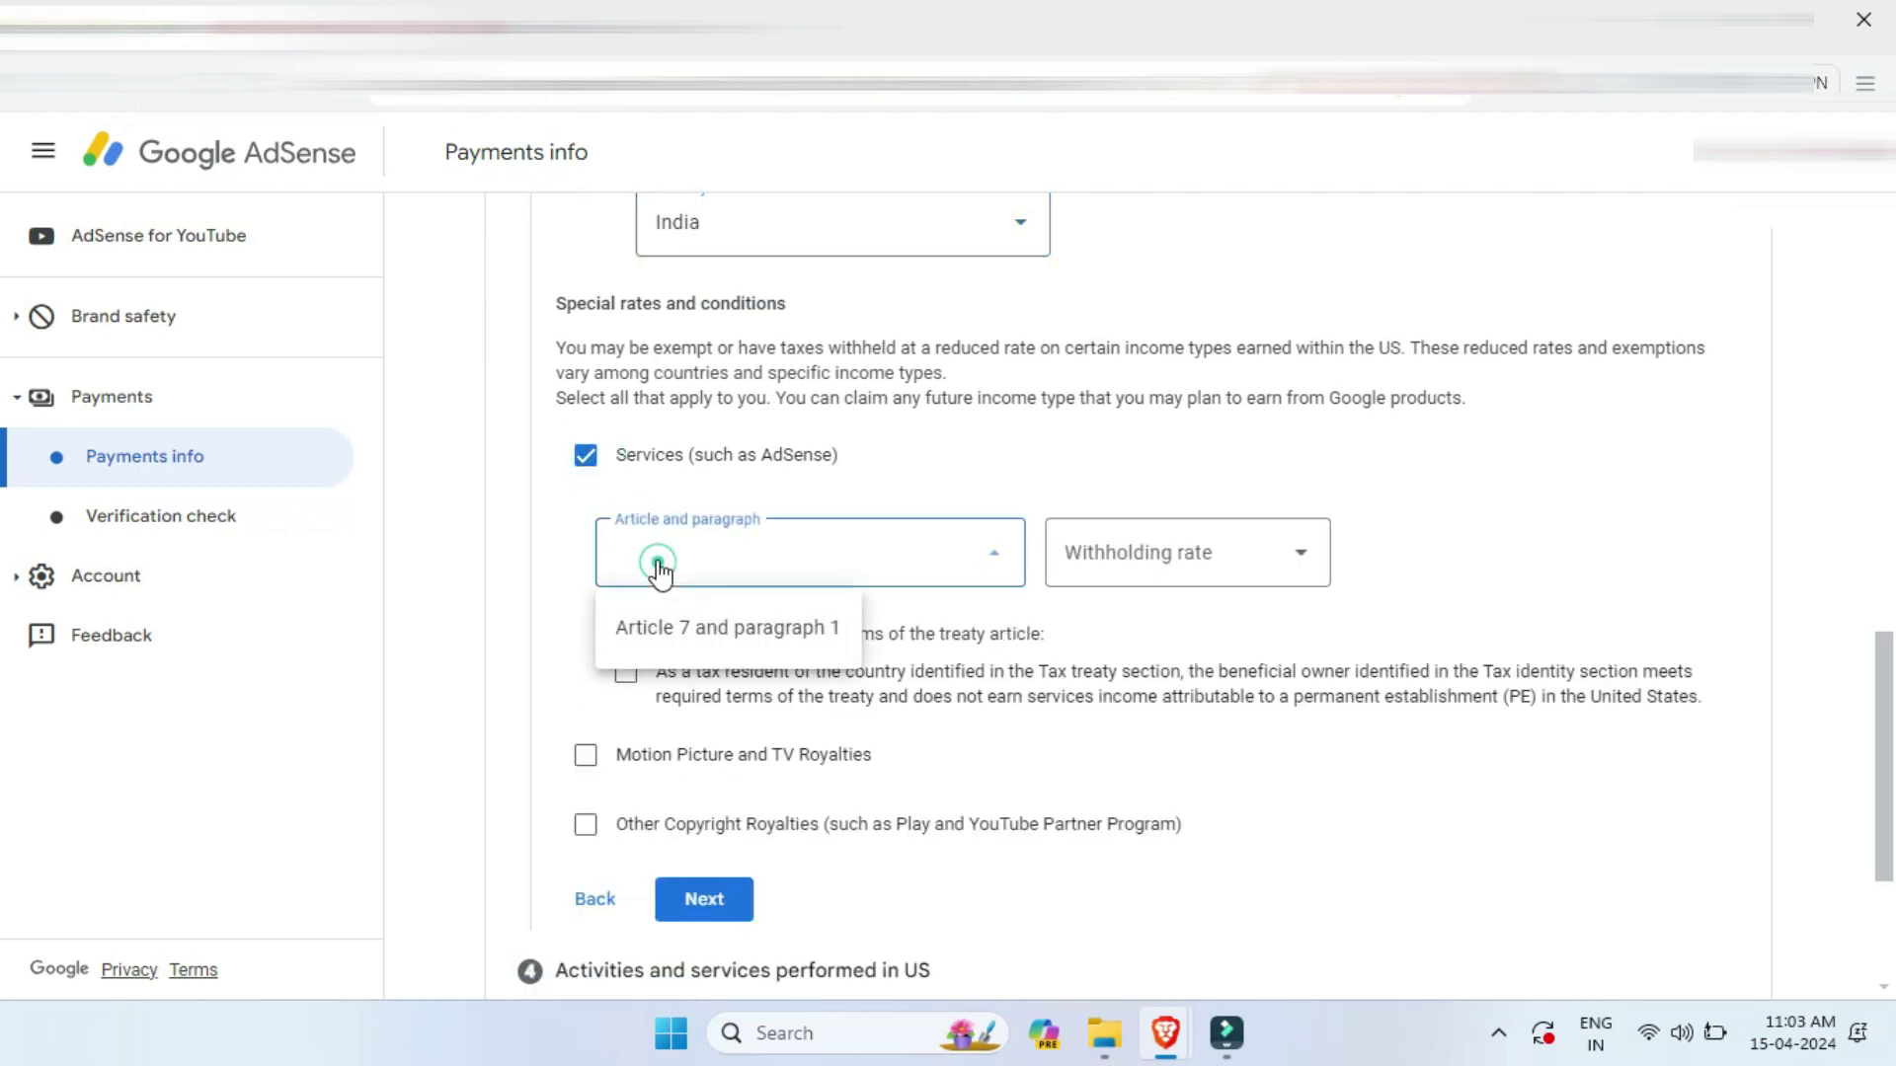
click(692, 632)
click(1187, 549)
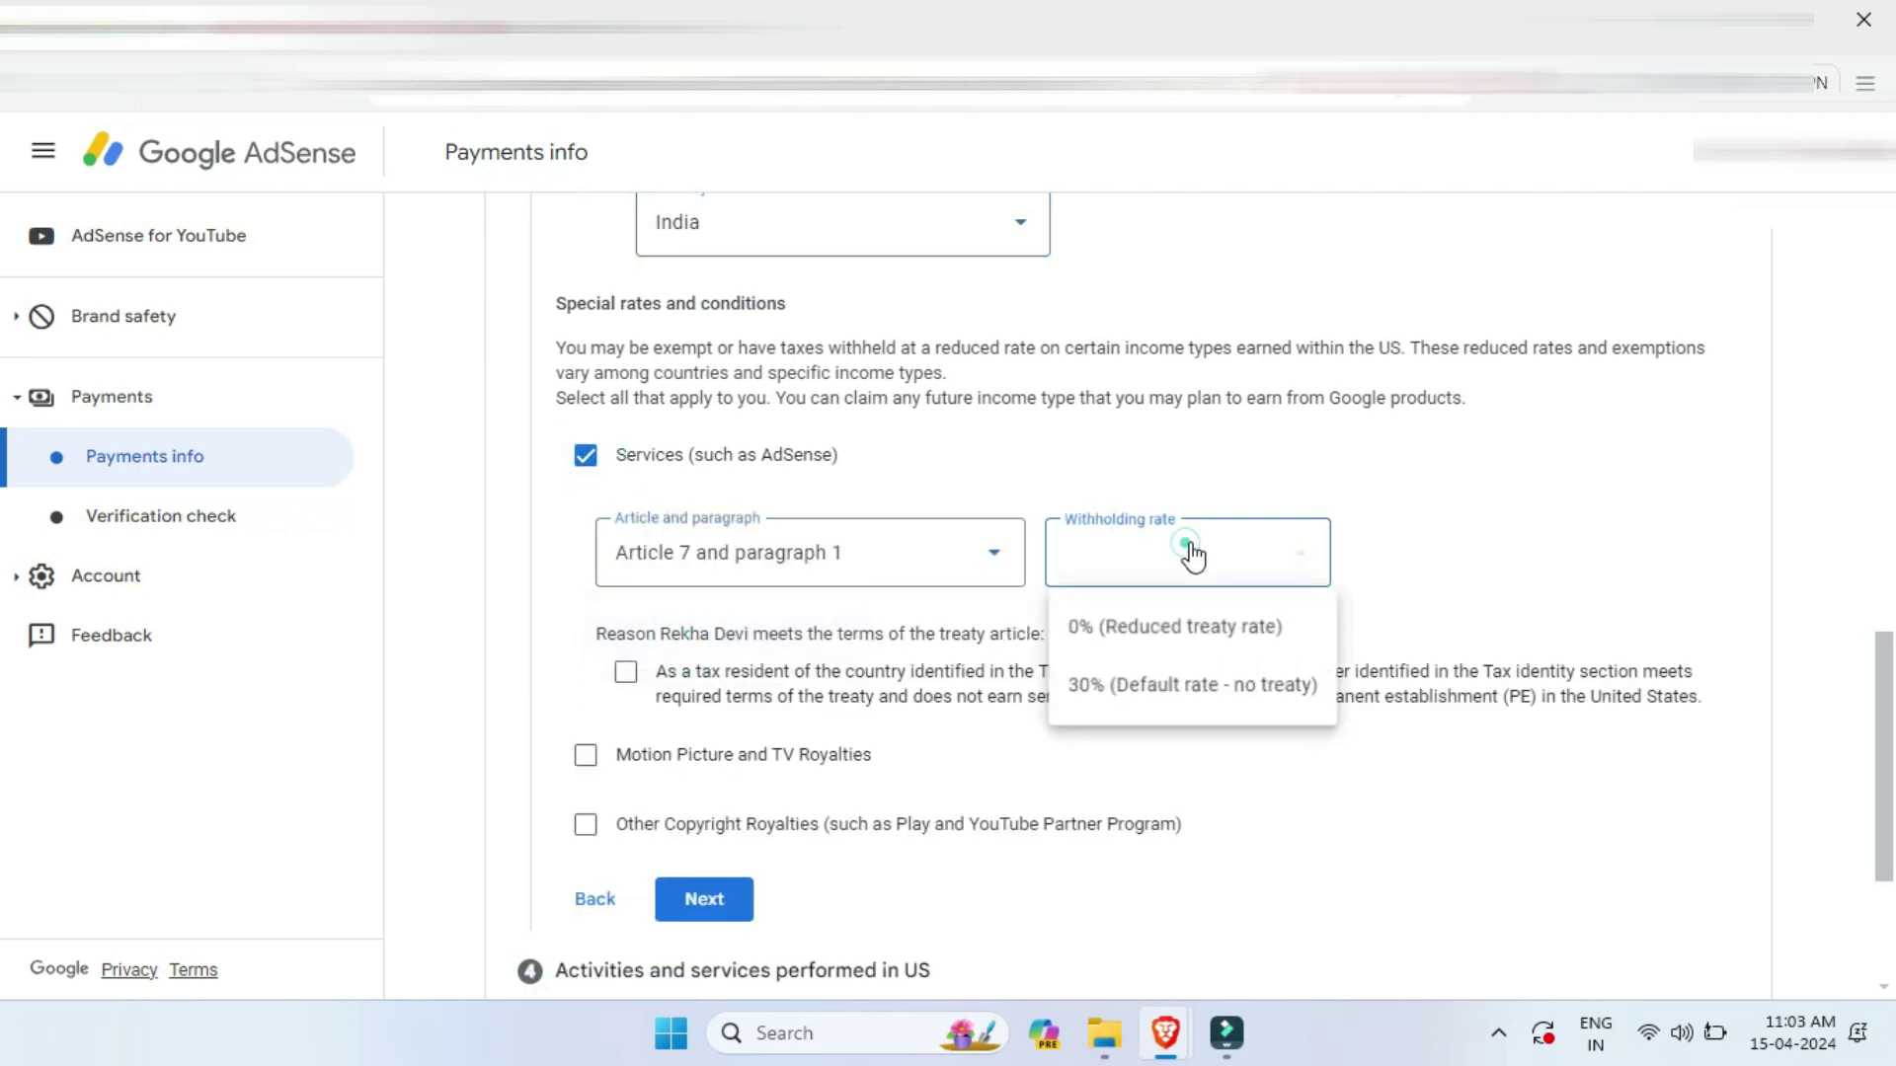
click(1250, 629)
scroll(632, 400, down, 3)
click(628, 396)
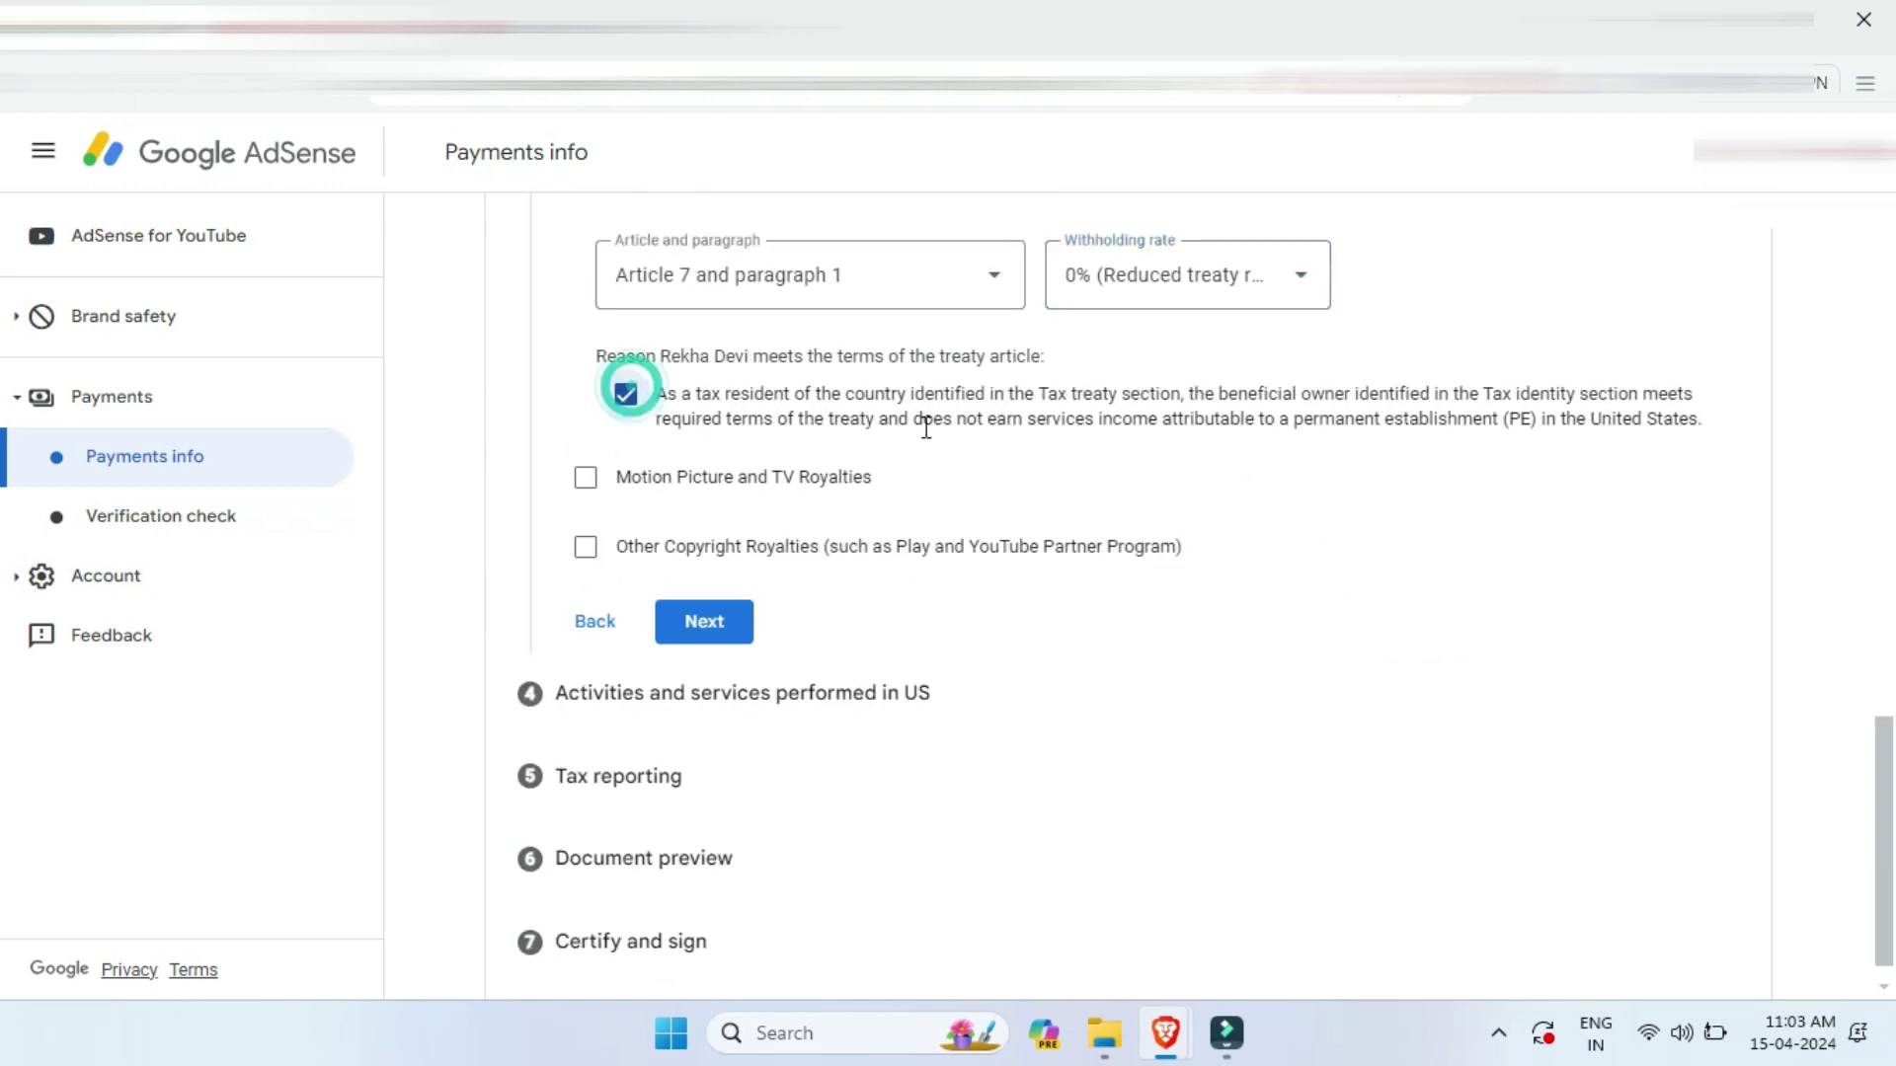
Claim Motion Picture and TV Royalties under Article 12 and paragraph 2A II at the 15% reduced treaty rate, confirming the treaty terms are met
click(585, 478)
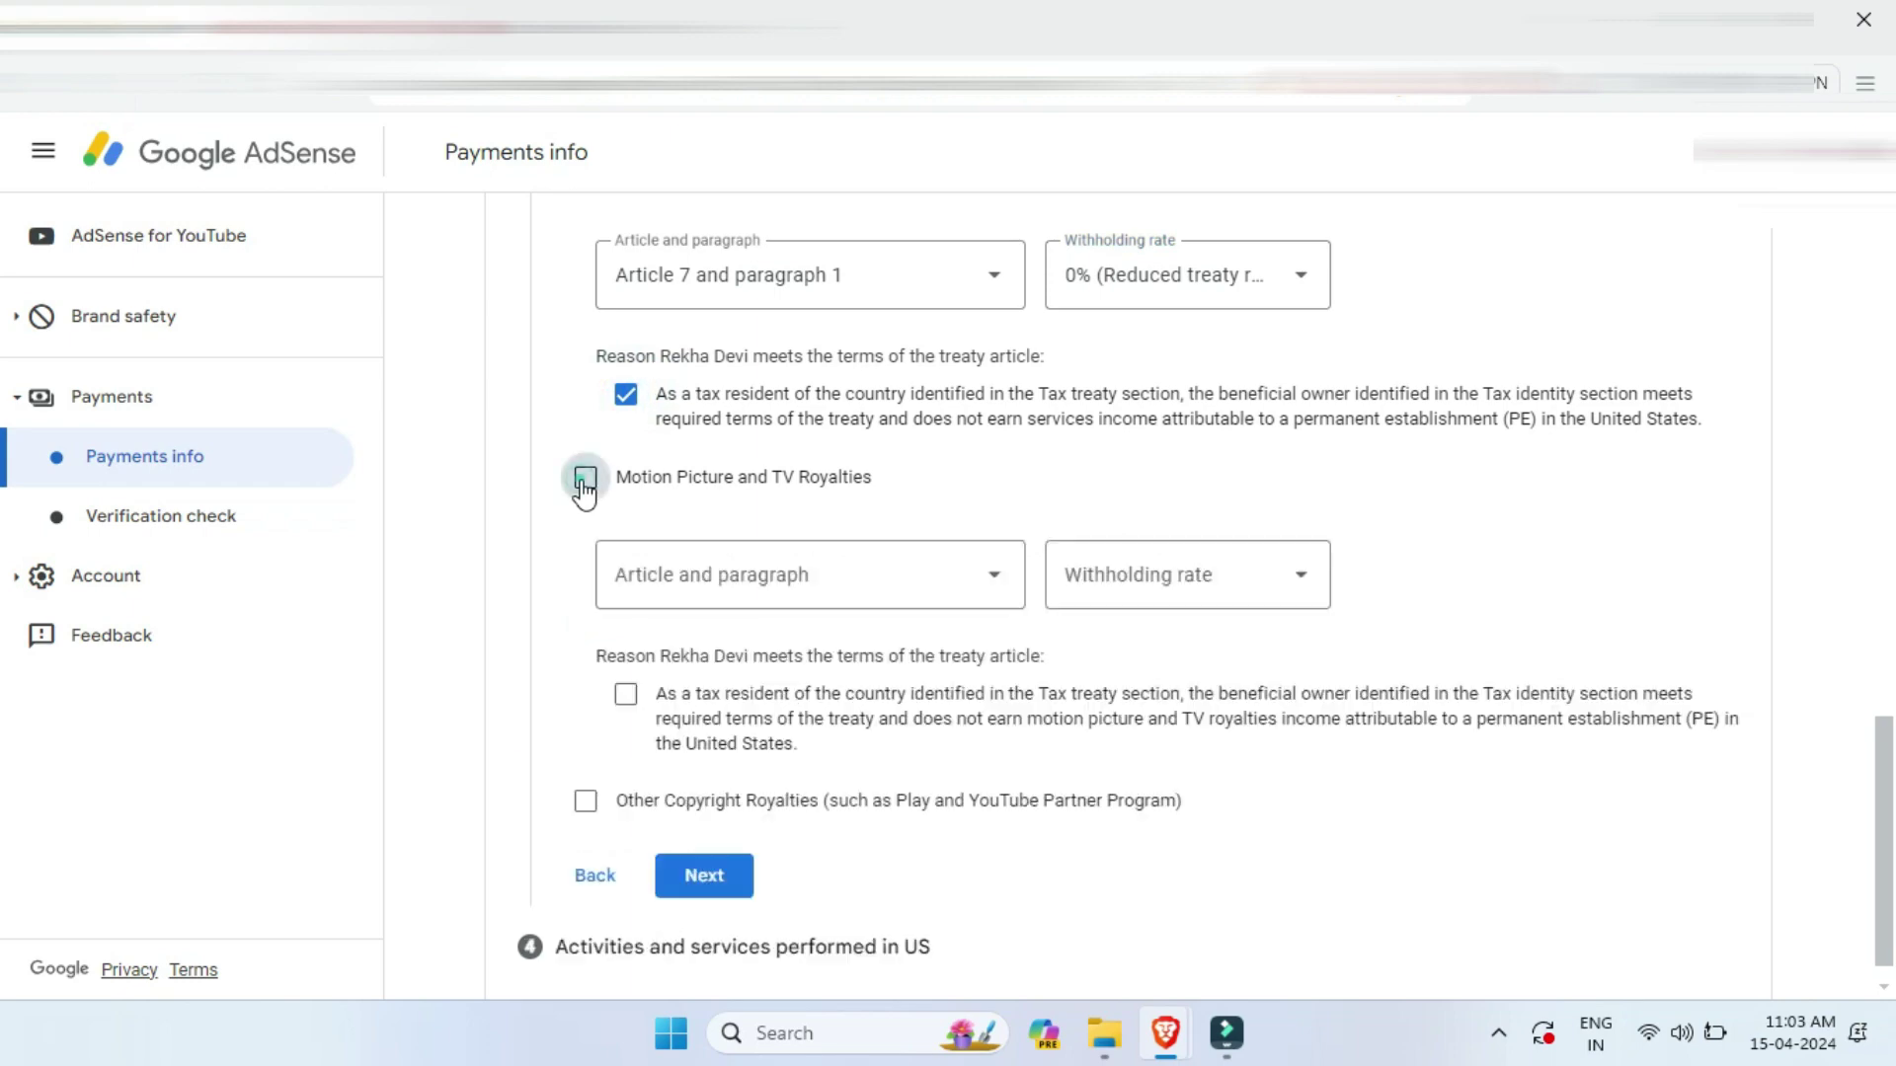
scroll(739, 357, down, 3)
scroll(739, 357, up, 3)
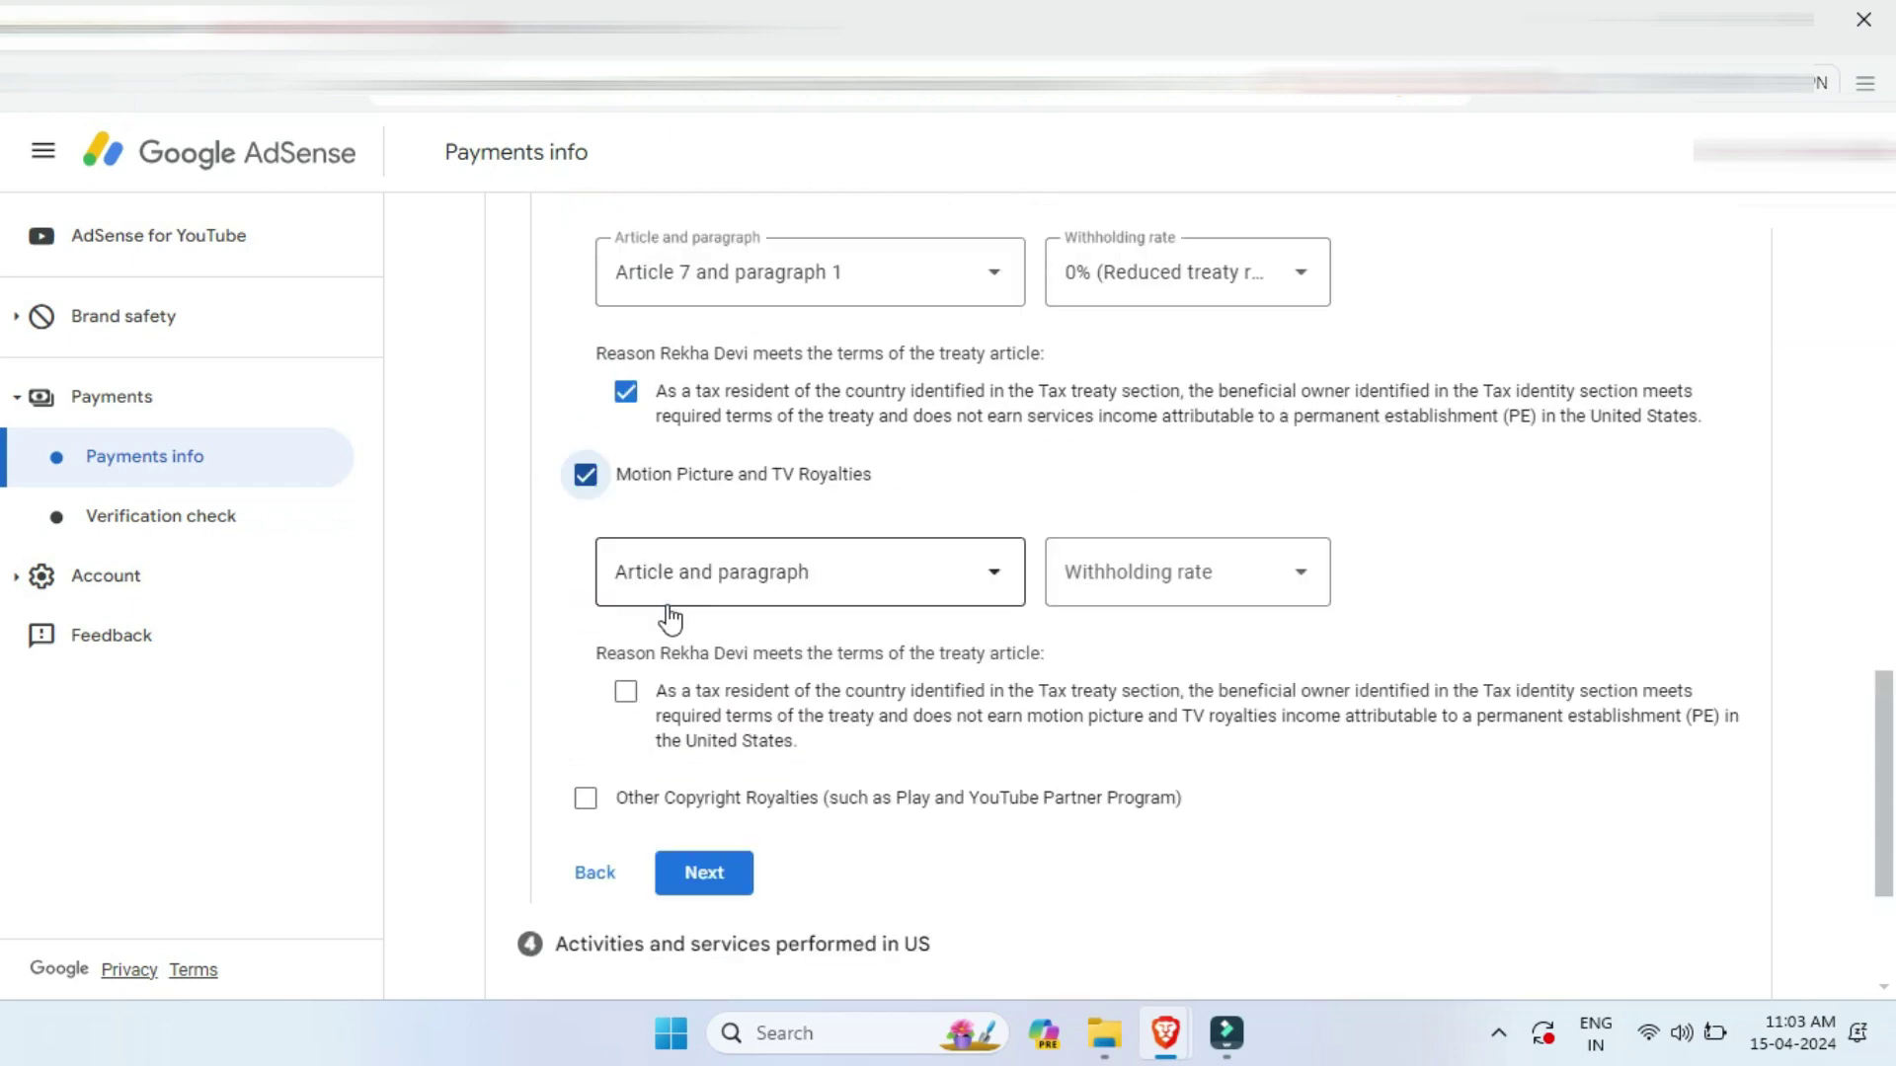
click(728, 585)
click(738, 647)
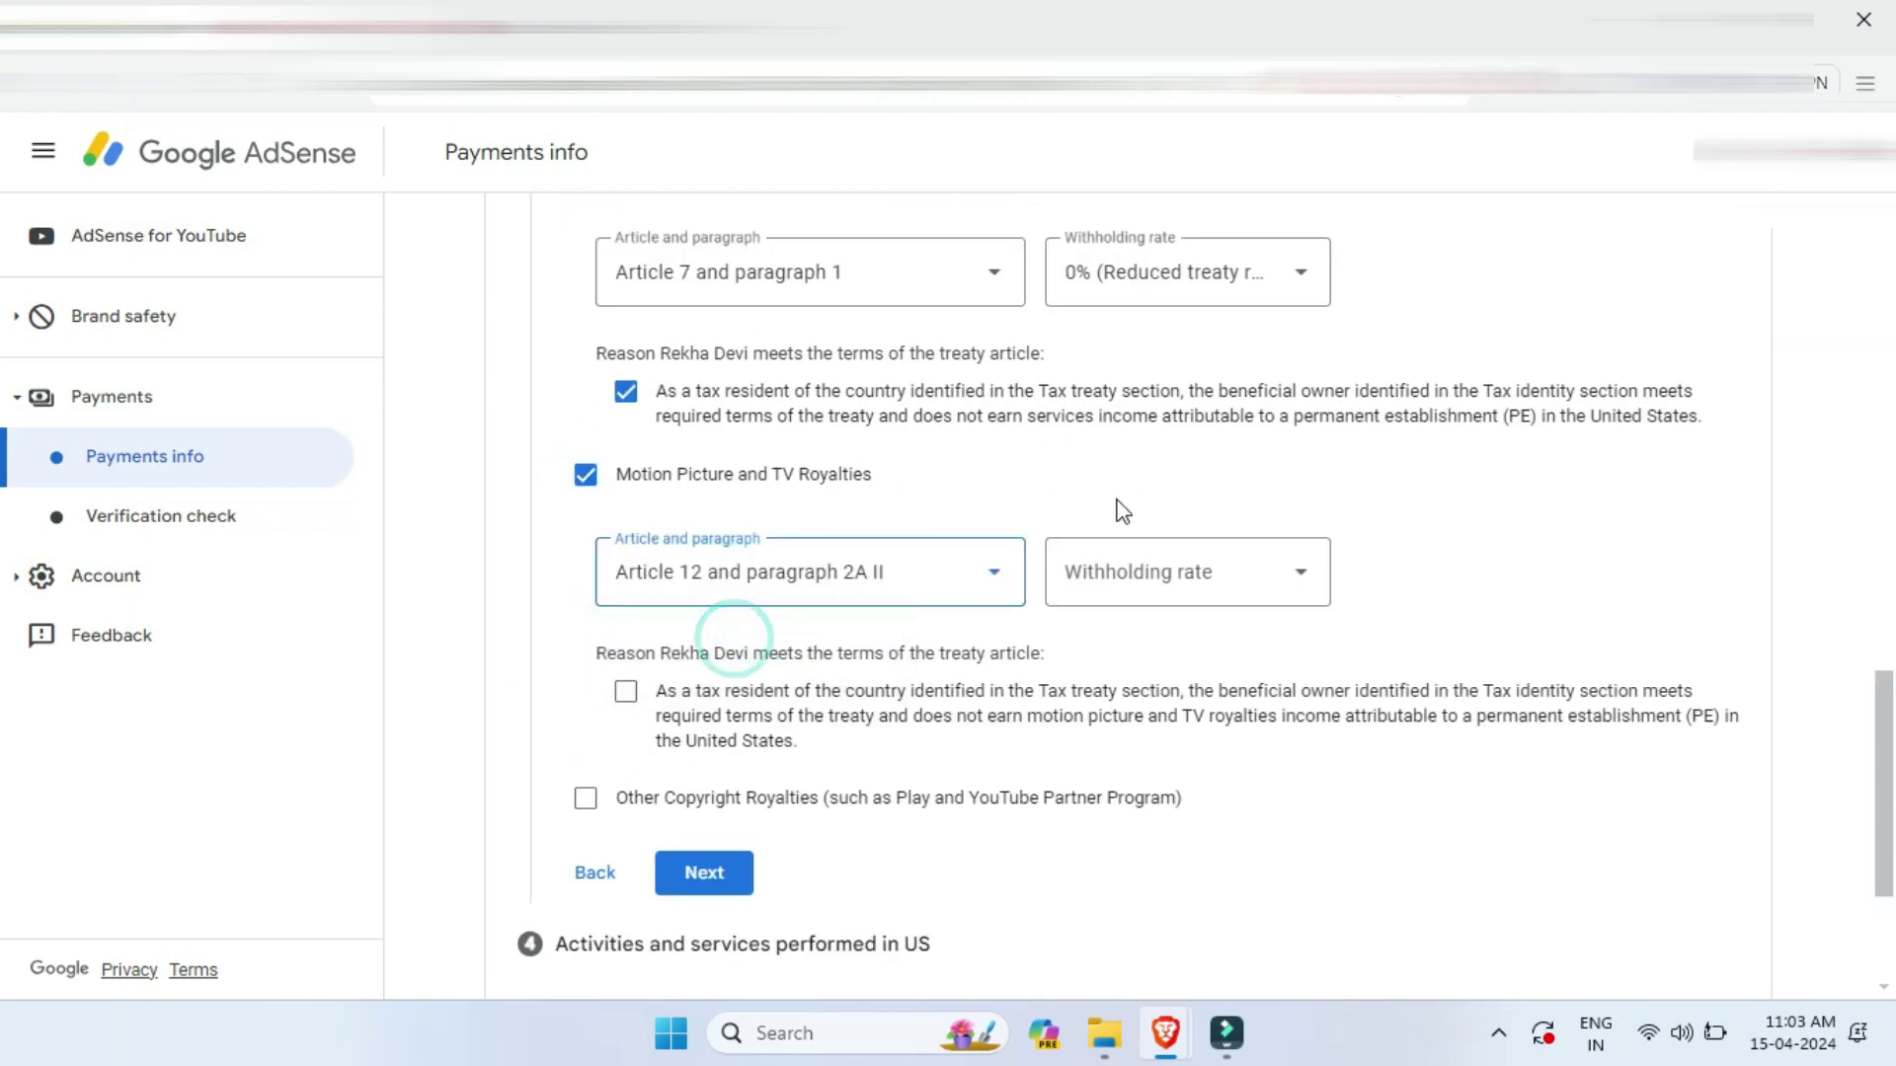
click(1155, 578)
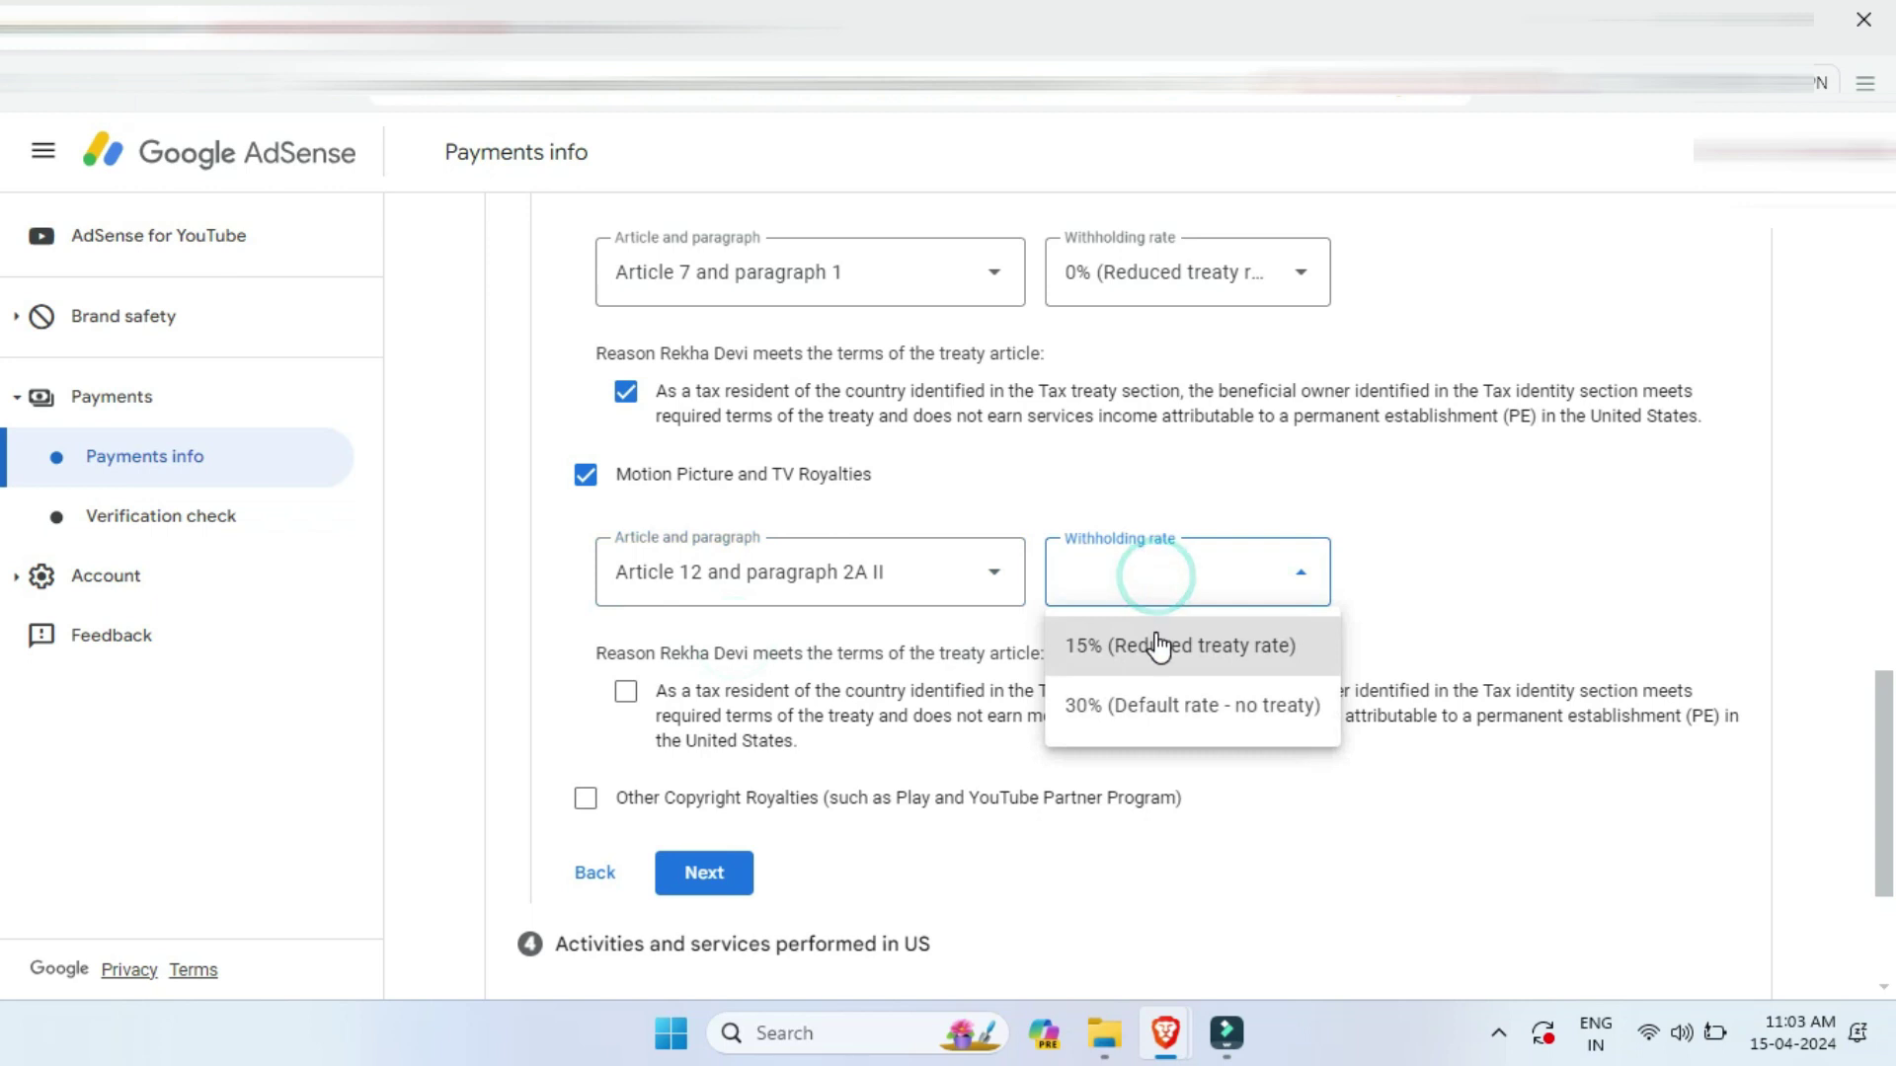
click(1158, 644)
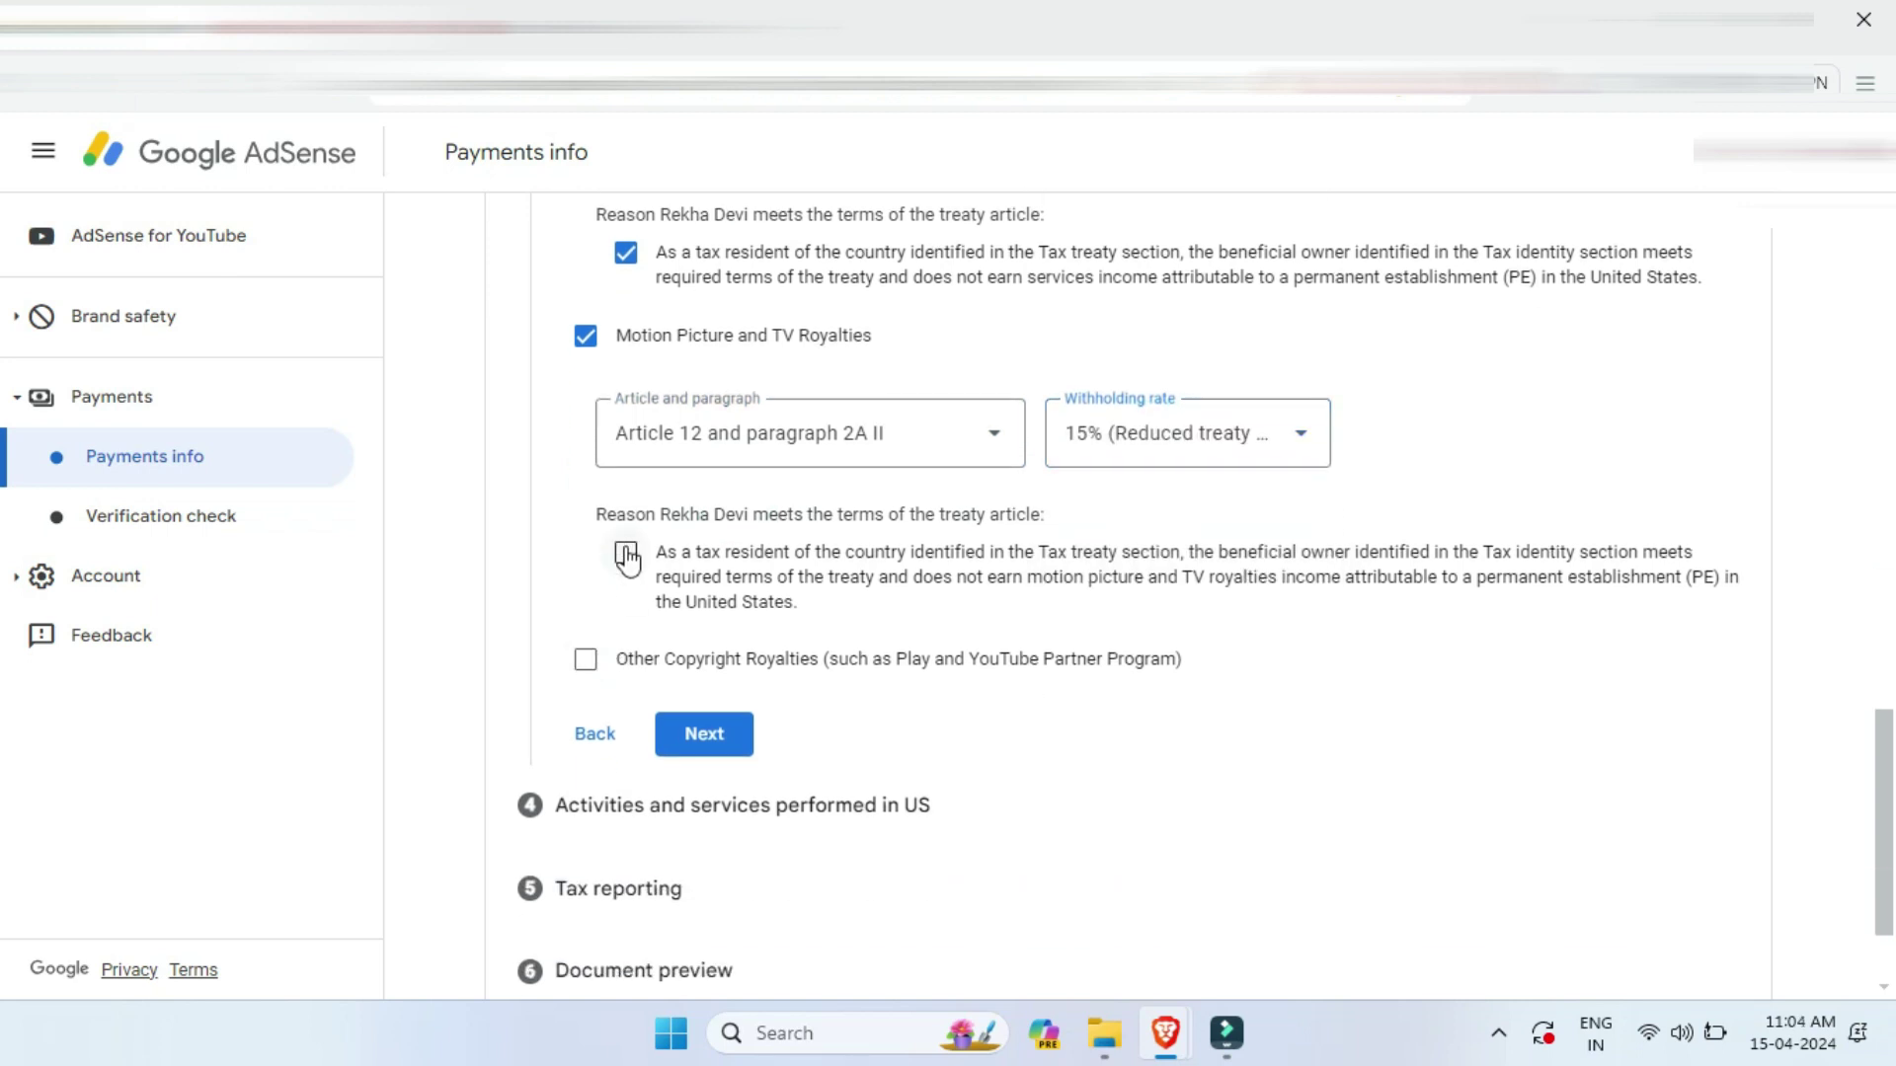
click(626, 556)
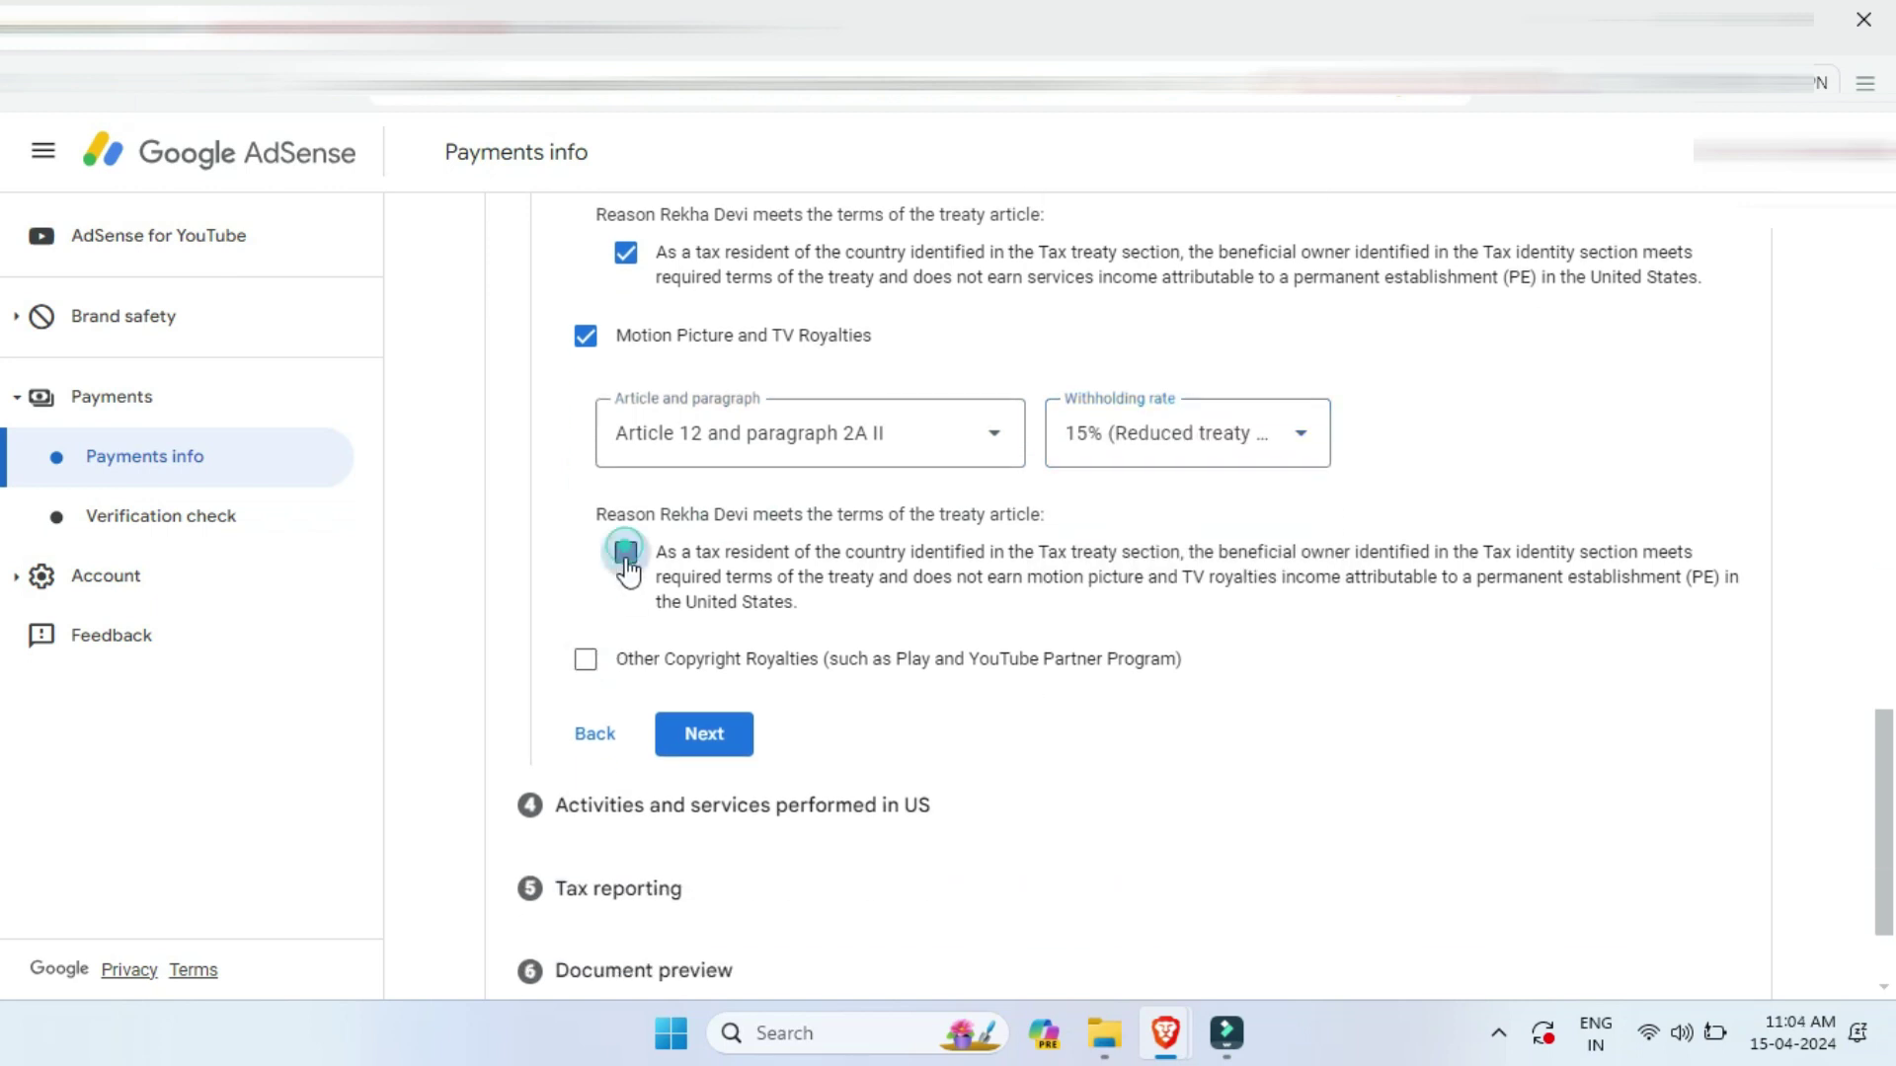
Claim Other Copyright Royalties under Article 12 and paragraph 2A II at the 15% reduced rate with the terms confirmed, and continue
click(587, 660)
scroll(724, 524, down, 3)
click(713, 484)
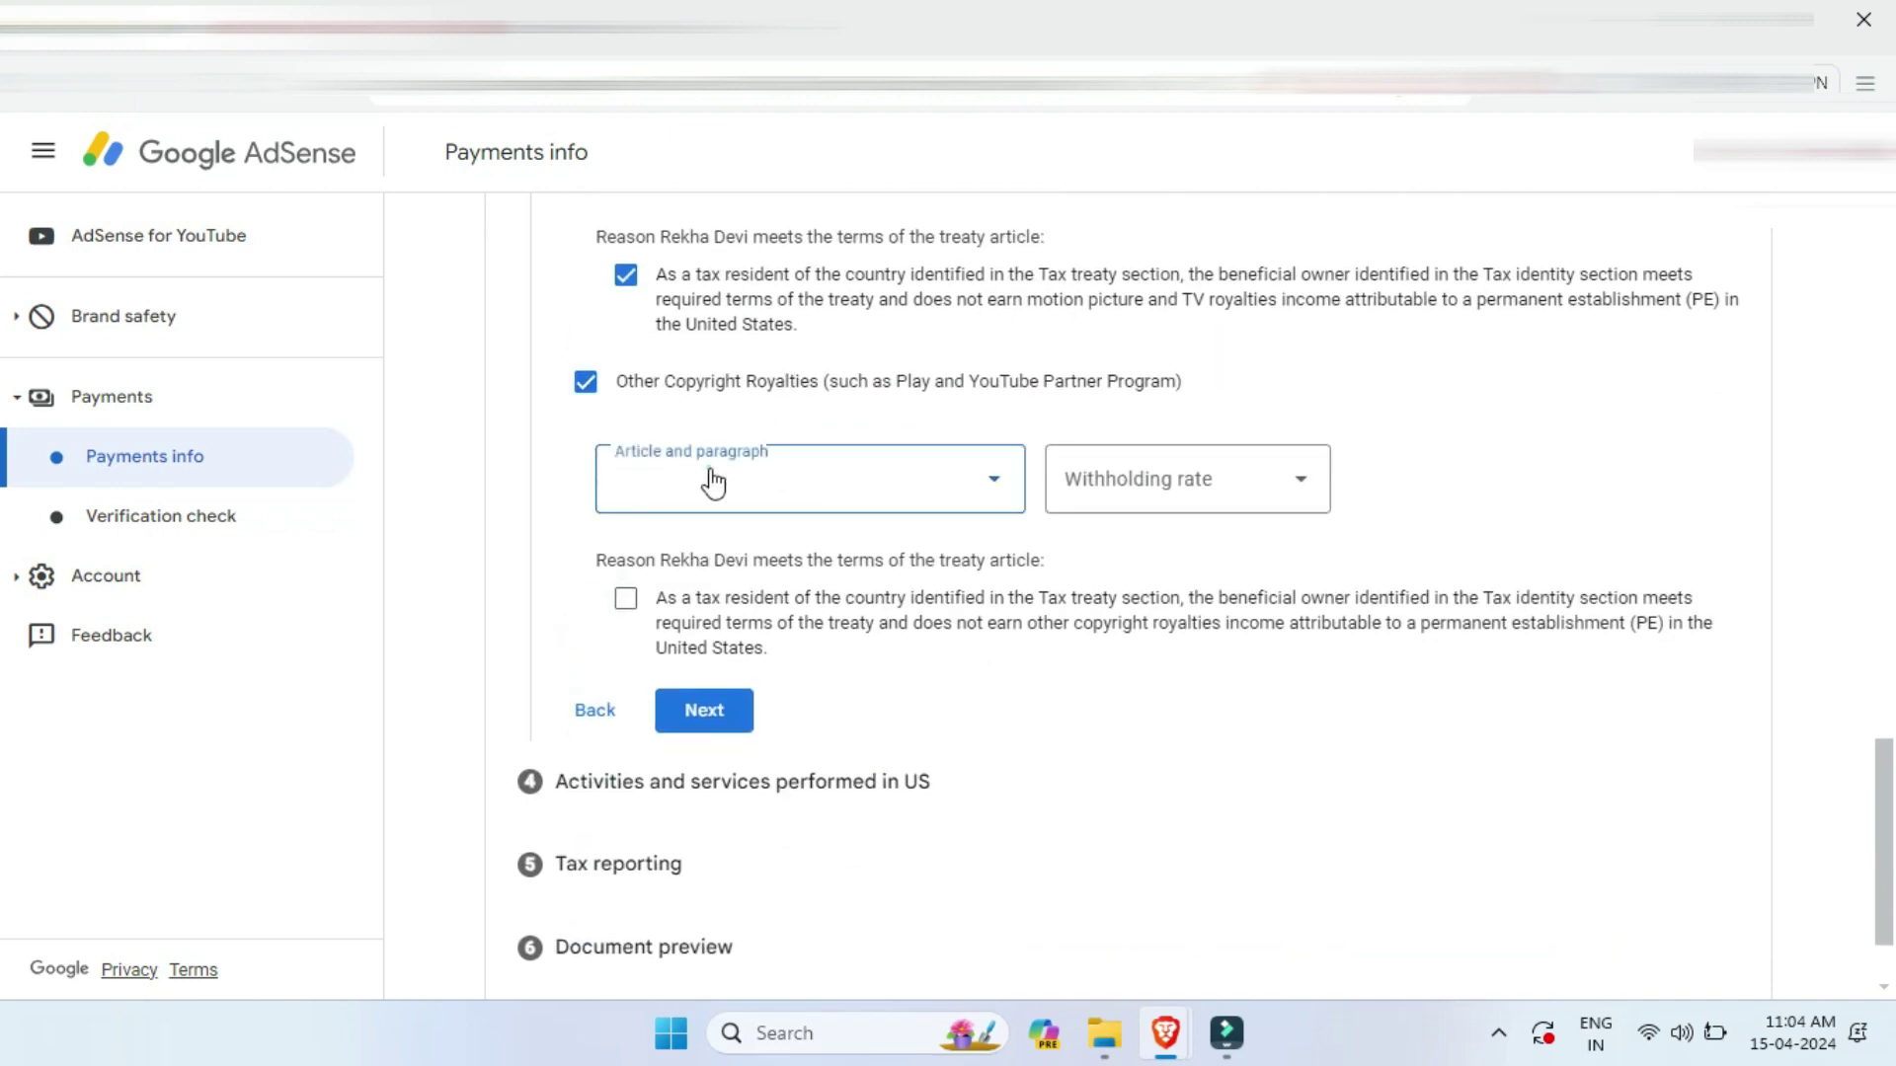
click(710, 555)
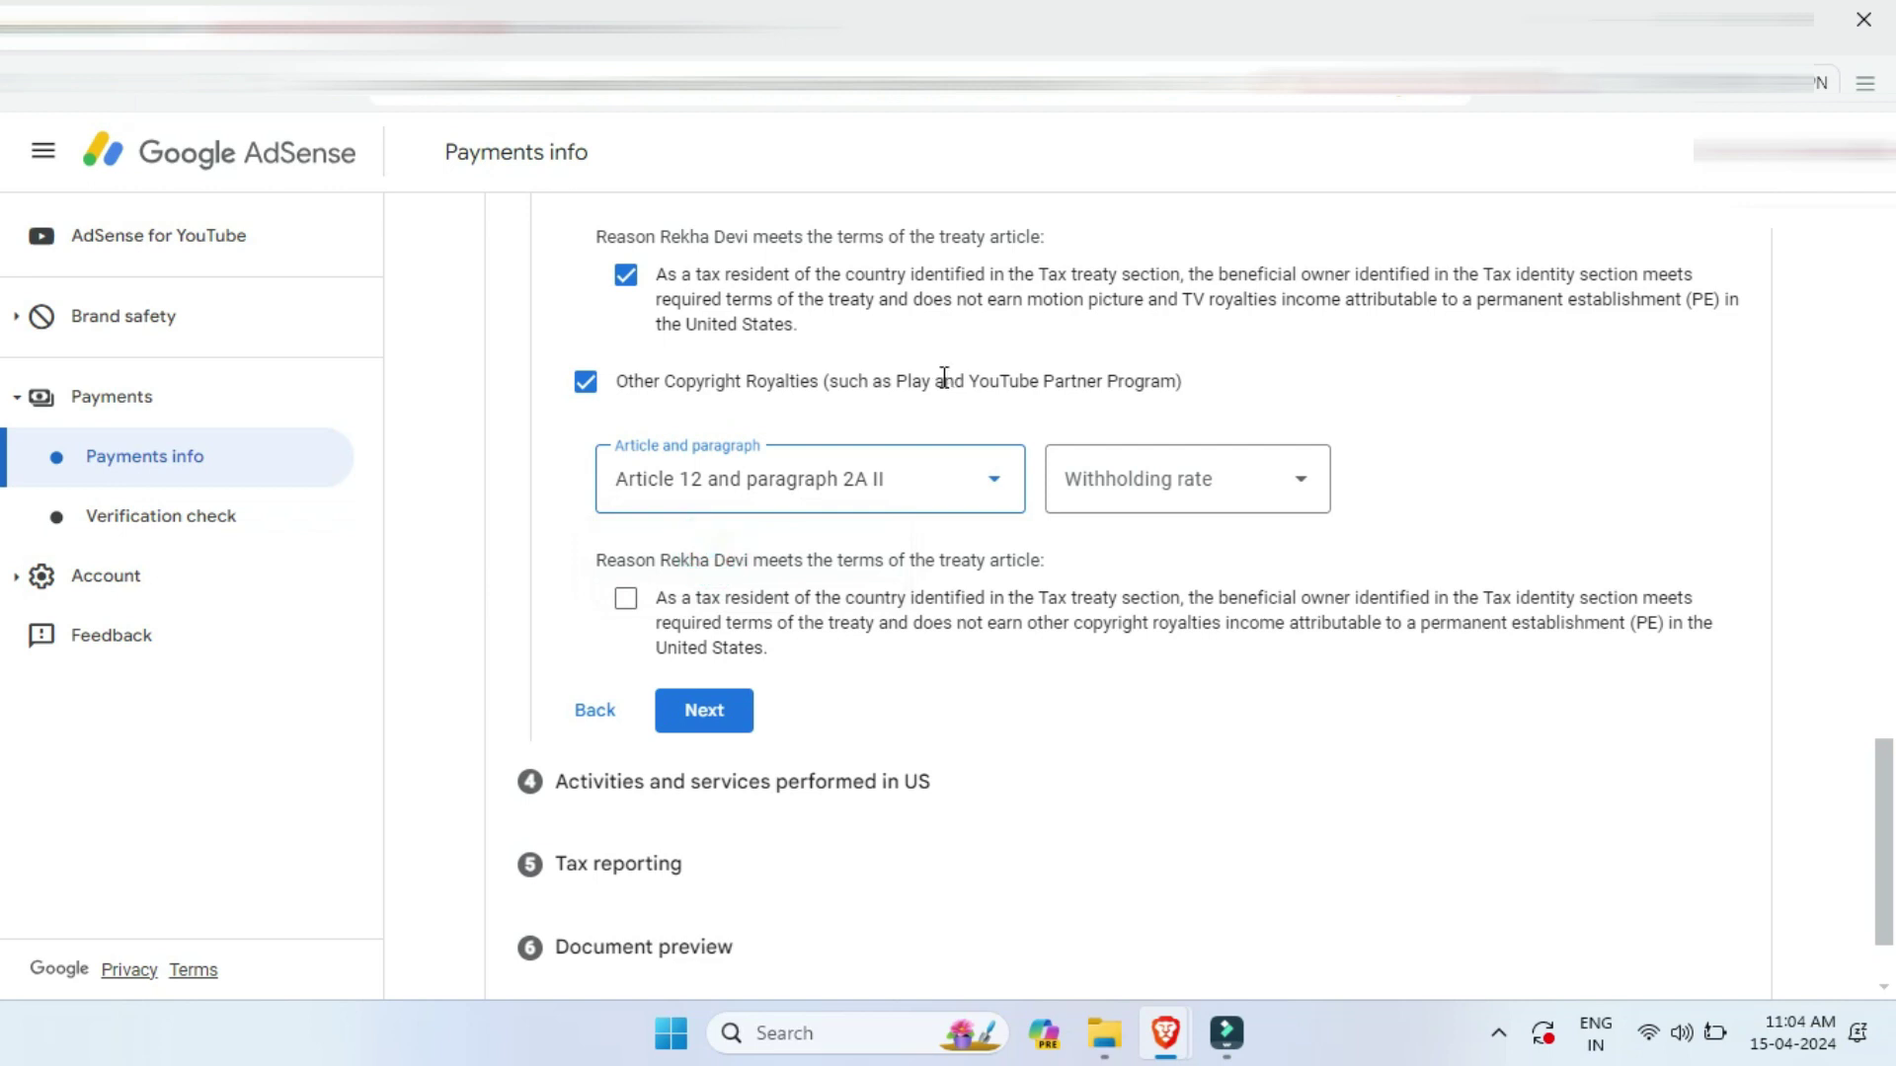
click(1118, 485)
click(1162, 548)
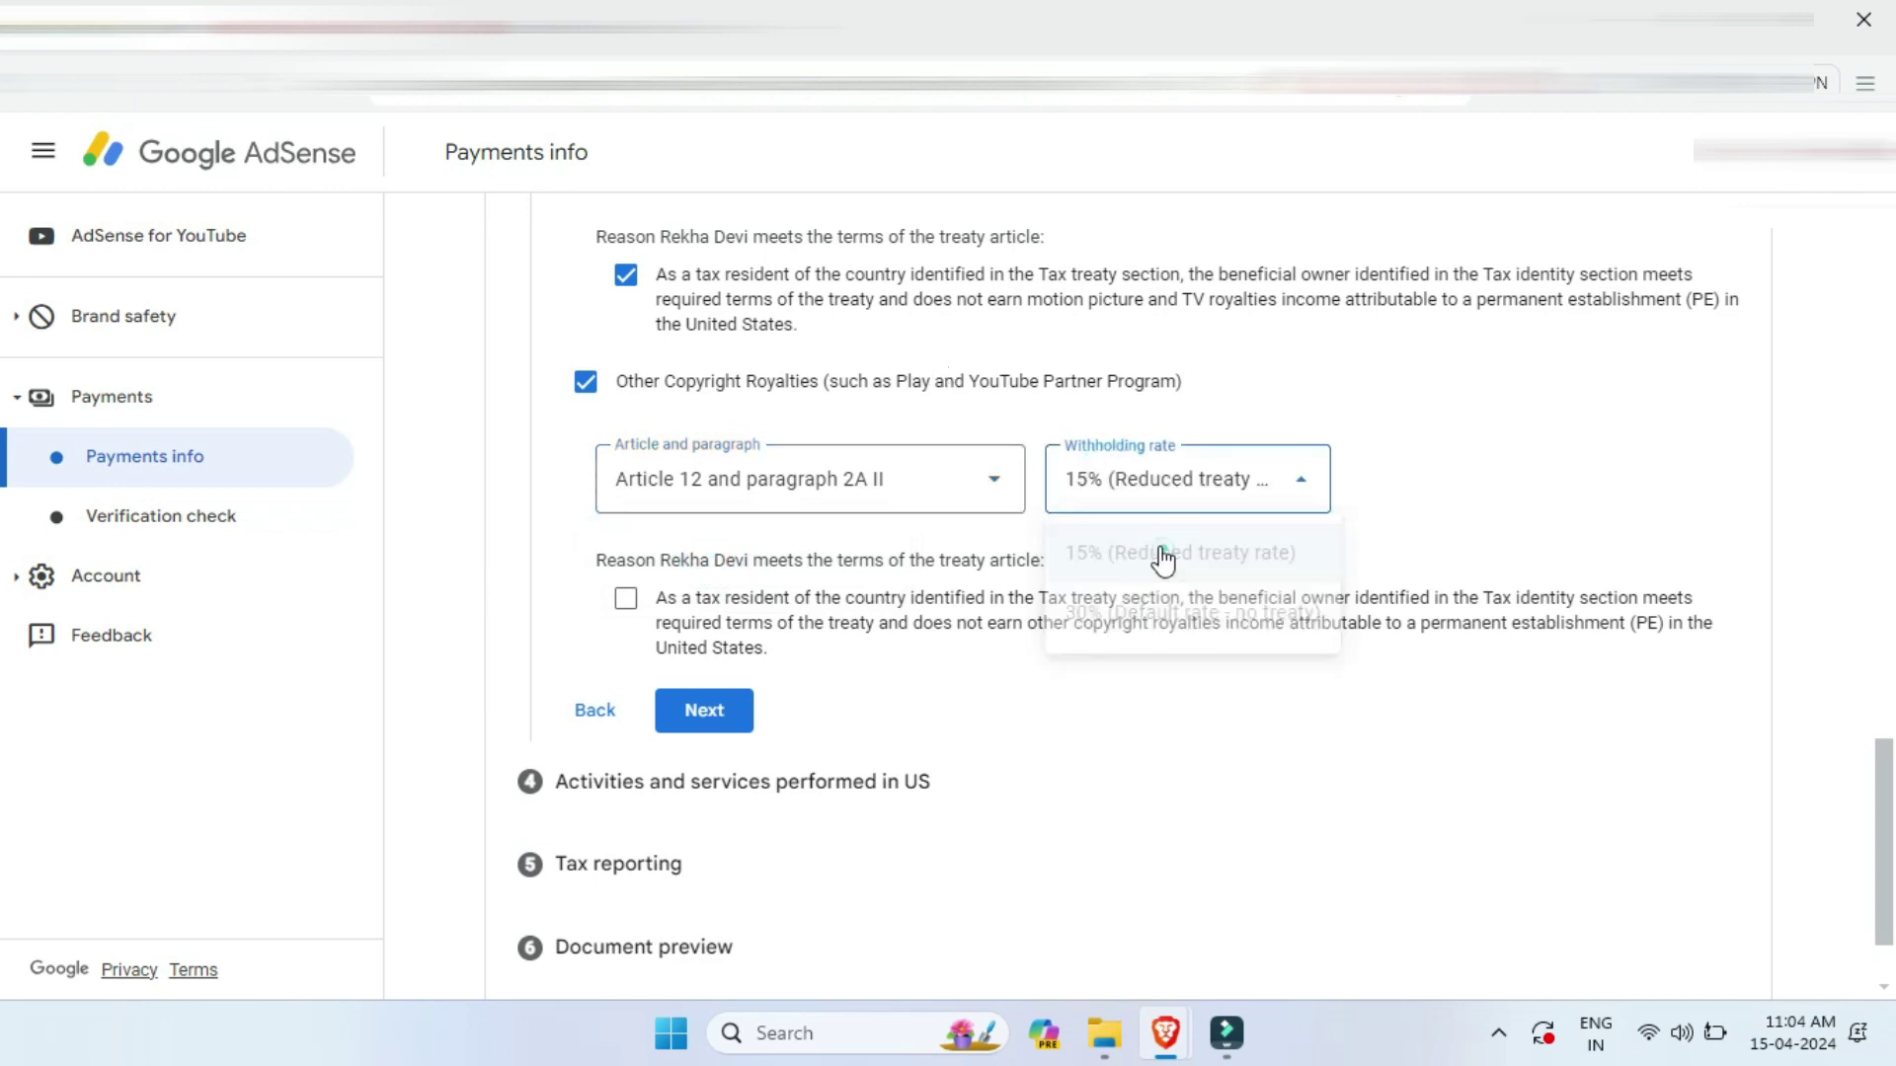
click(626, 598)
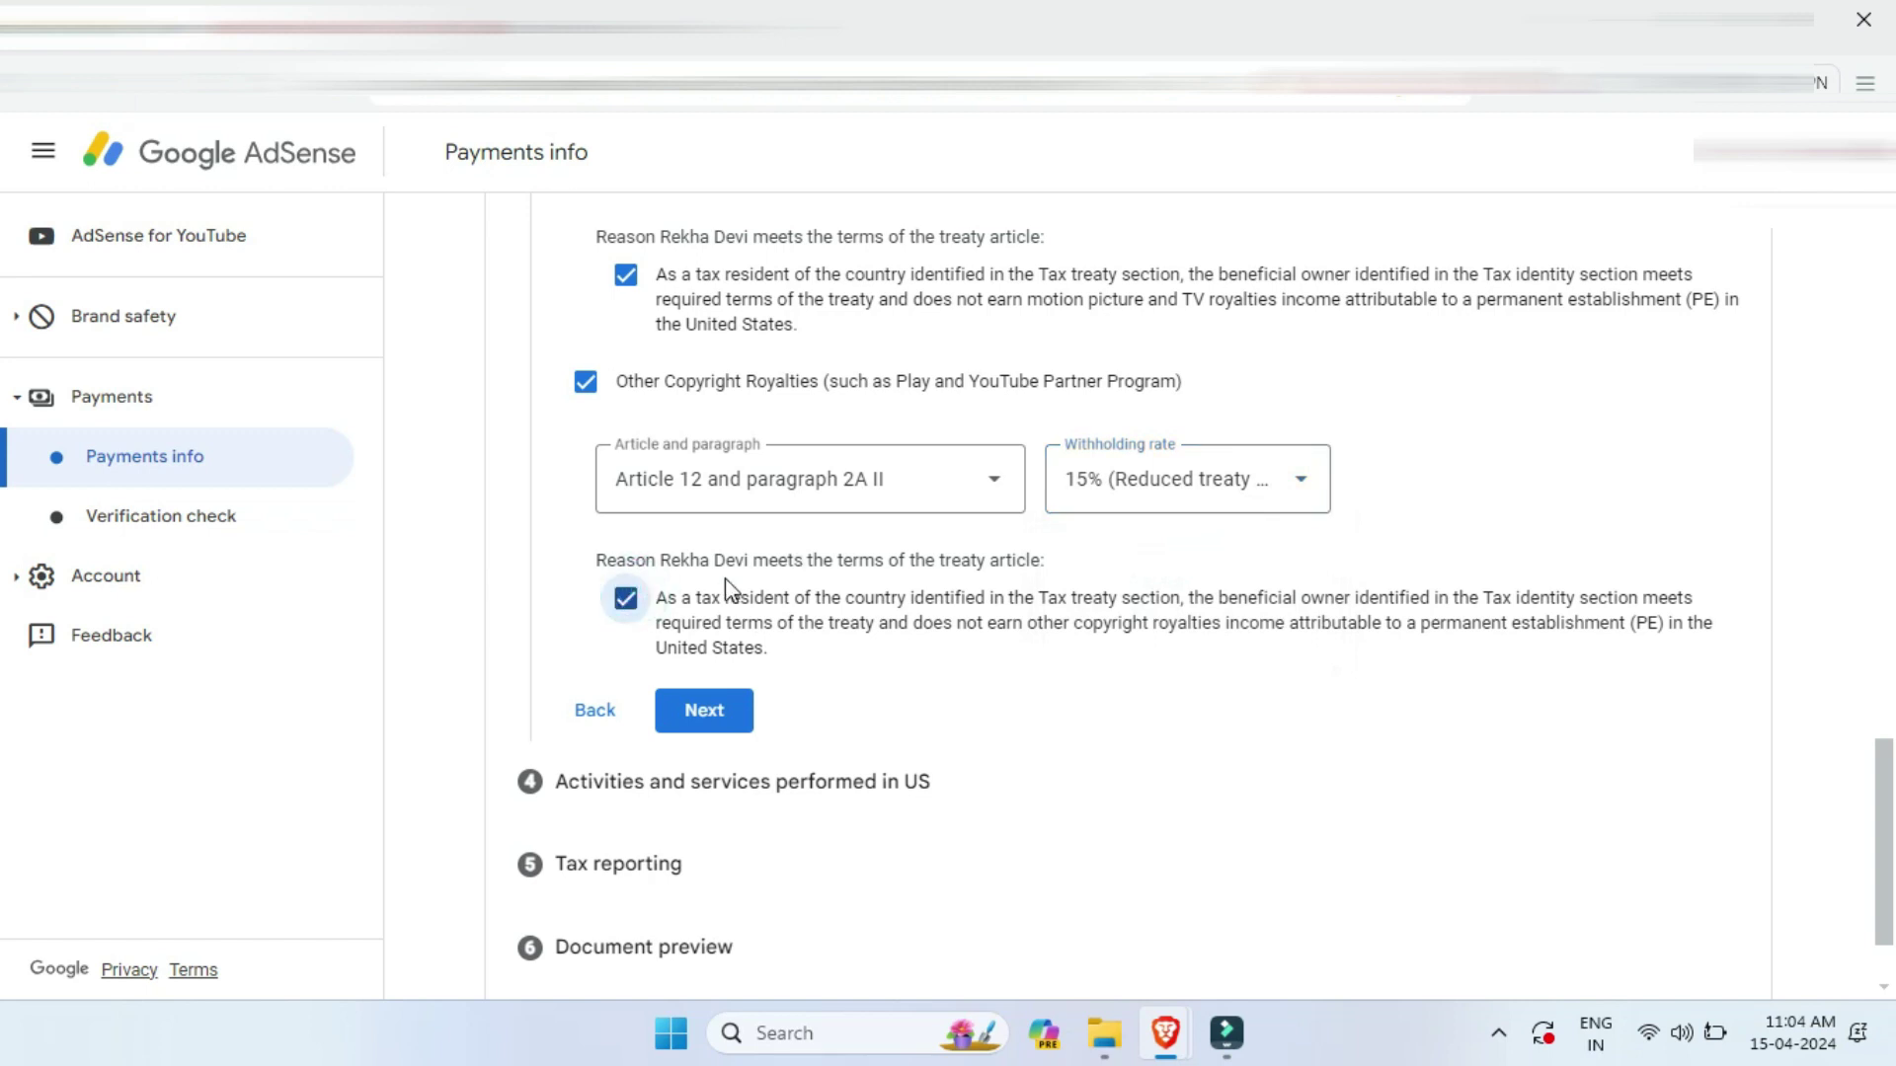
click(721, 705)
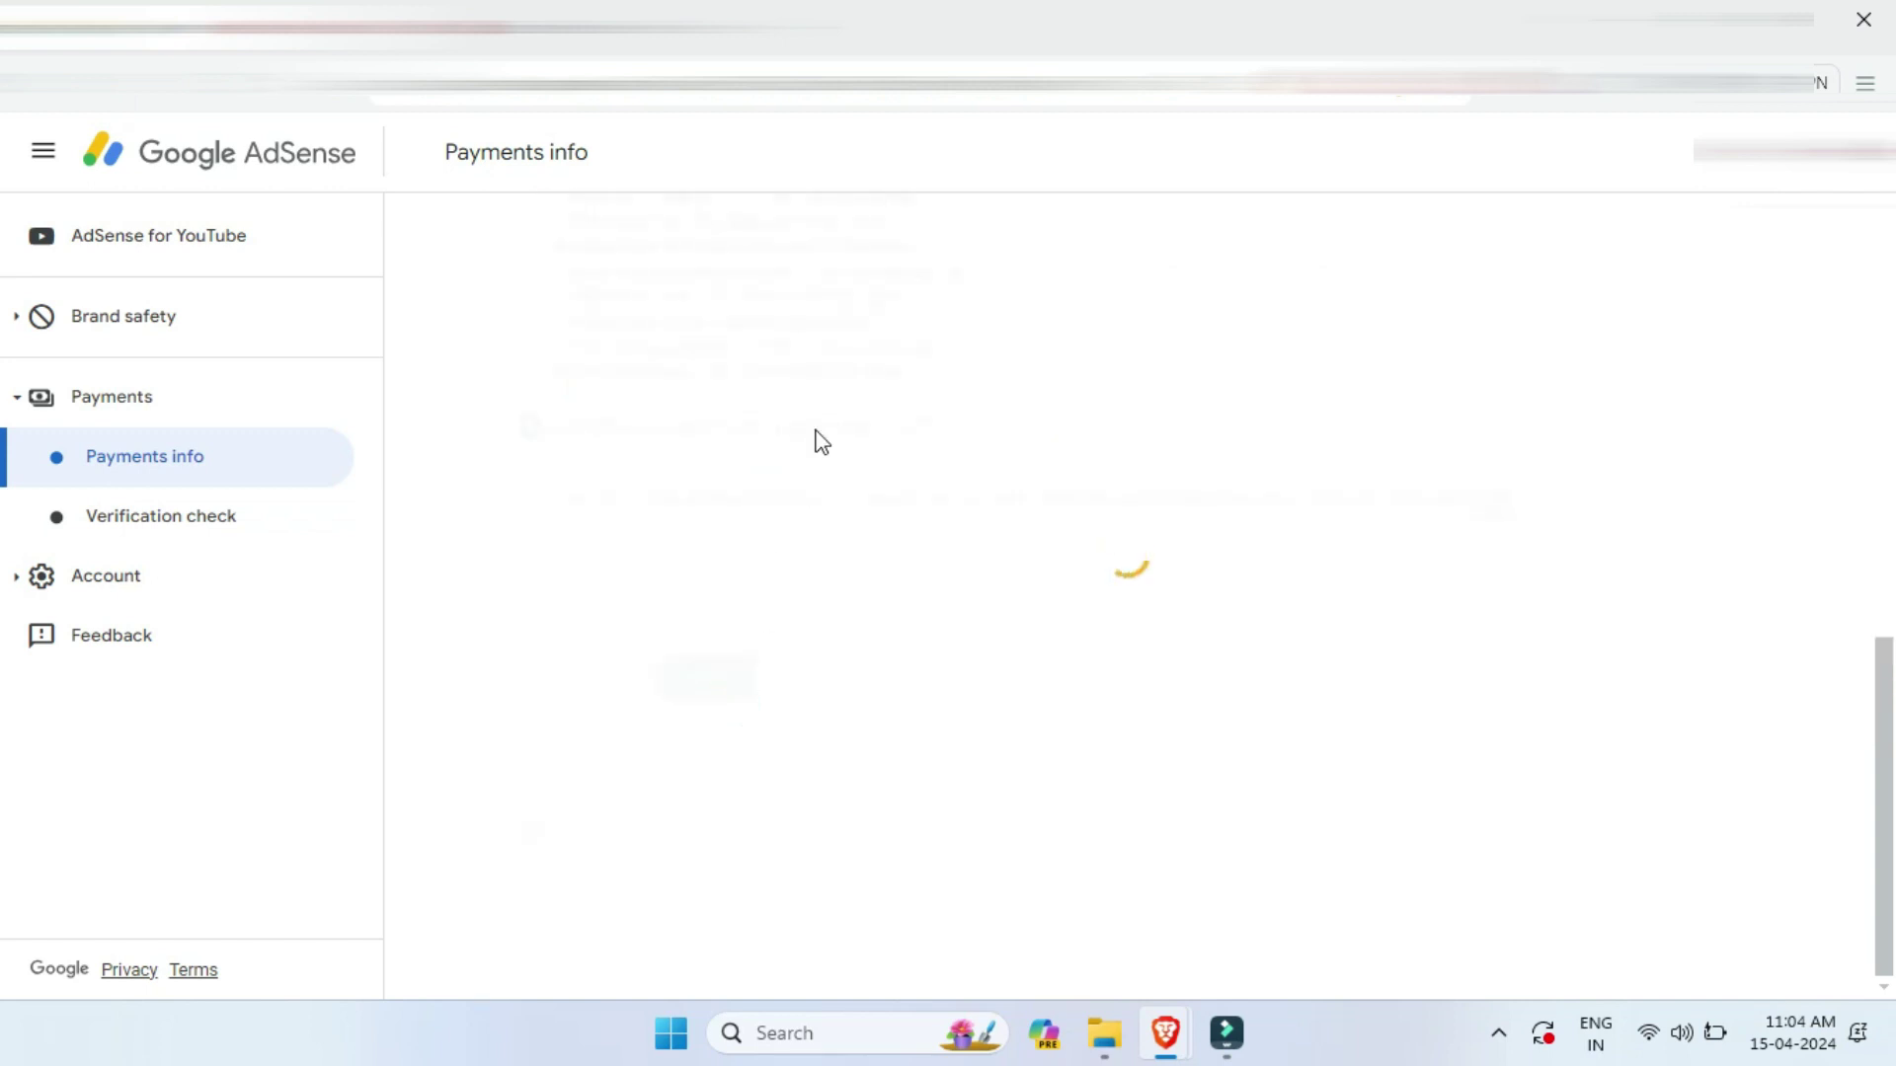
Declare that no activities or services were performed in the US, certify services are solely outside the US, and continue
click(1081, 502)
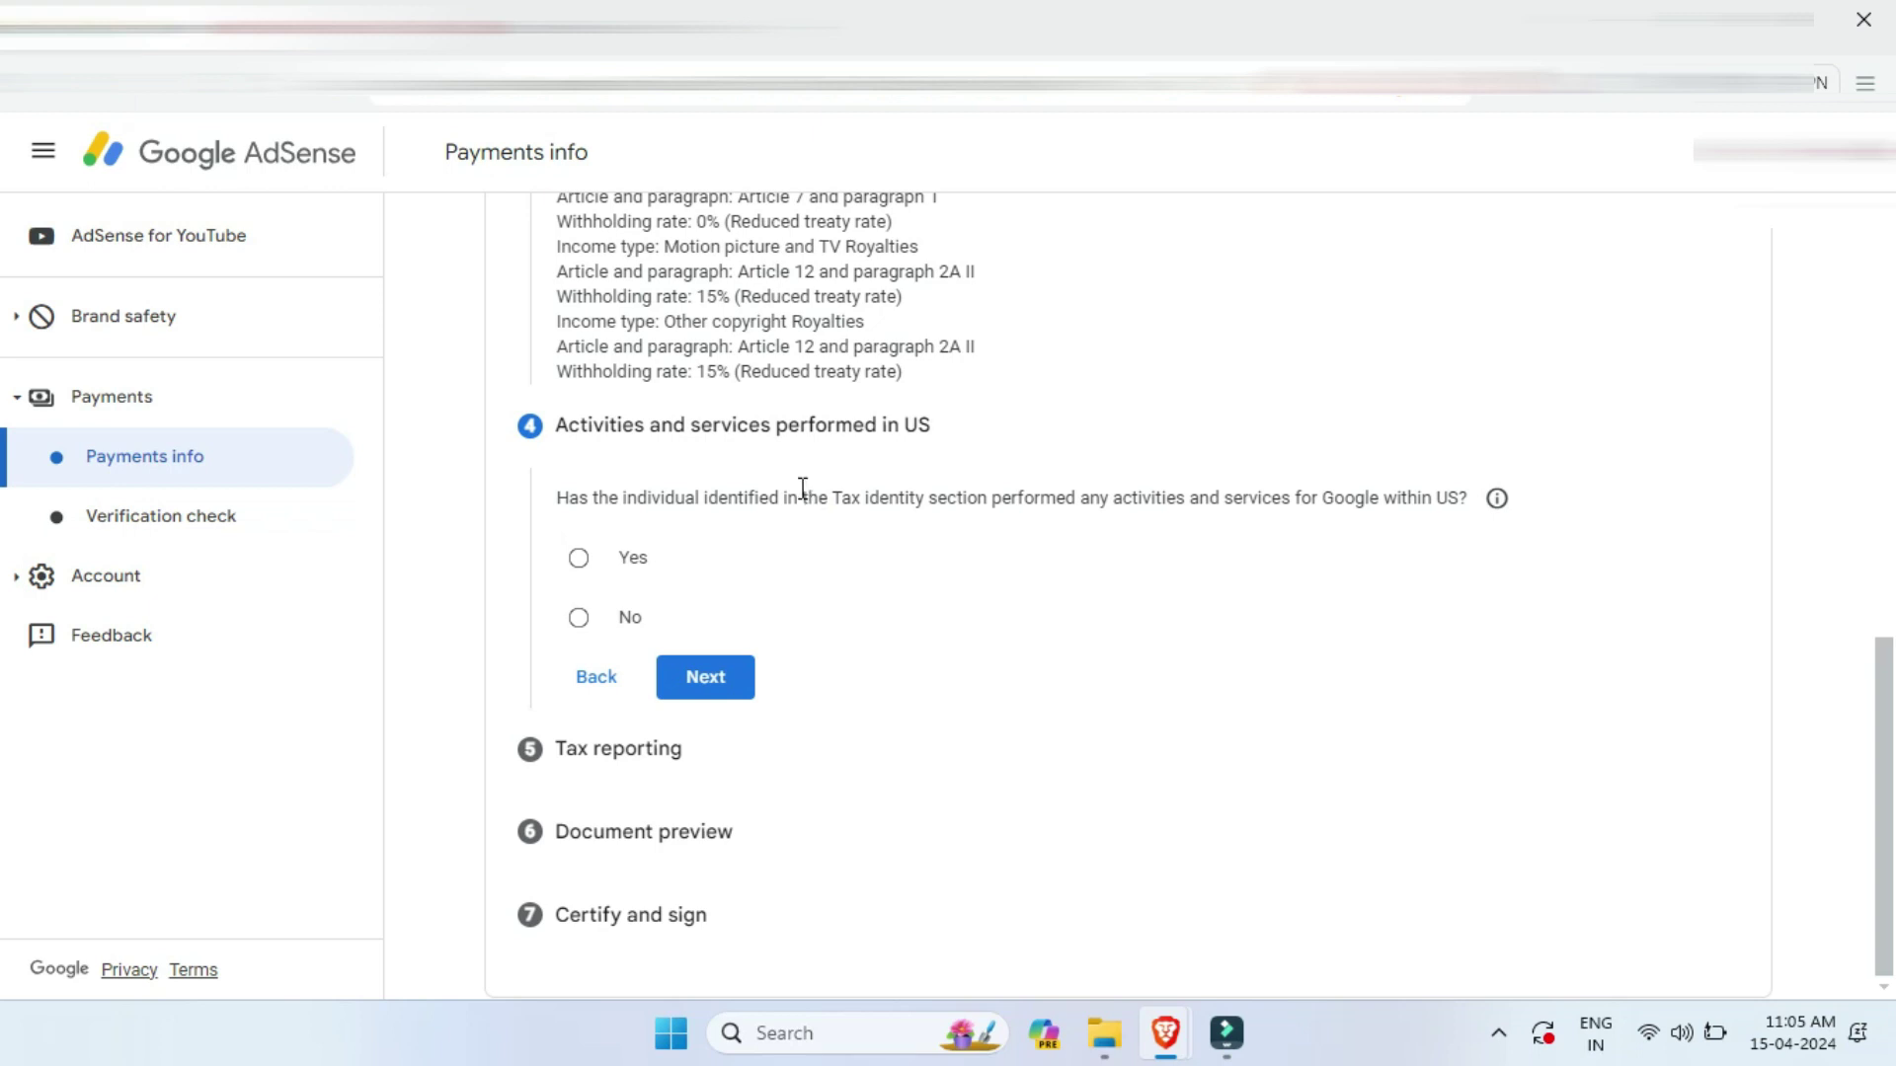
click(580, 617)
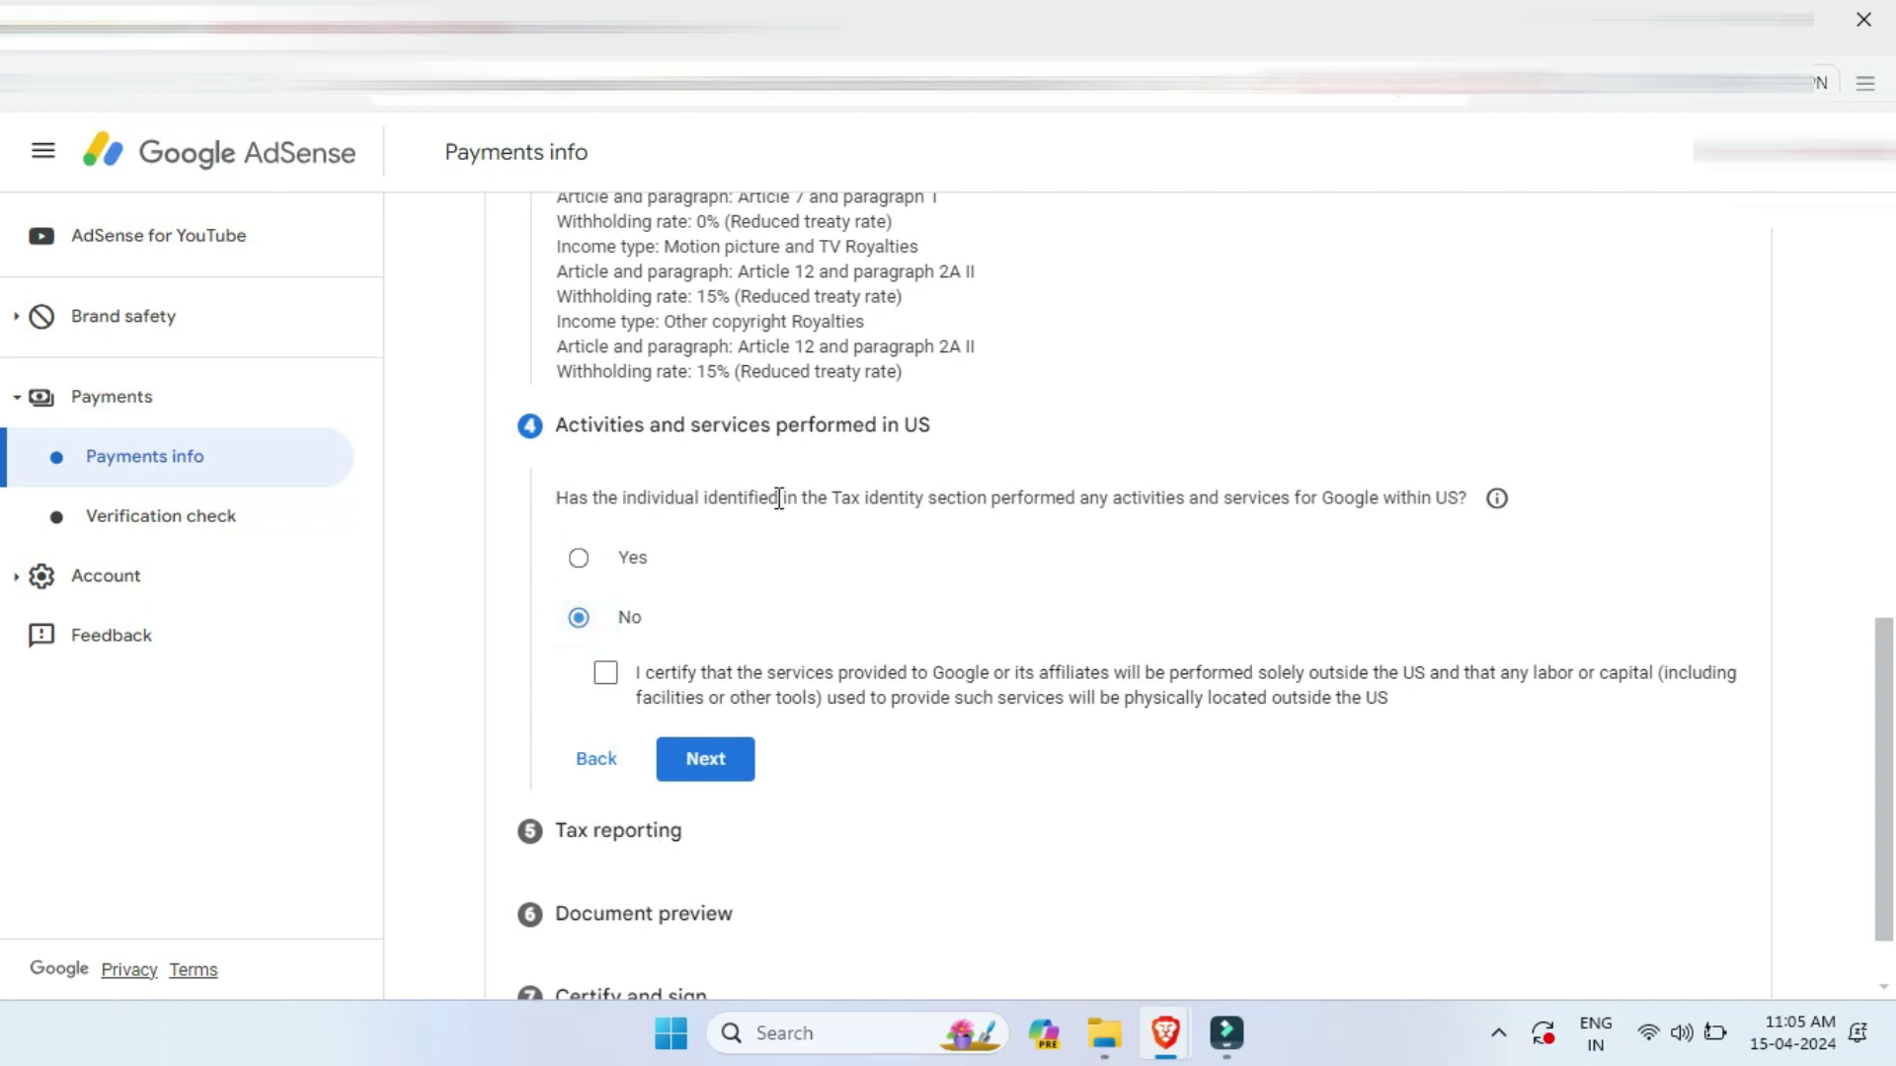
click(605, 672)
click(701, 759)
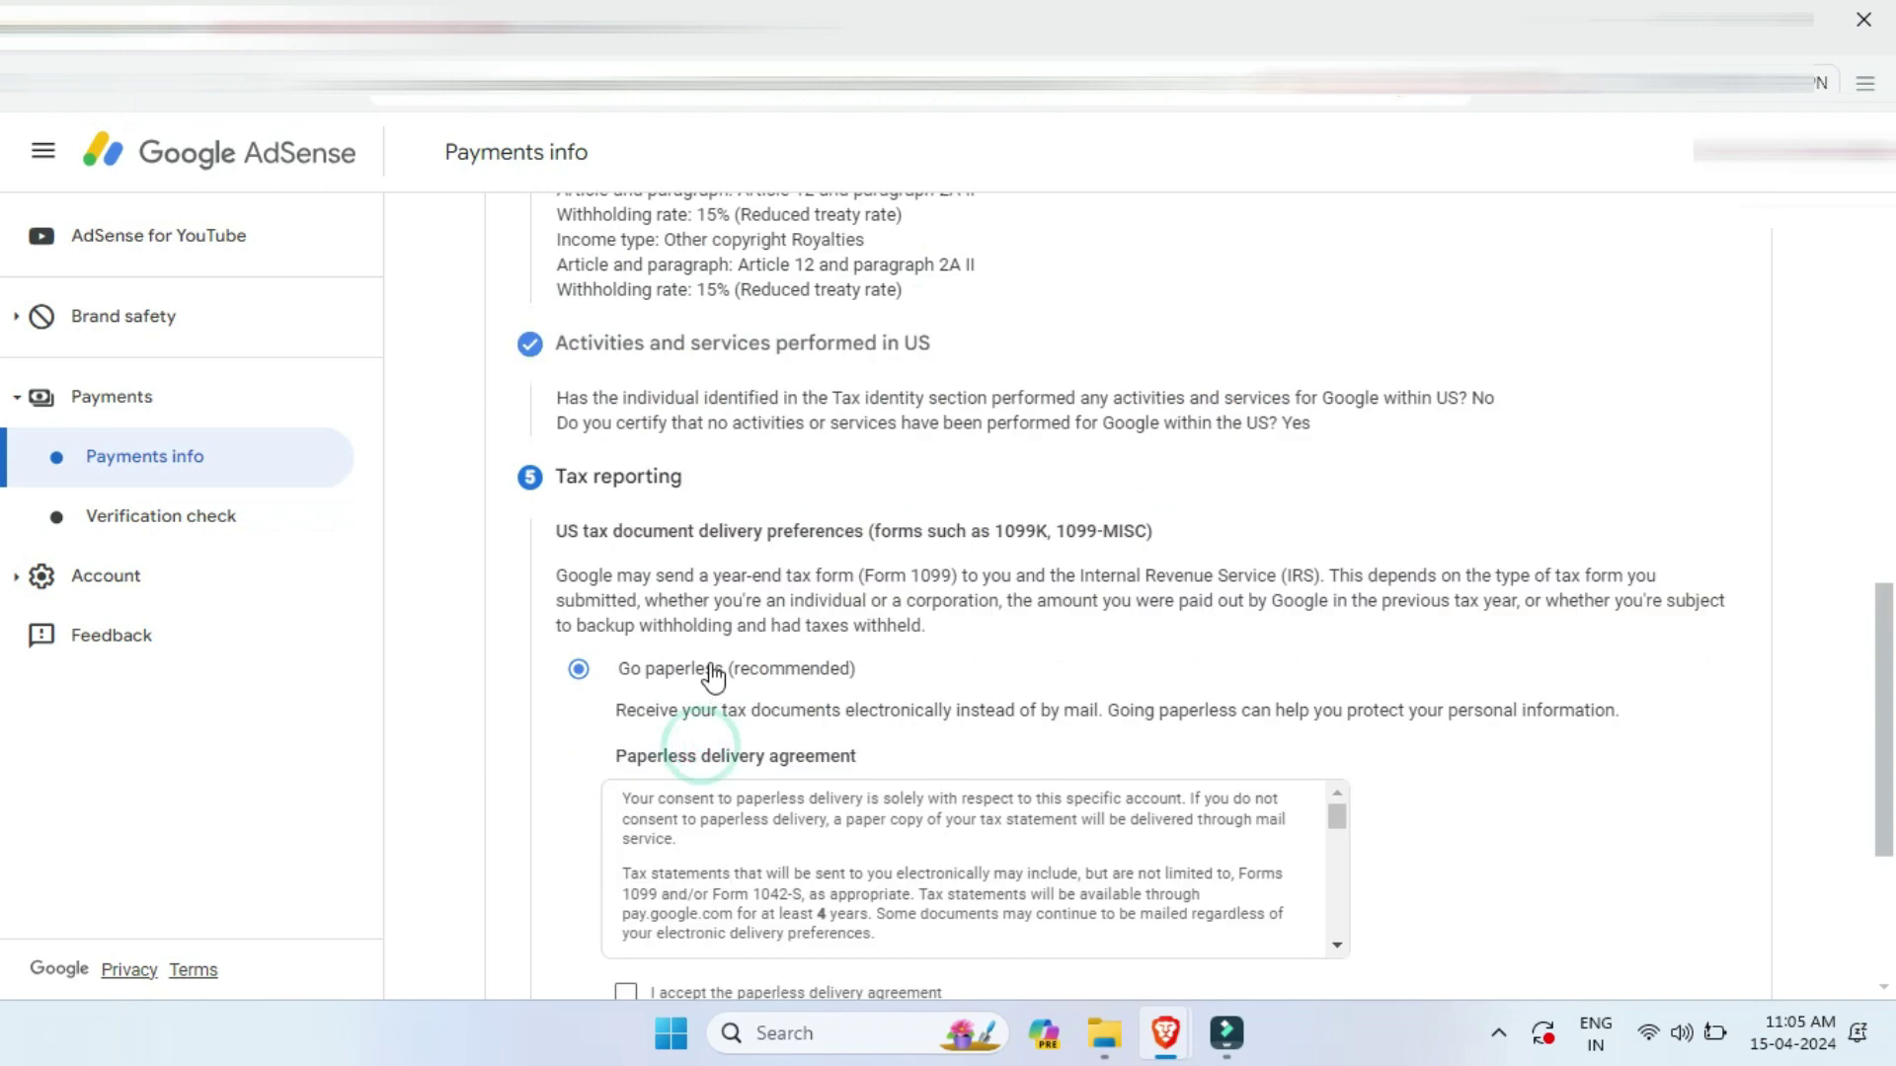
Accept the paperless delivery agreement for US tax documents and continue to the document preview
scroll(693, 642, down, 1)
scroll(553, 414, down, 2)
scroll(533, 375, up, 1)
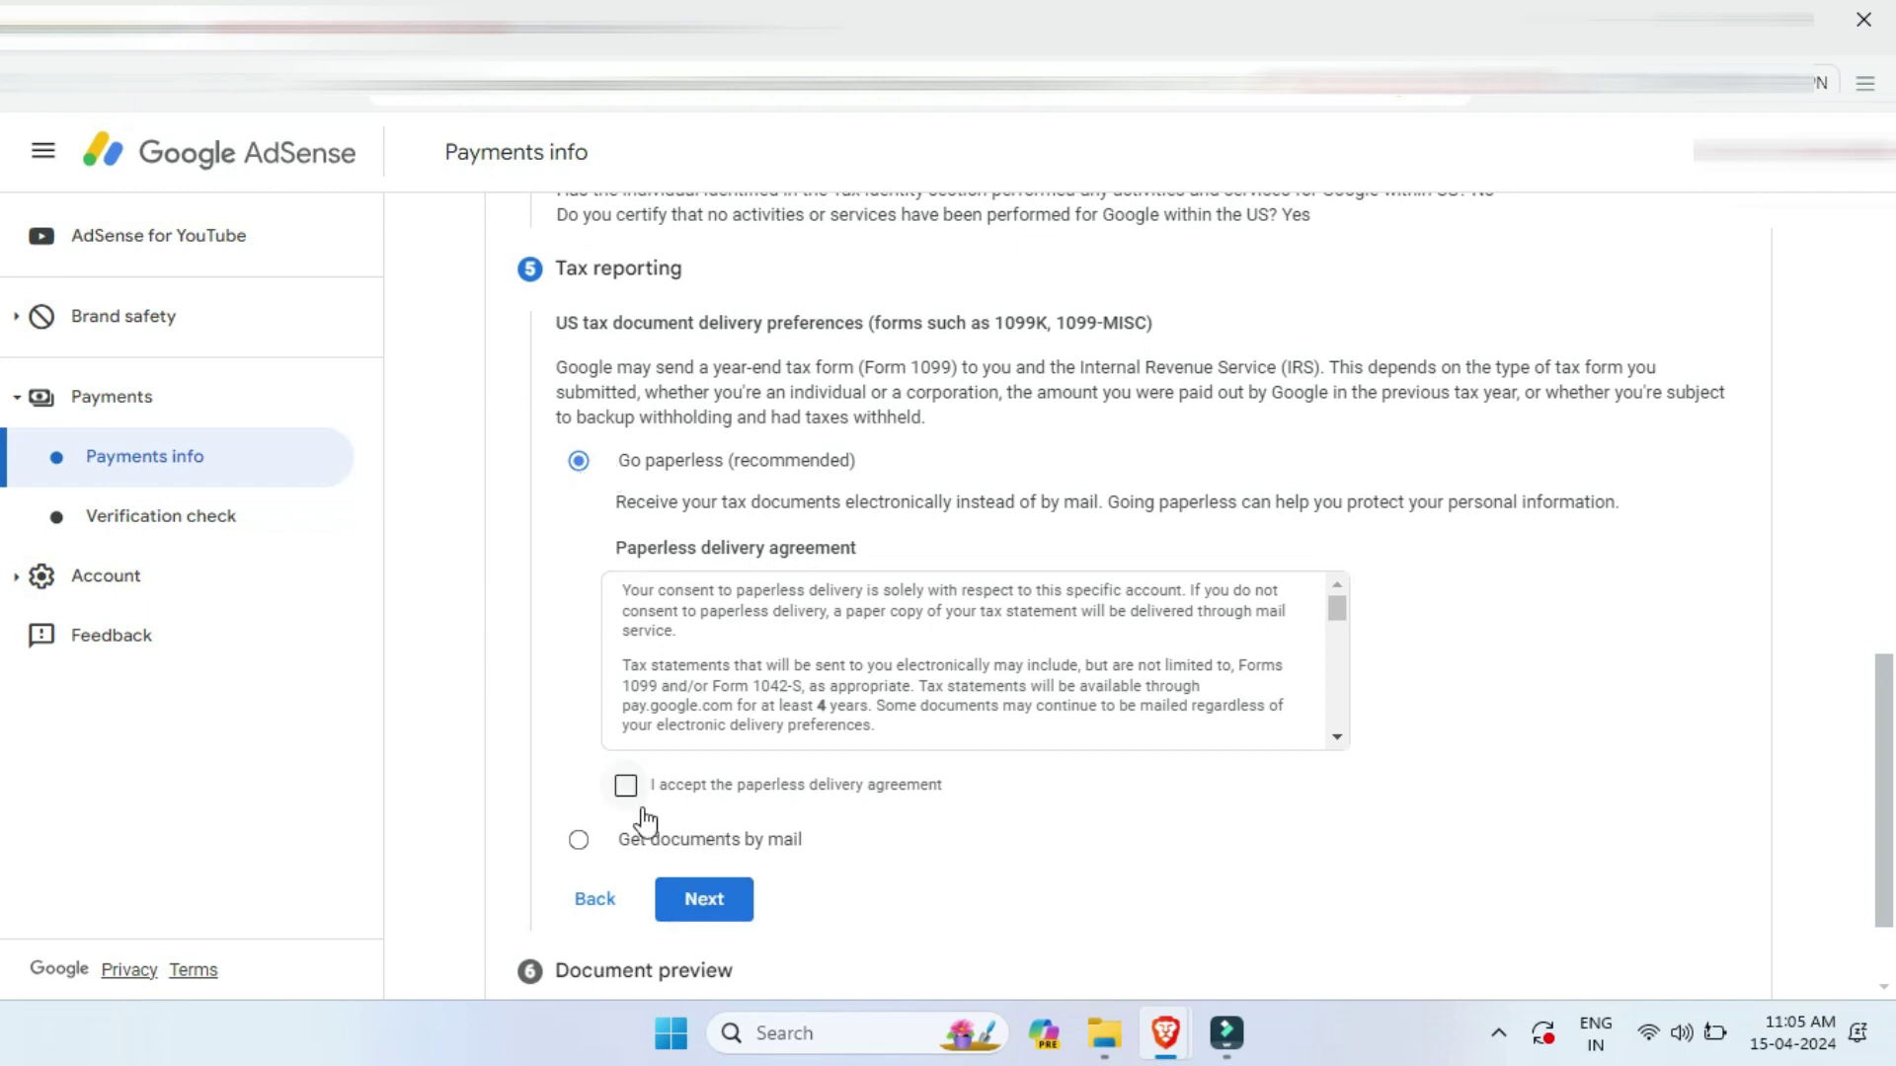
click(626, 785)
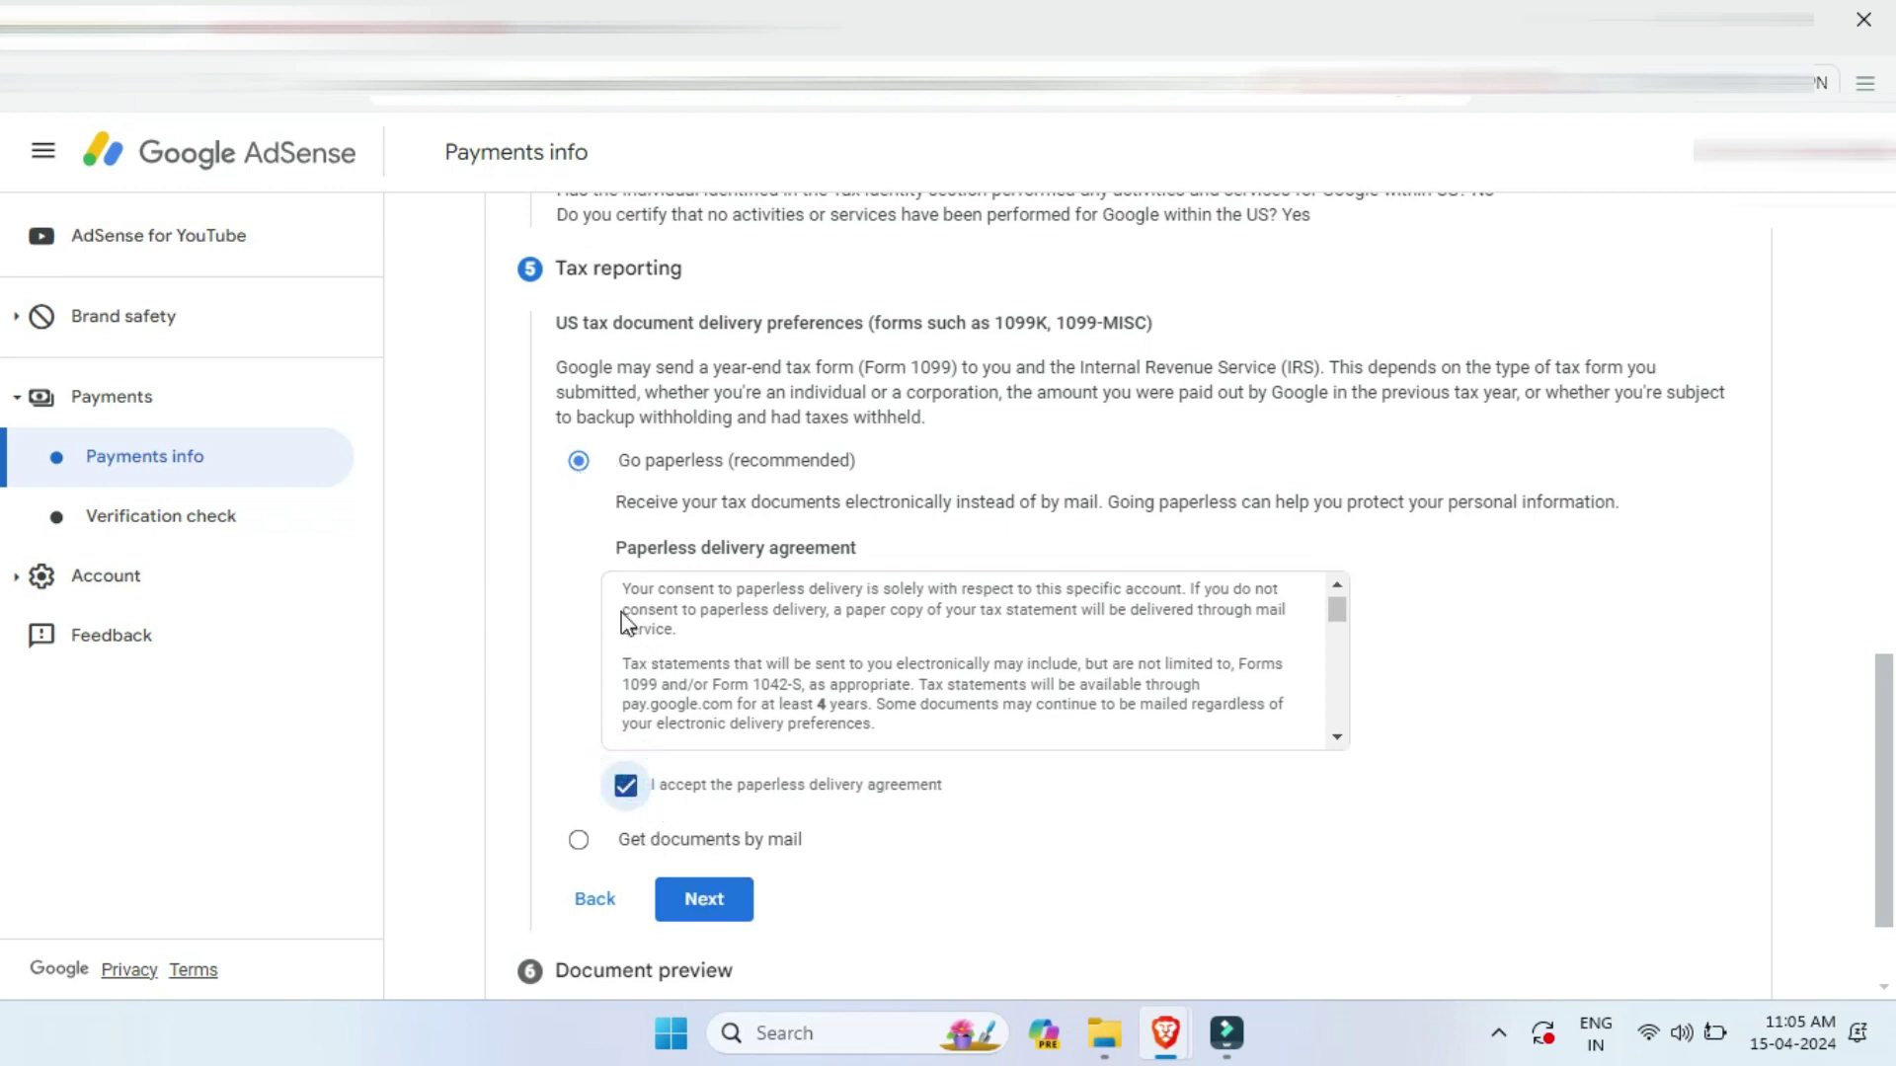
scroll(626, 622, down, 5)
scroll(583, 593, down, 2)
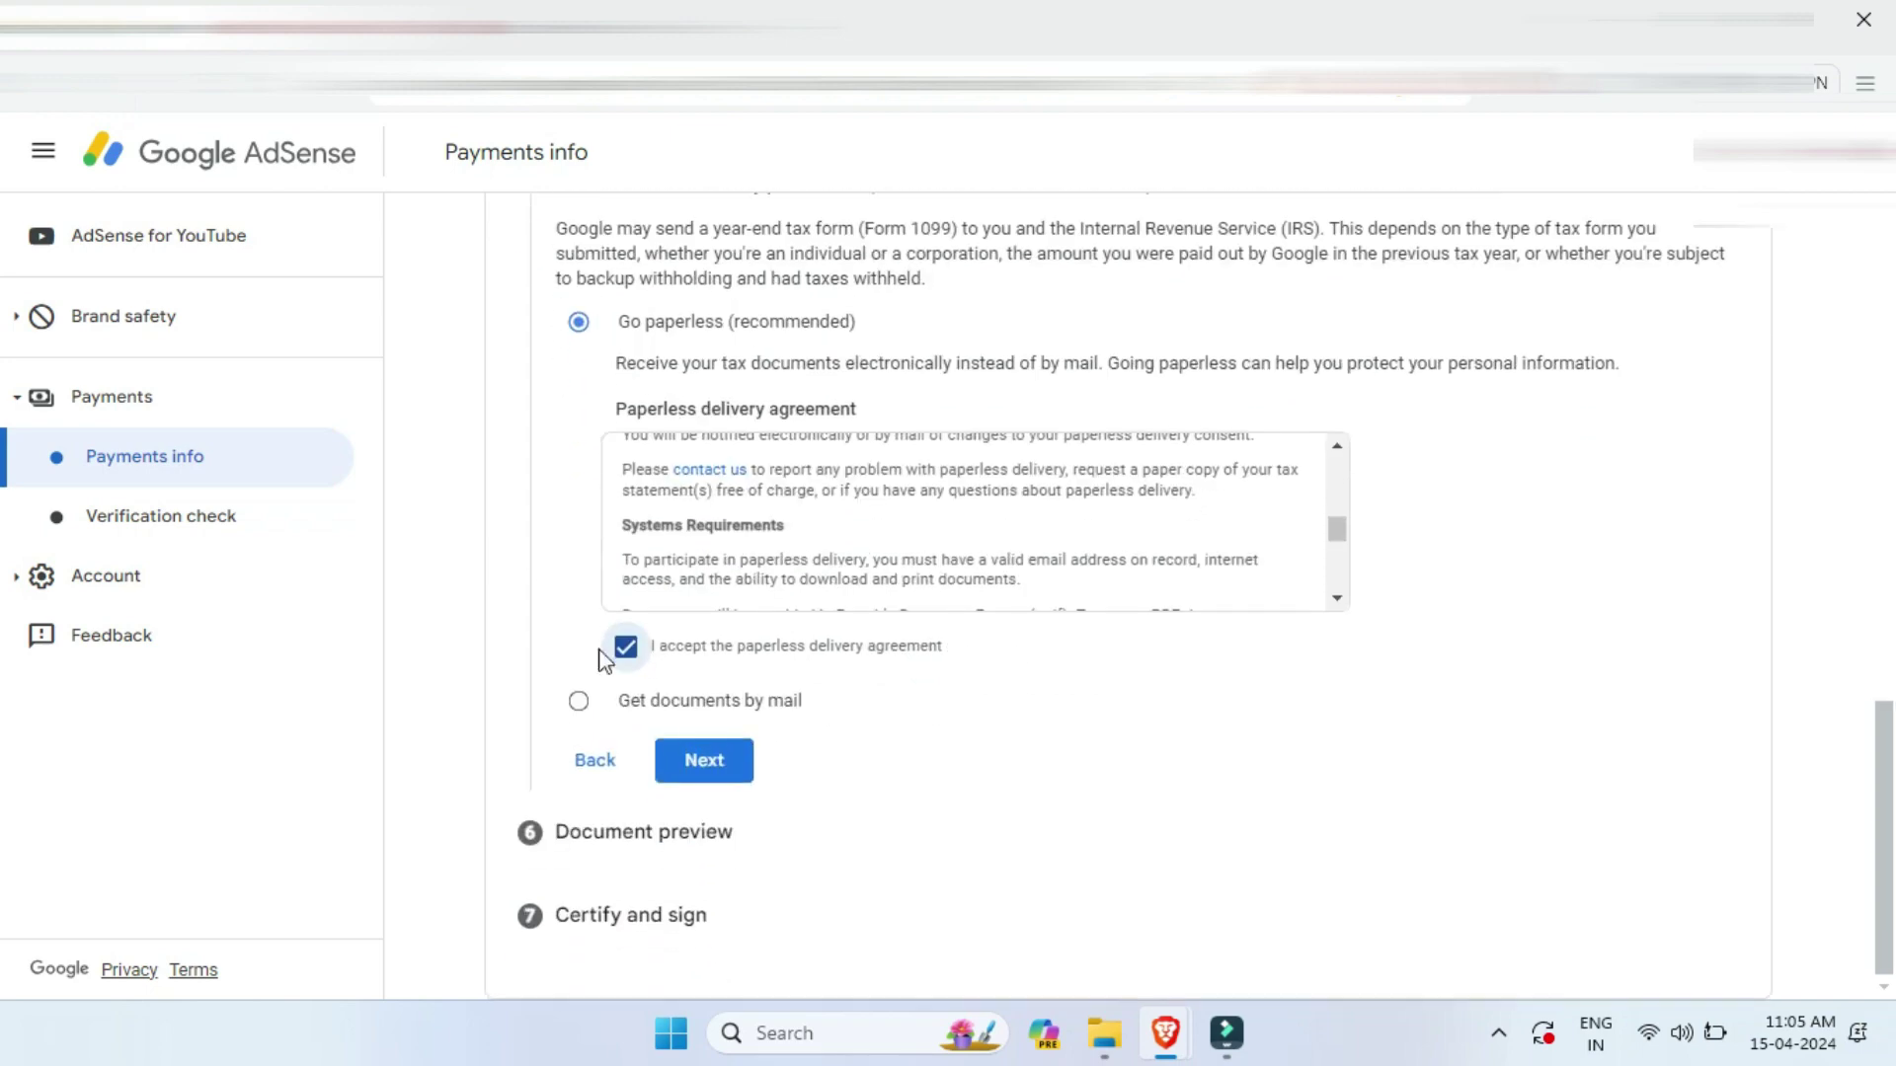
click(705, 772)
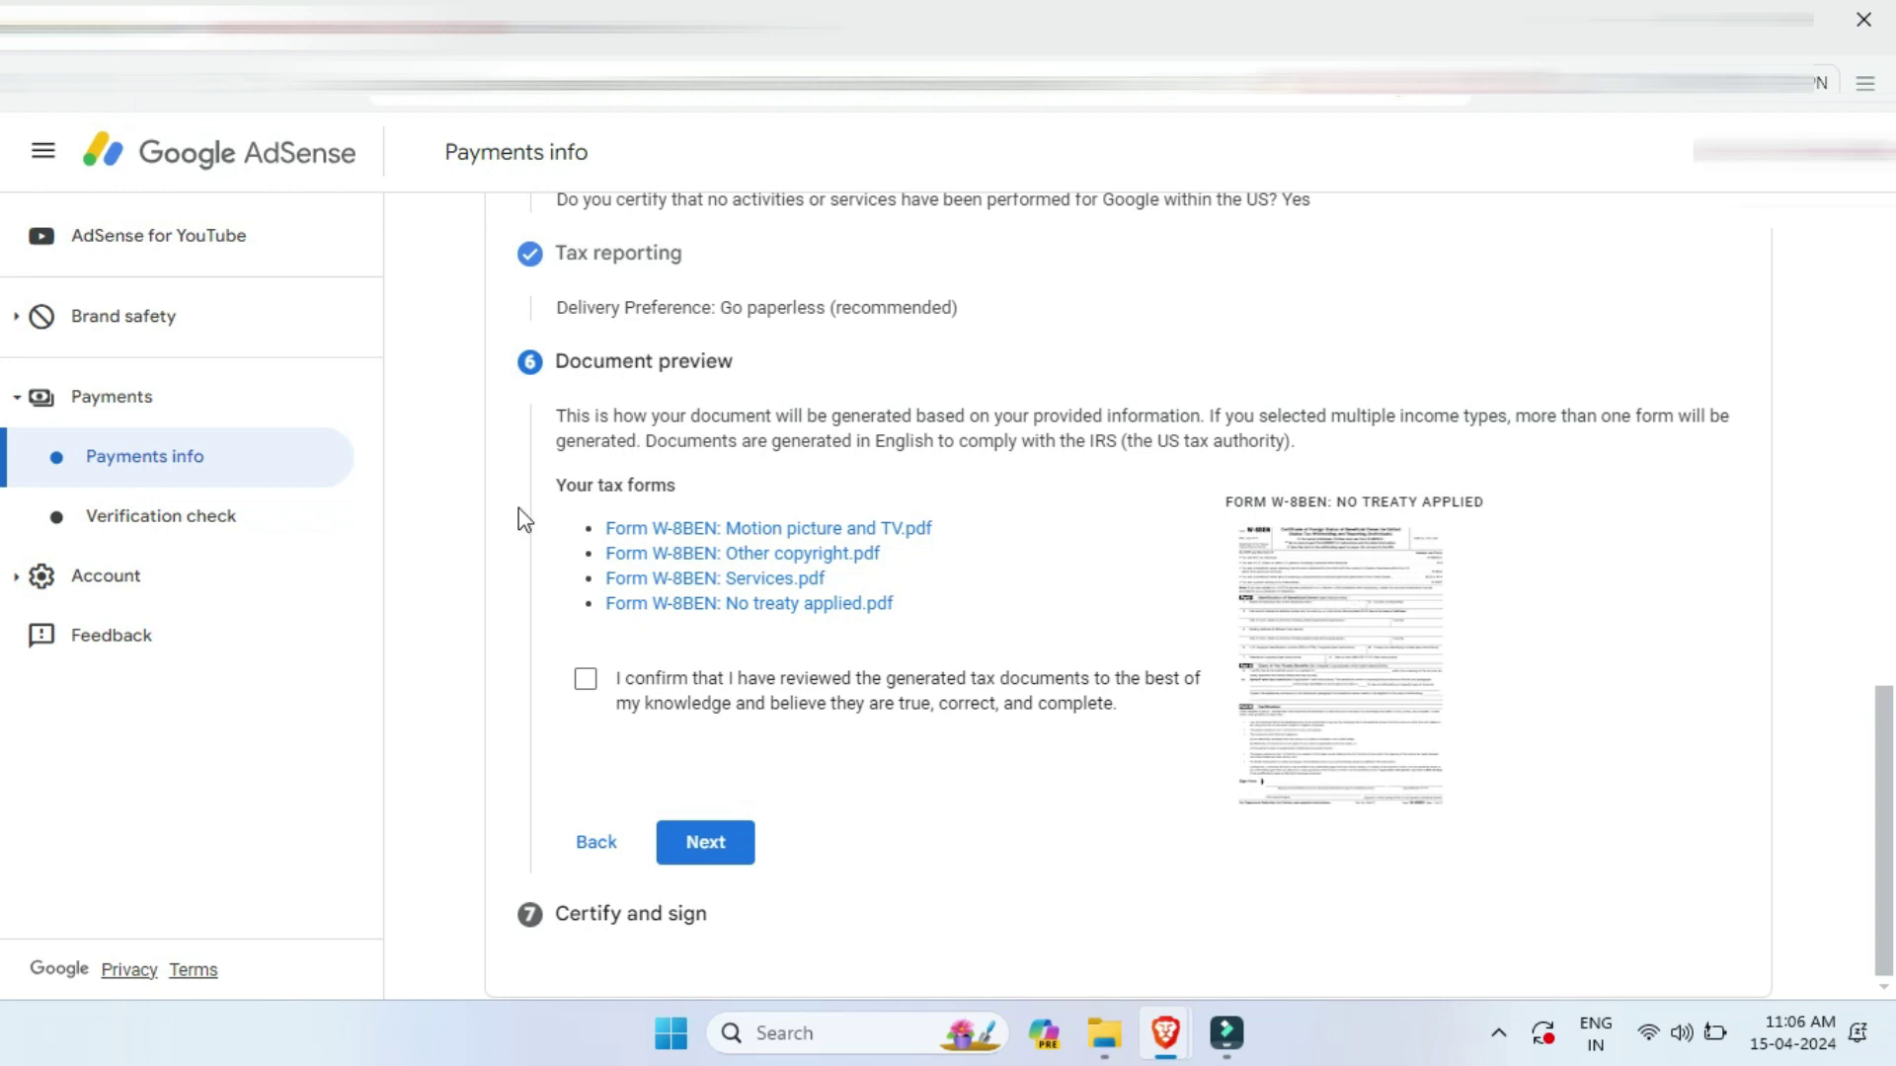
Confirm that the generated W-8BEN tax documents have been reviewed and continue to the certification section
click(1365, 901)
click(583, 681)
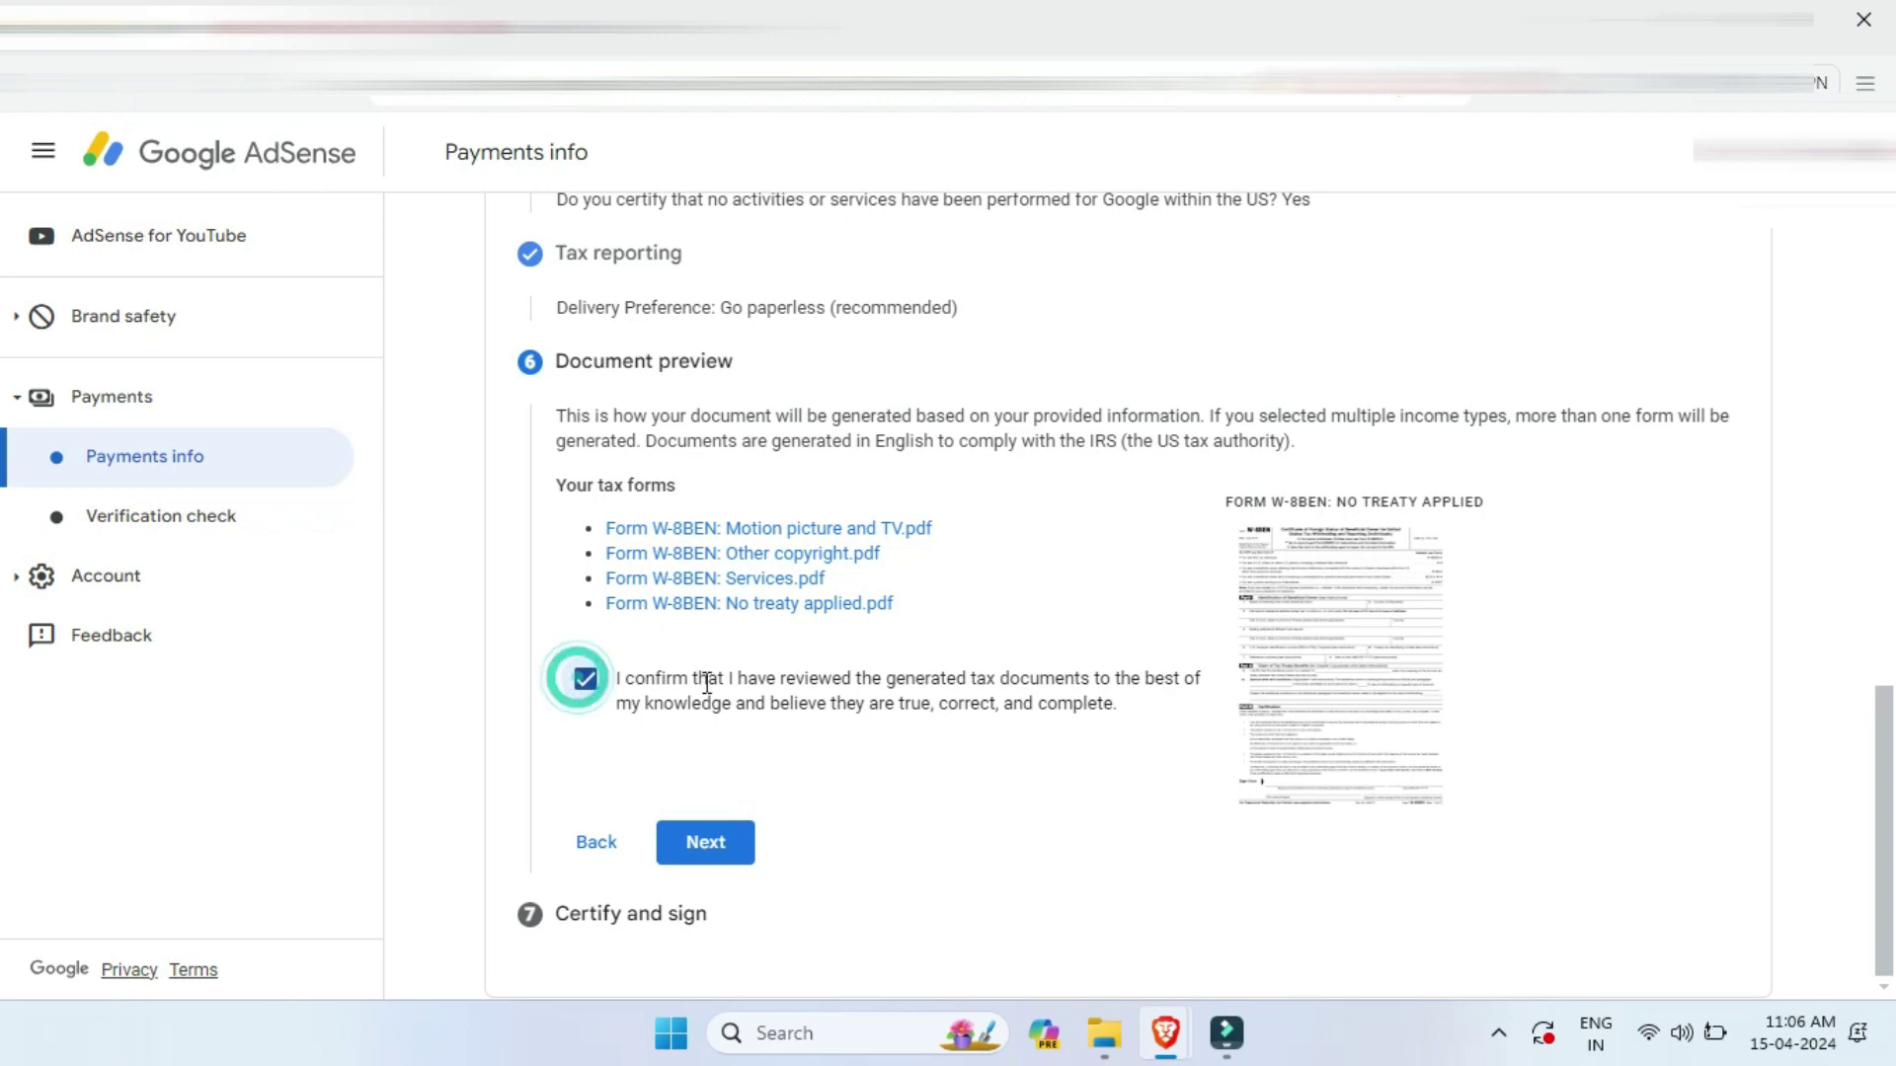
click(726, 845)
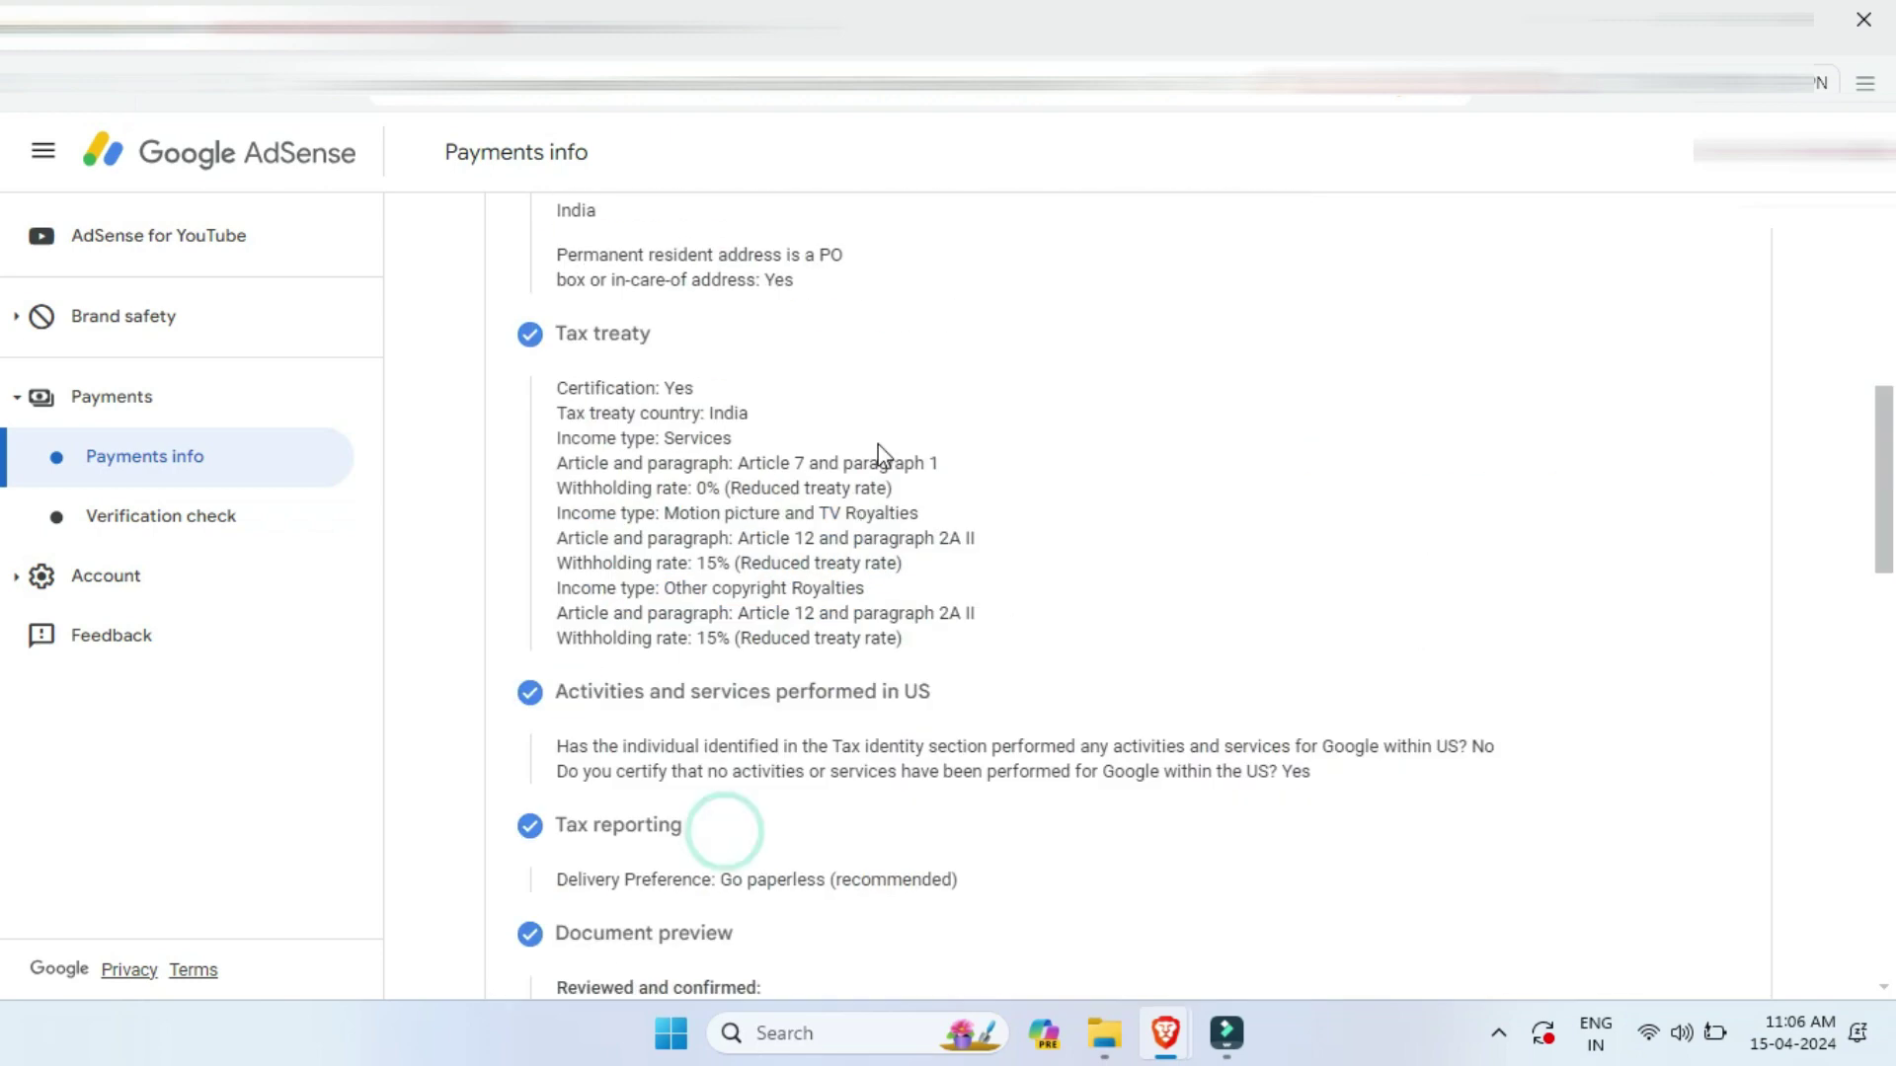
Accept the tax form certification declaration under penalties of perjury
scroll(735, 368, up, 1)
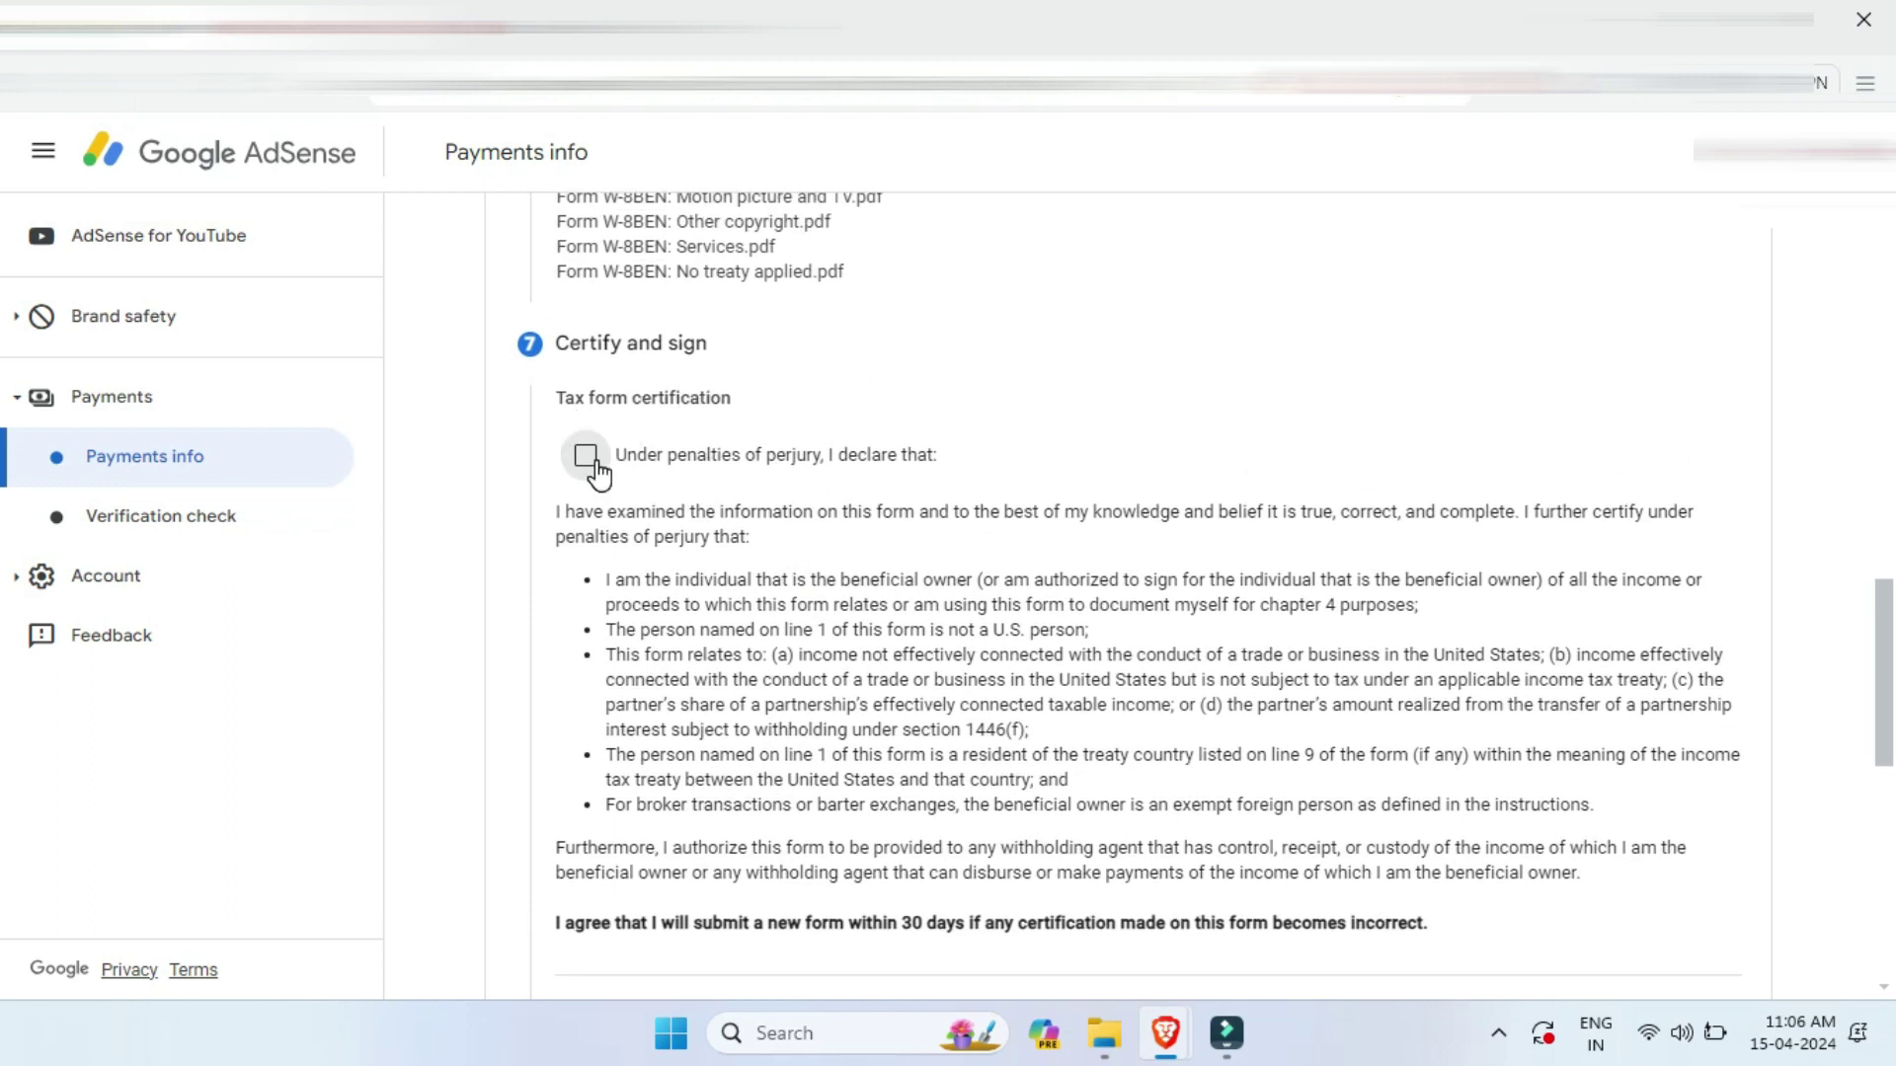
click(587, 457)
scroll(438, 400, down, 7)
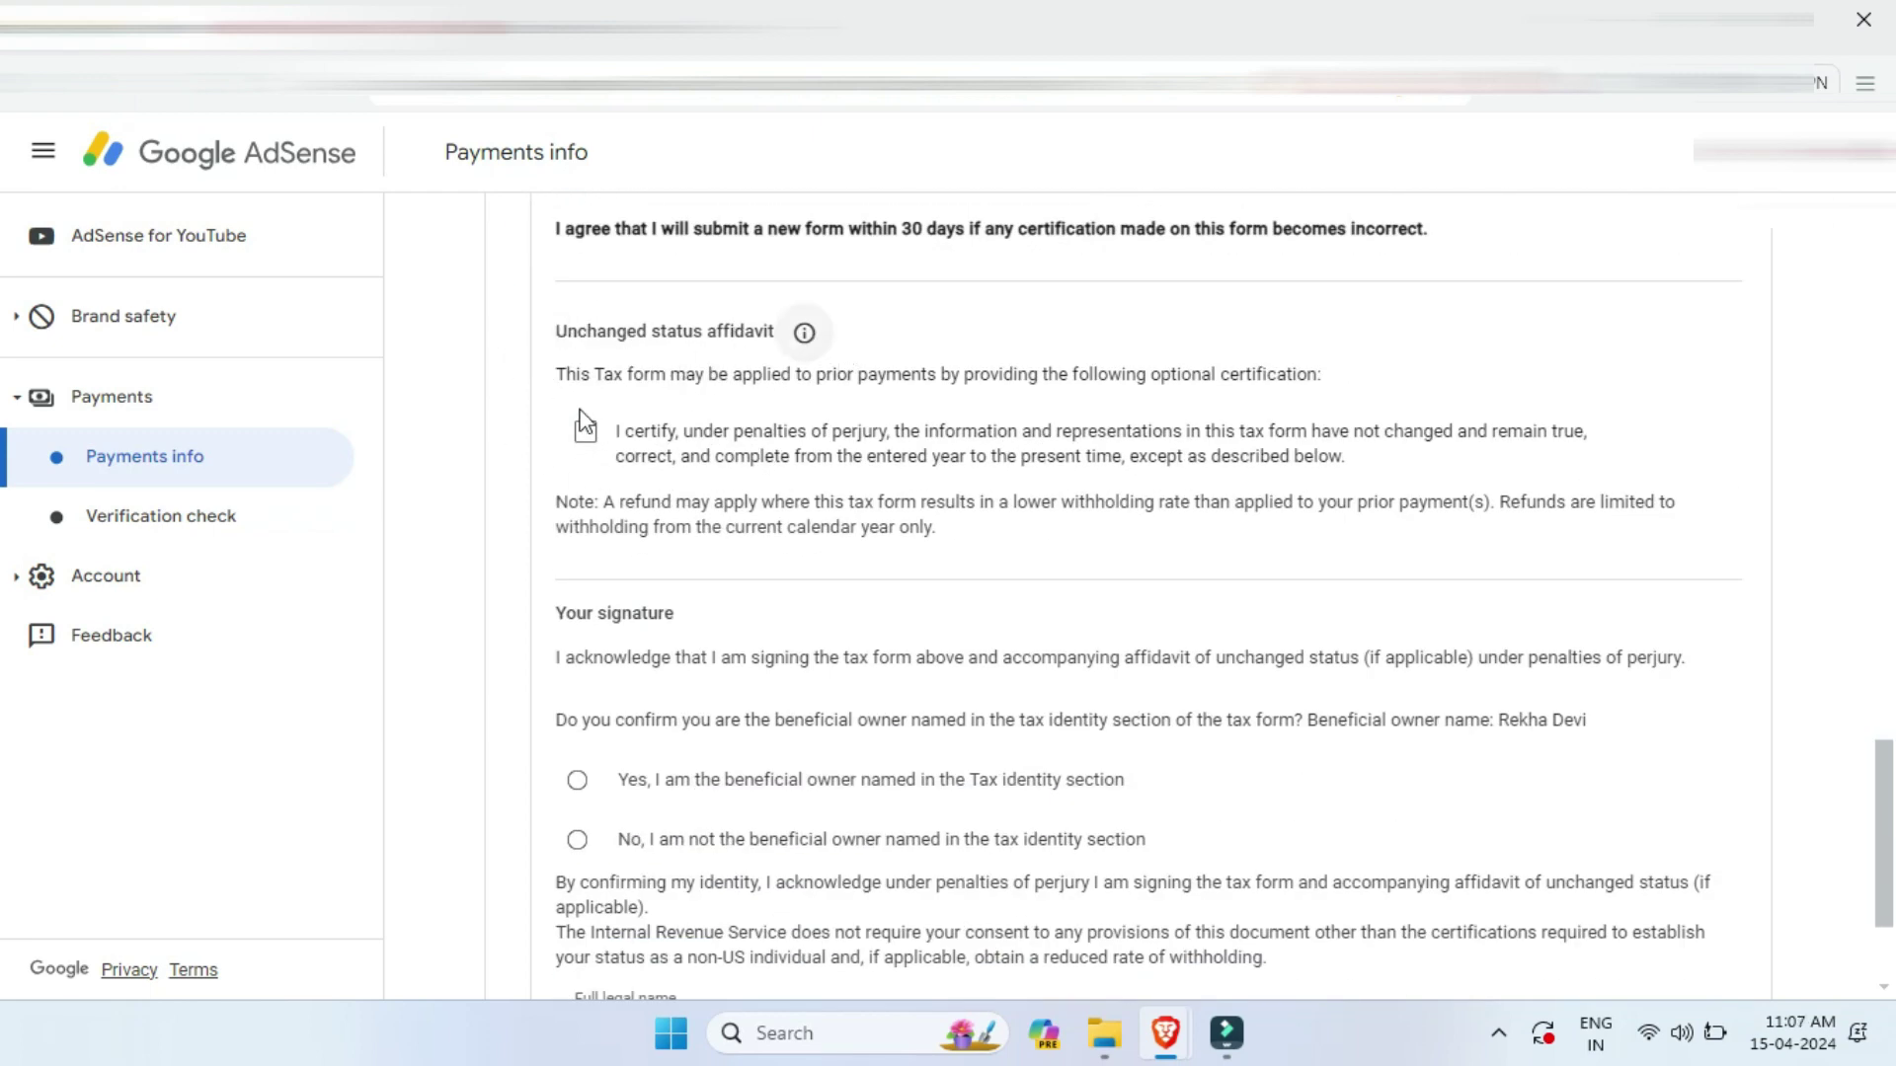
Sign as the beneficial owner named in the Tax identity section and submit the tax form
scroll(736, 366, down, 2)
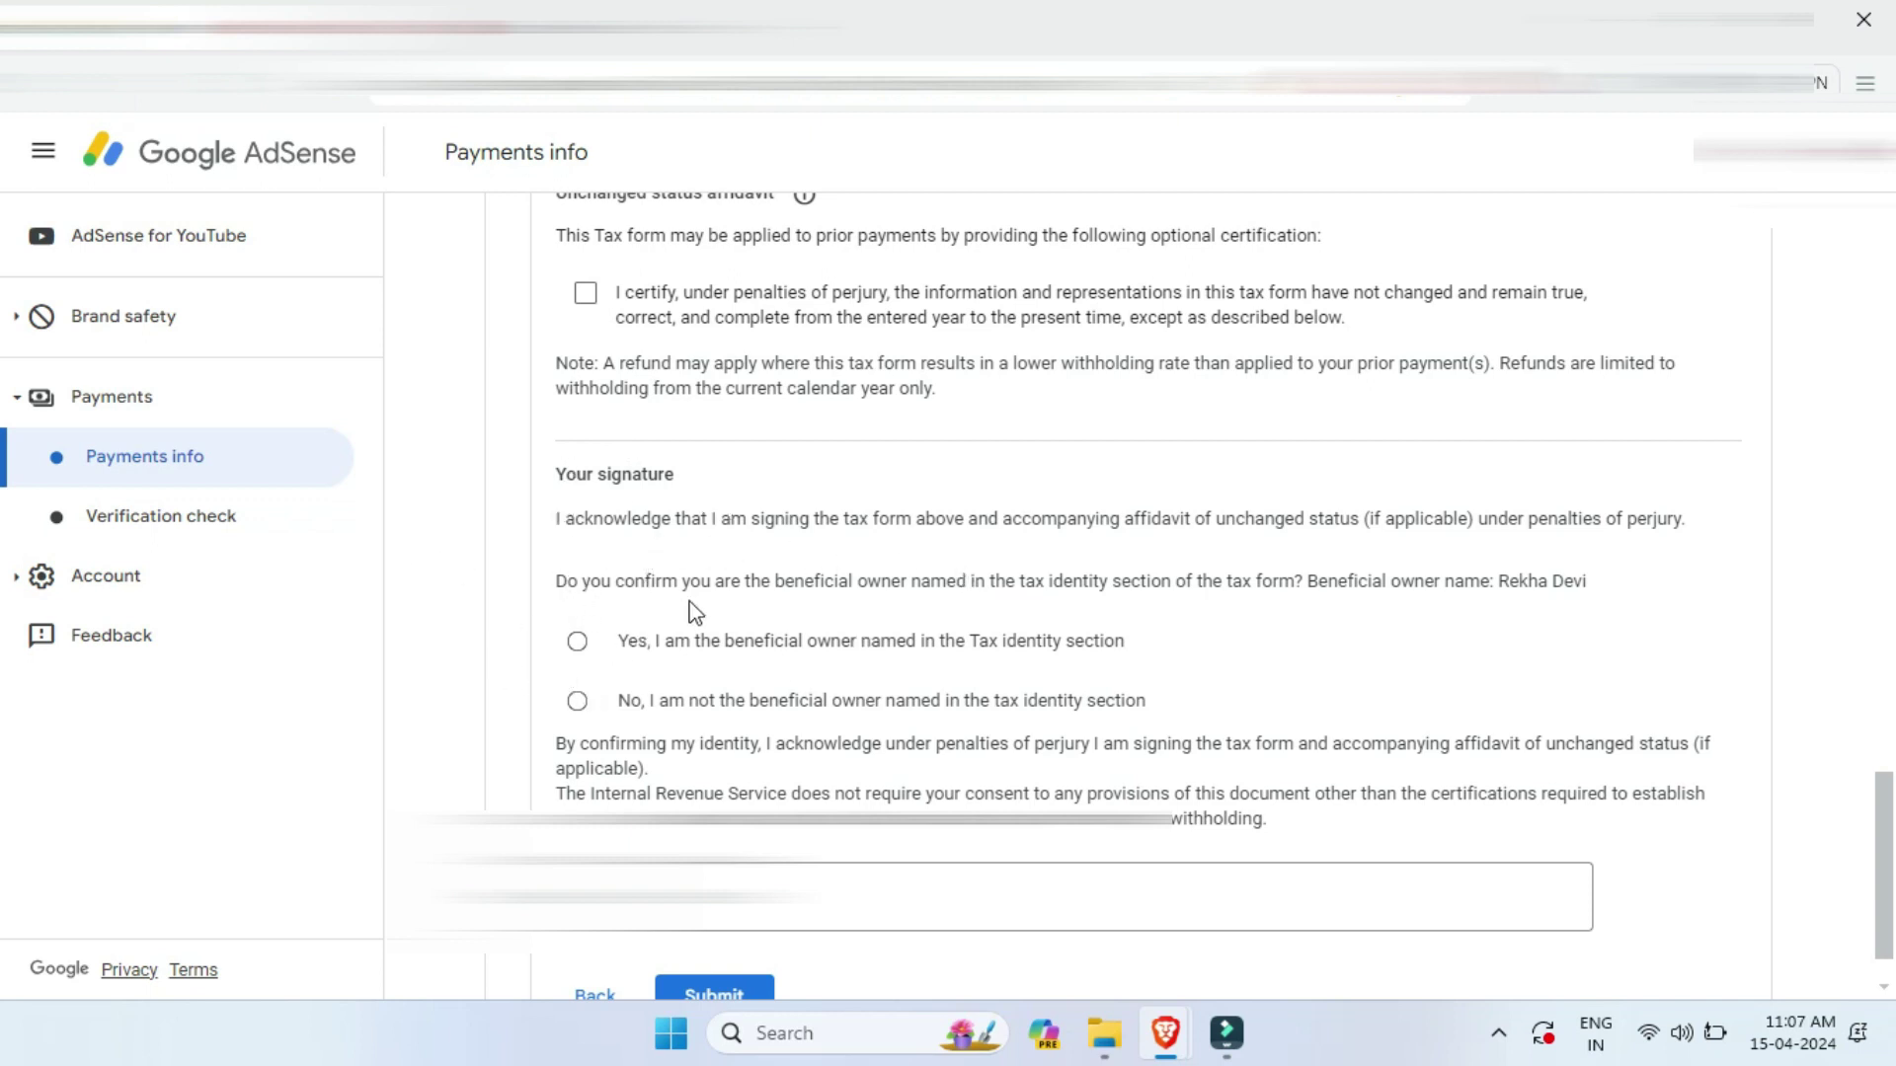
click(577, 641)
scroll(547, 632, down, 1)
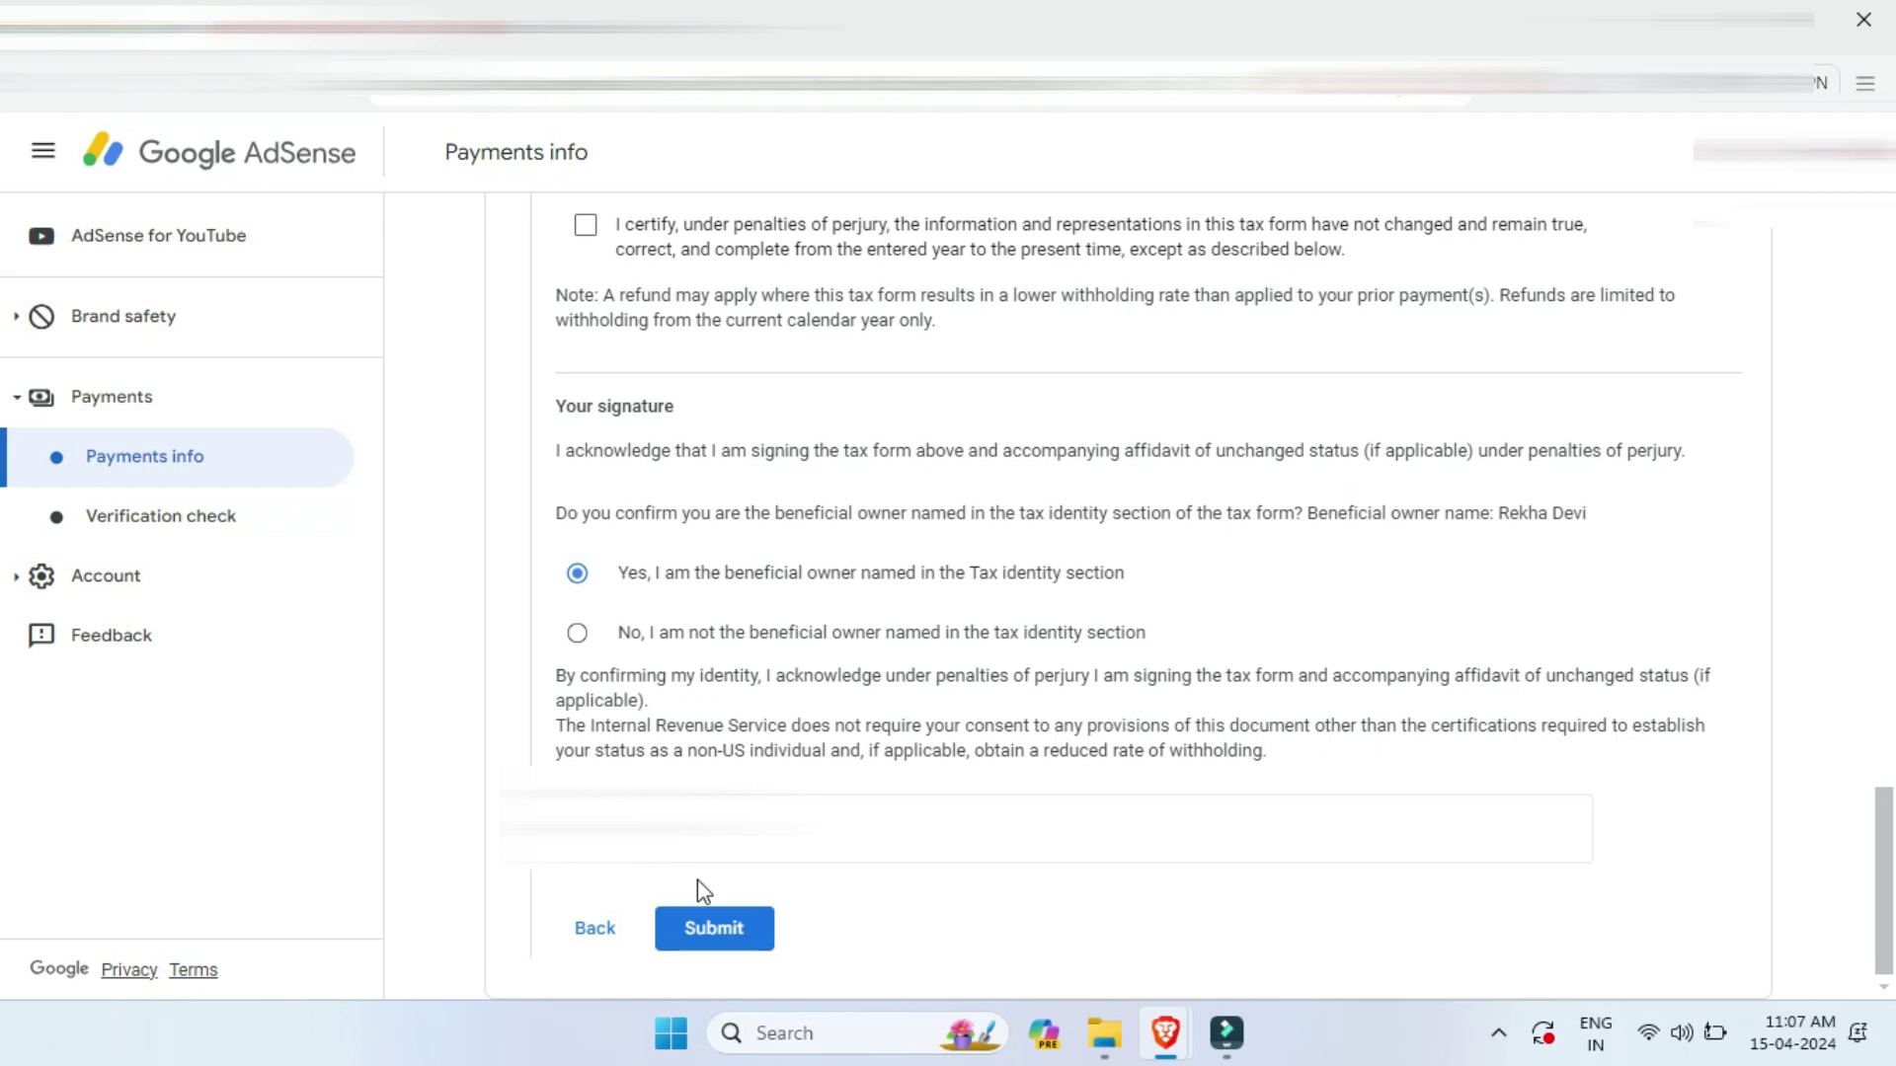
click(731, 946)
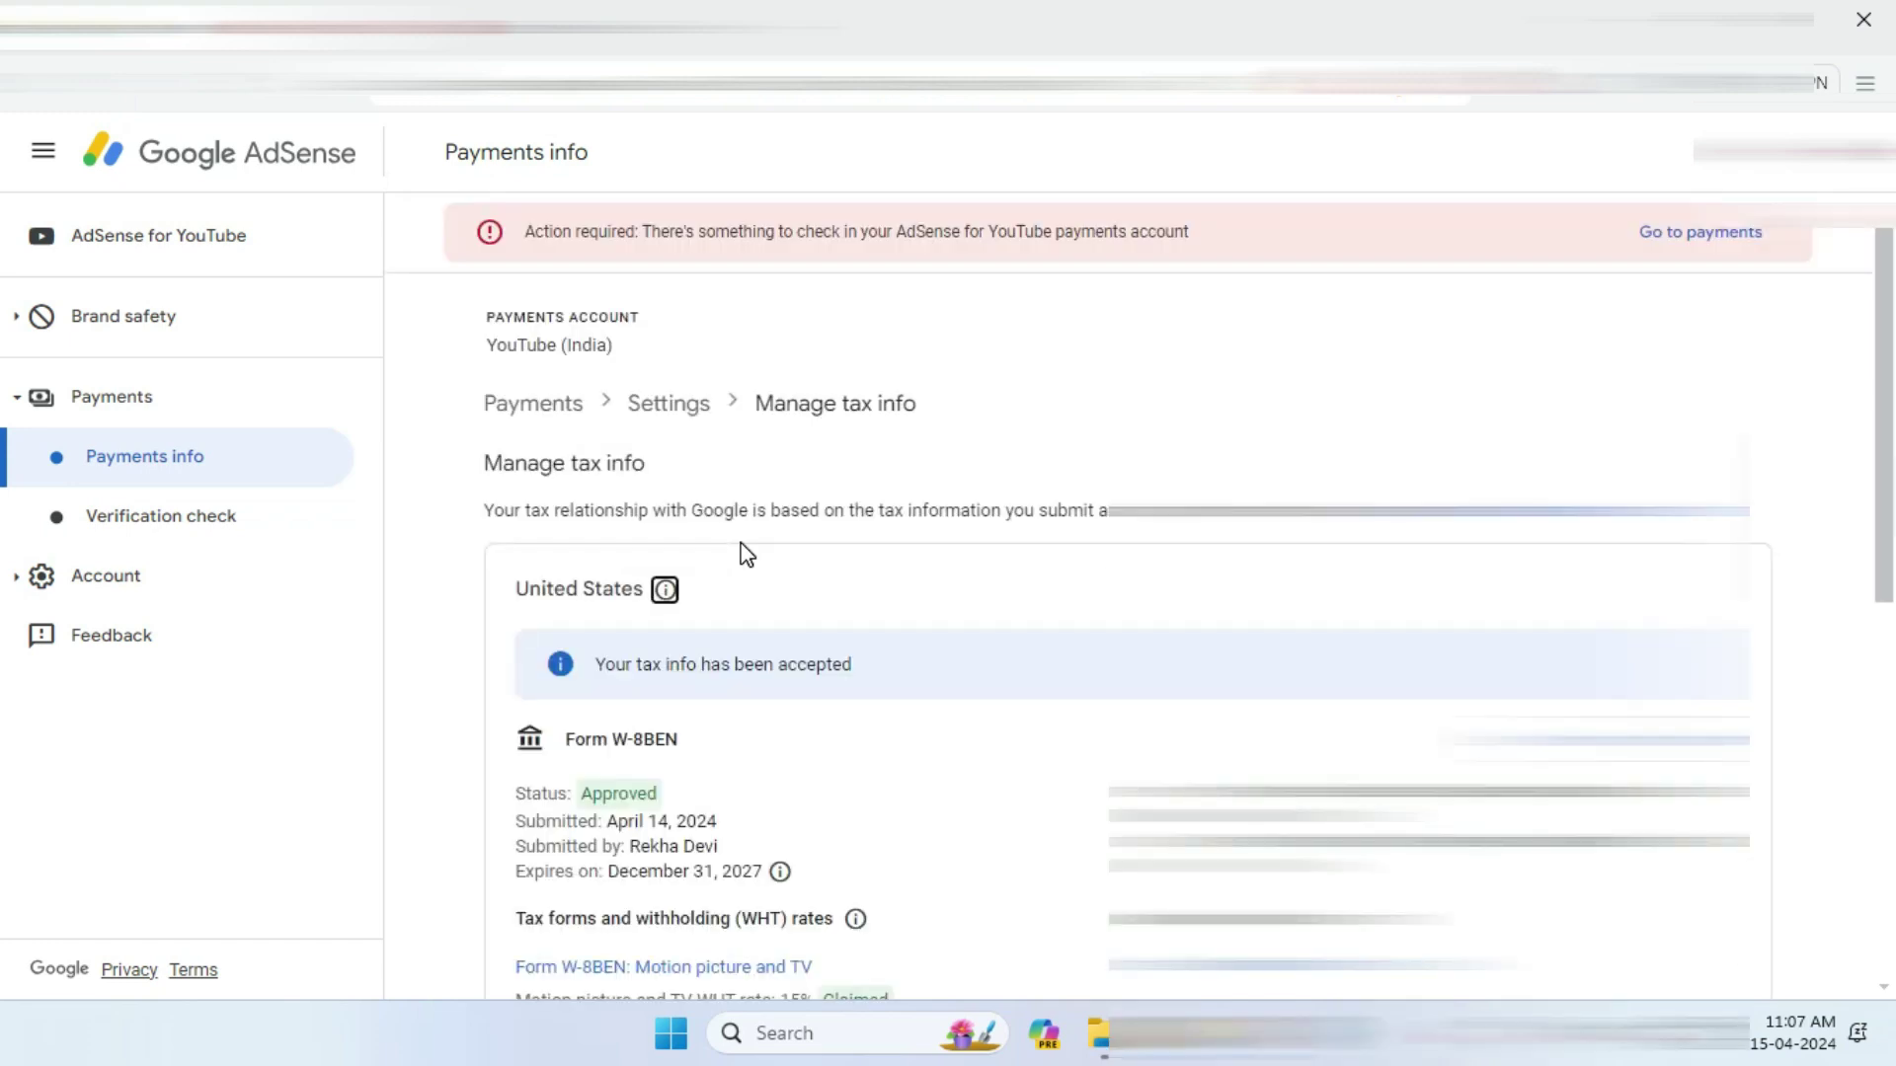
scroll(730, 541, down, 3)
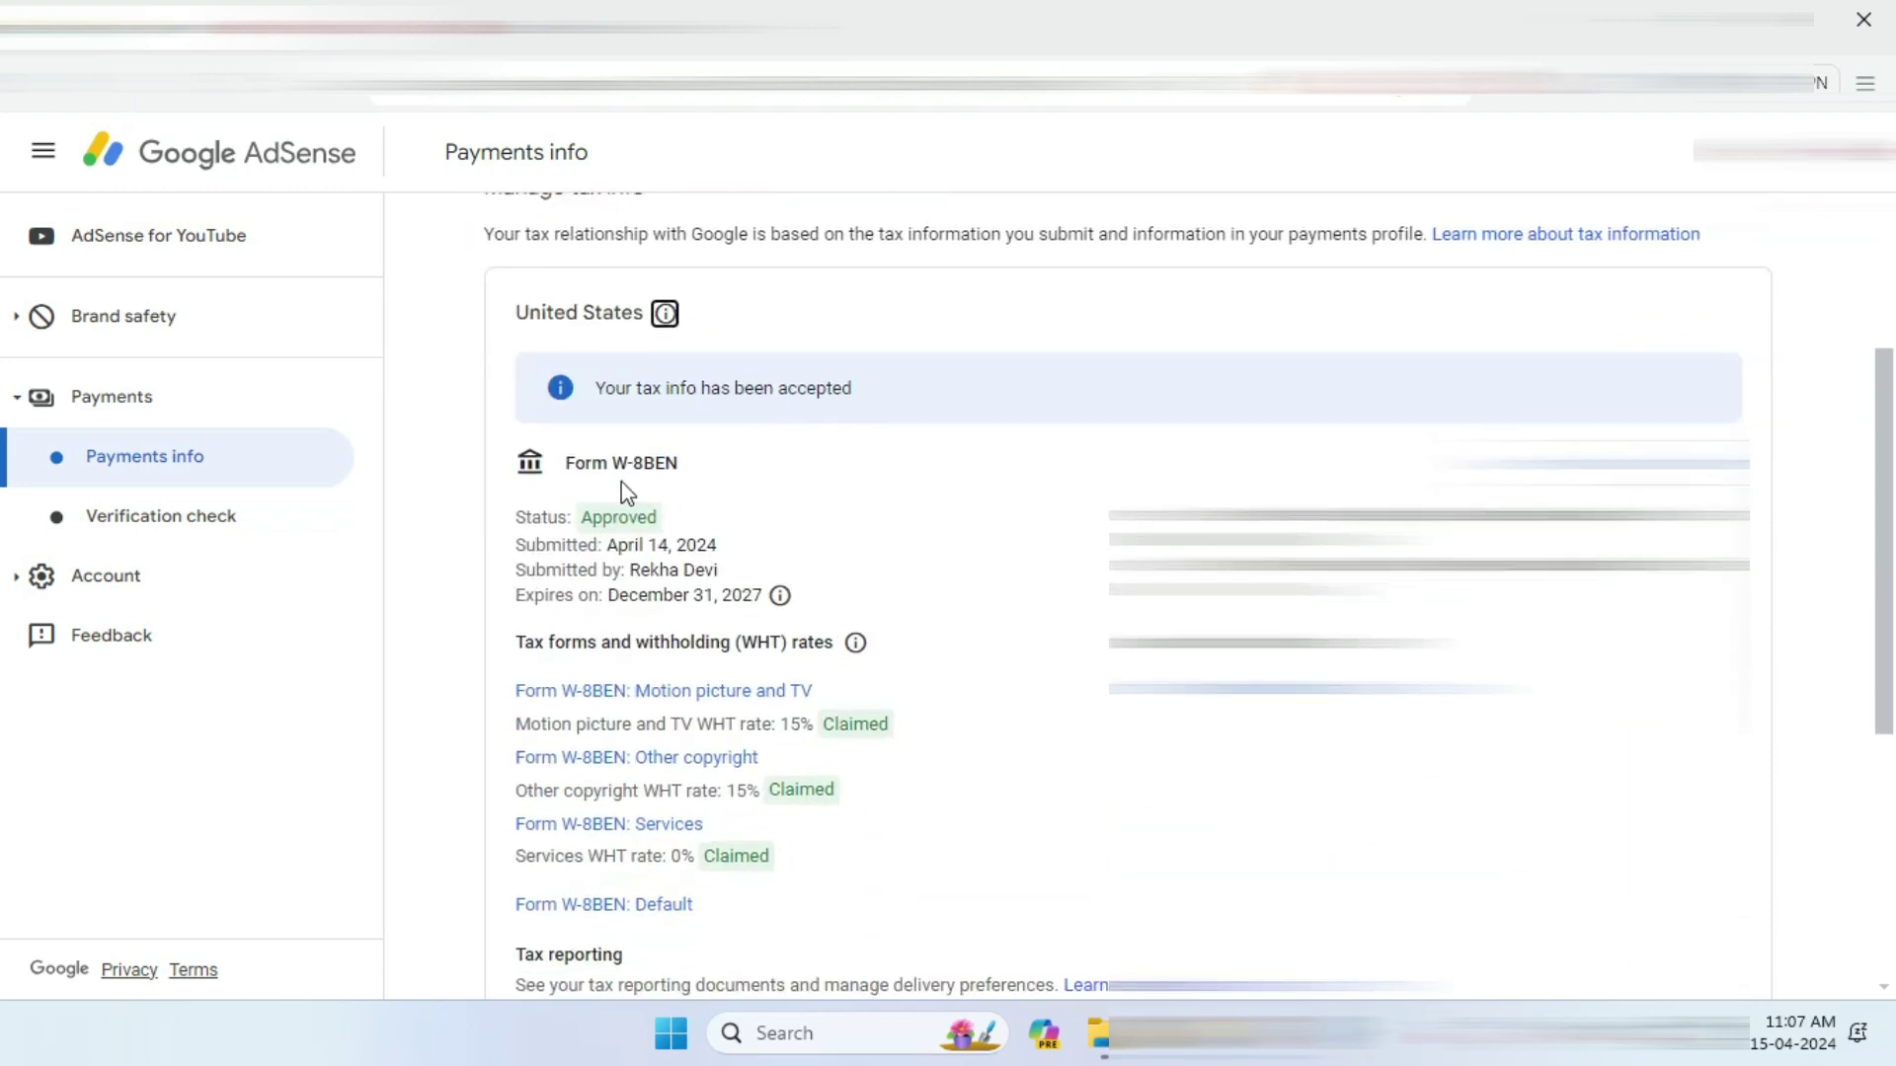
scroll(533, 573, up, 1)
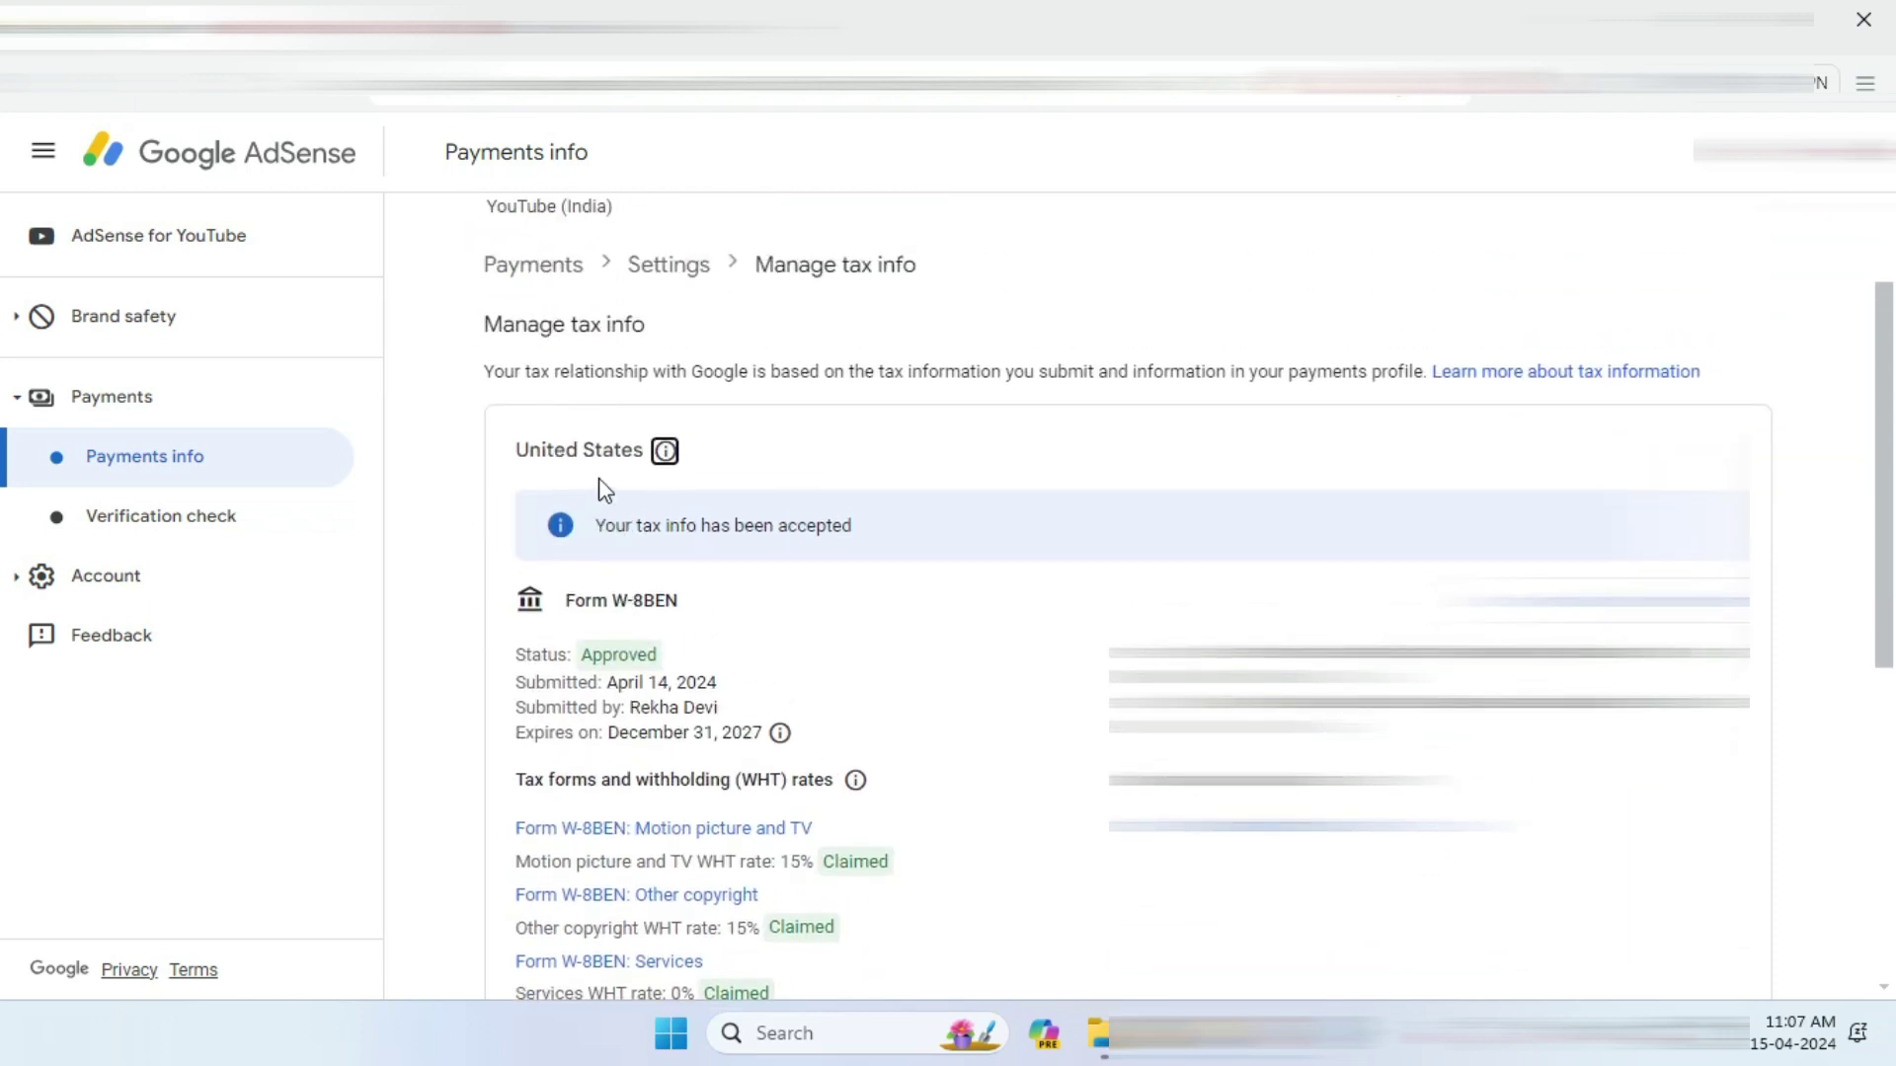